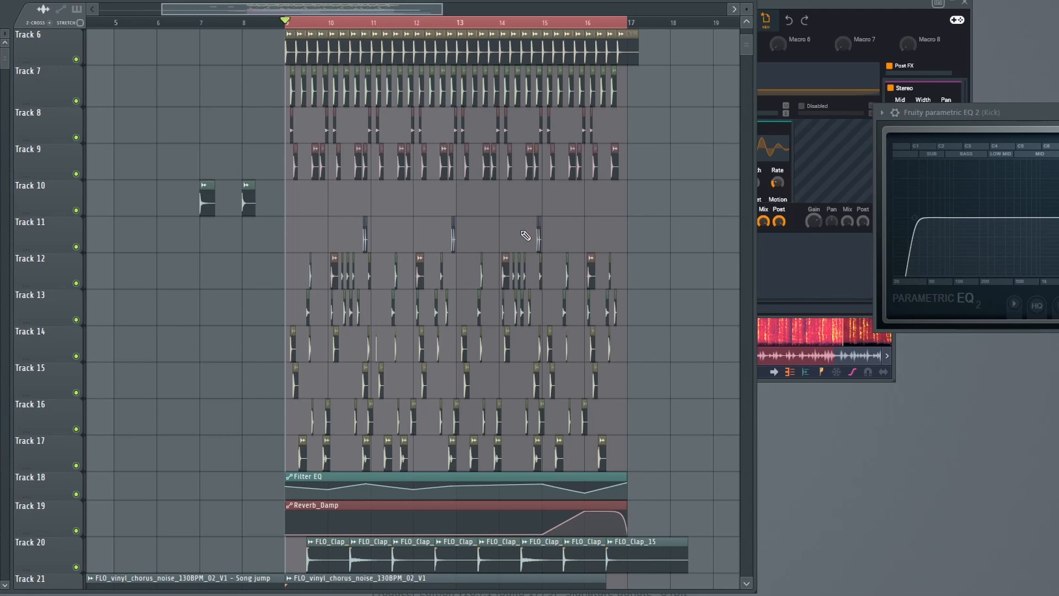
Unmute all playlist tracks, including Tracks 27 to 31, and play the full loop while looking over its tracks.
scroll(525, 236, down, 10)
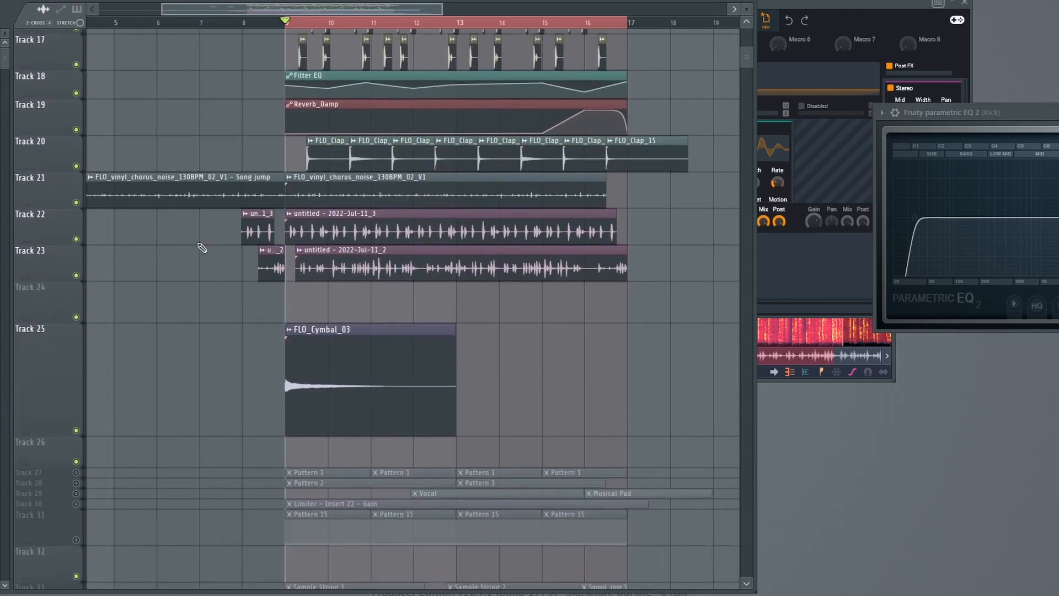
click(78, 431)
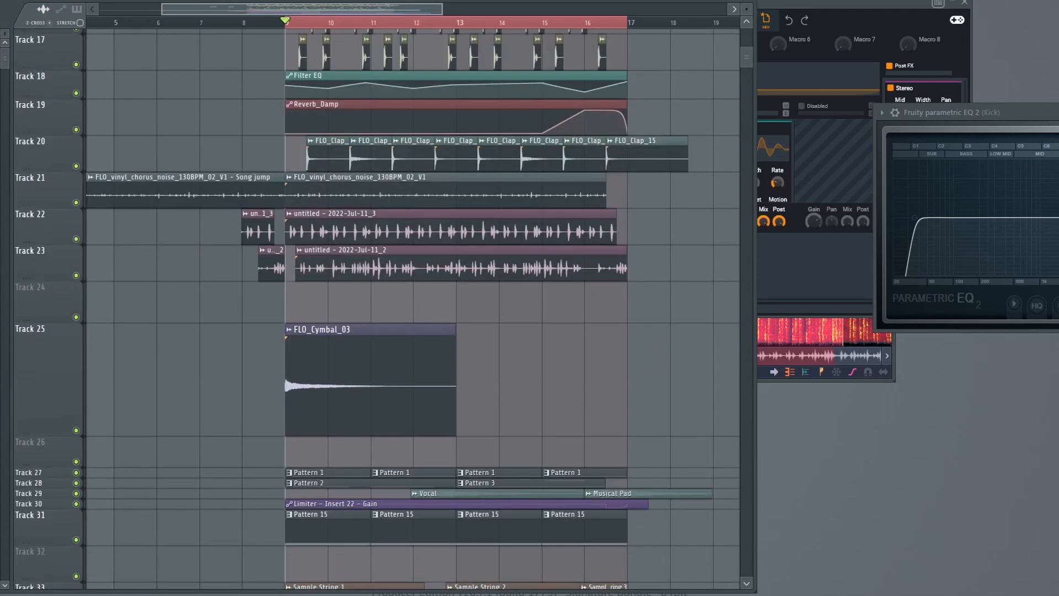
key(space)
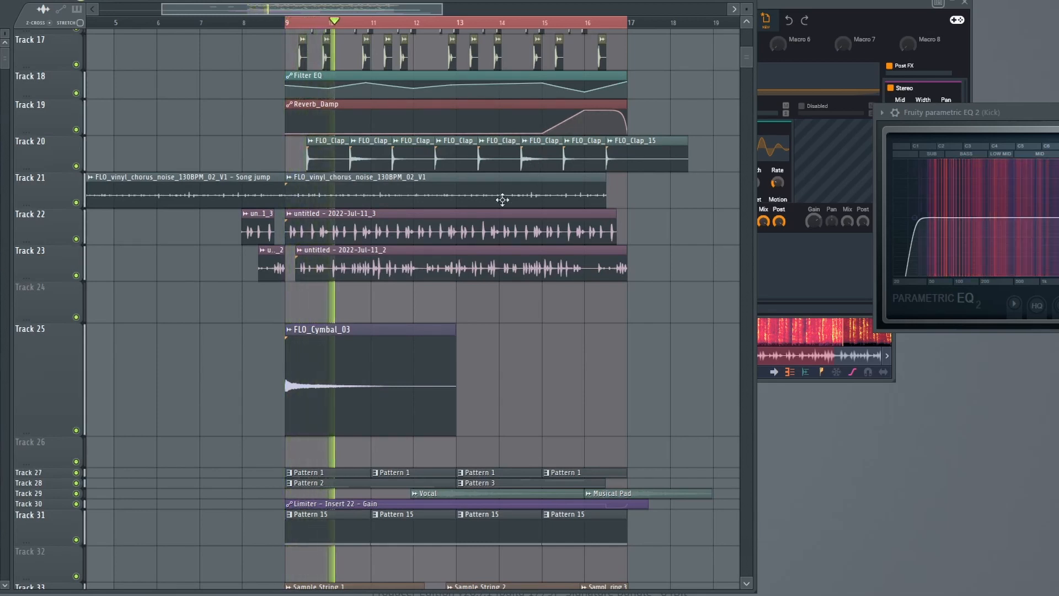
scroll(501, 199, up, 8)
scroll(437, 232, up, 2)
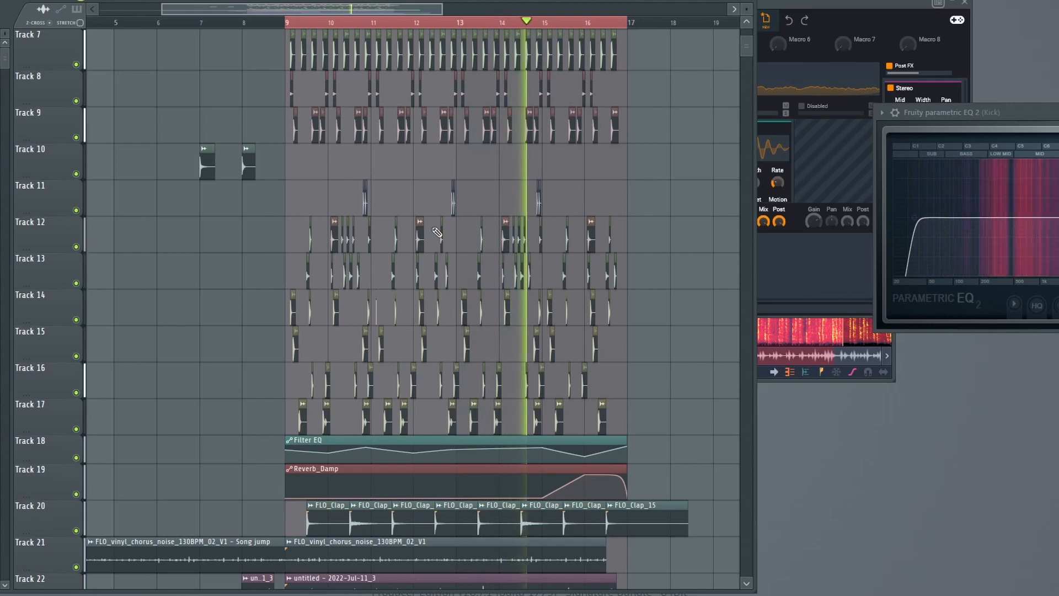
scroll(437, 232, down, 4)
scroll(437, 232, up, 1)
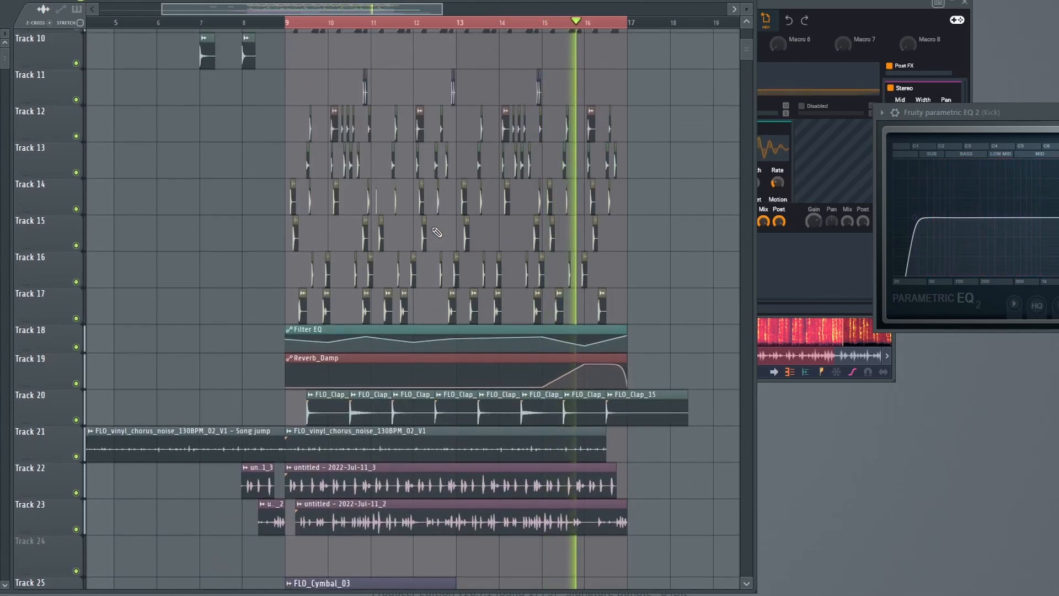
scroll(437, 233, up, 1)
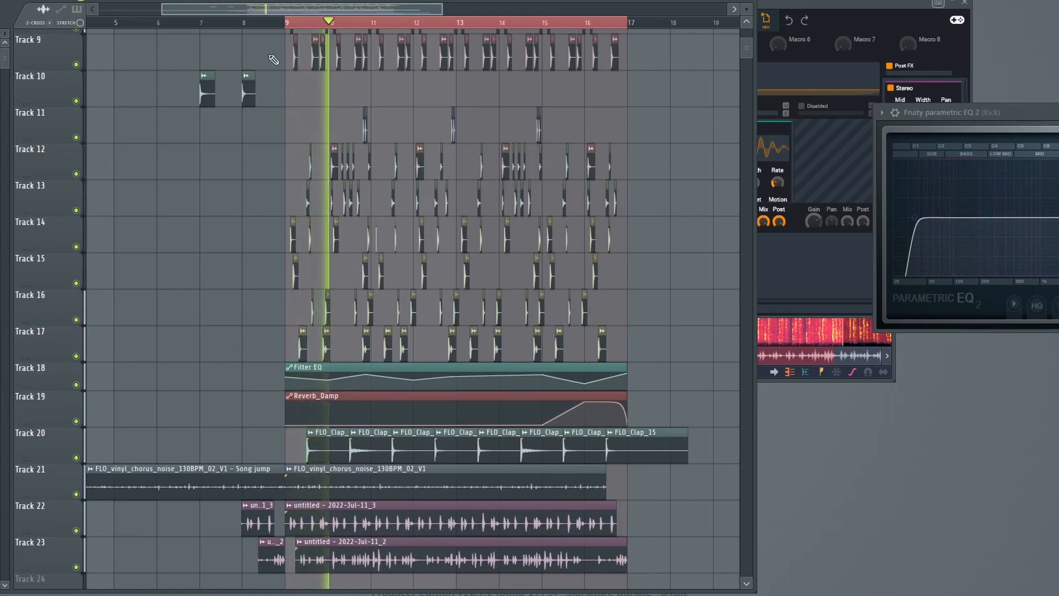
key(space)
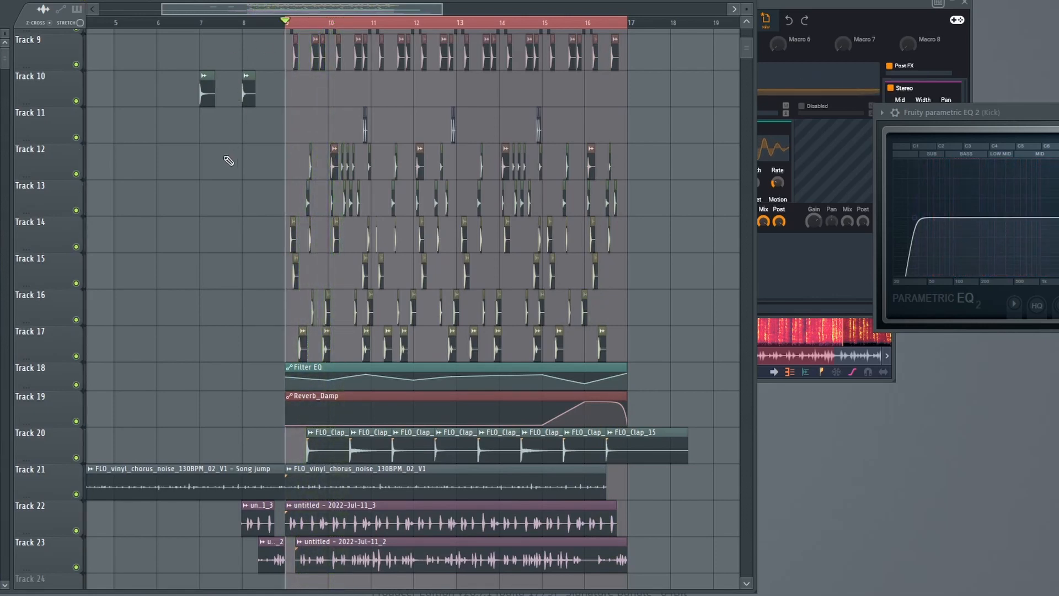
Solo Track 7 in the playlist and enable Tracks 6, 8 and 9 alongside it.
scroll(278, 231, up, 3)
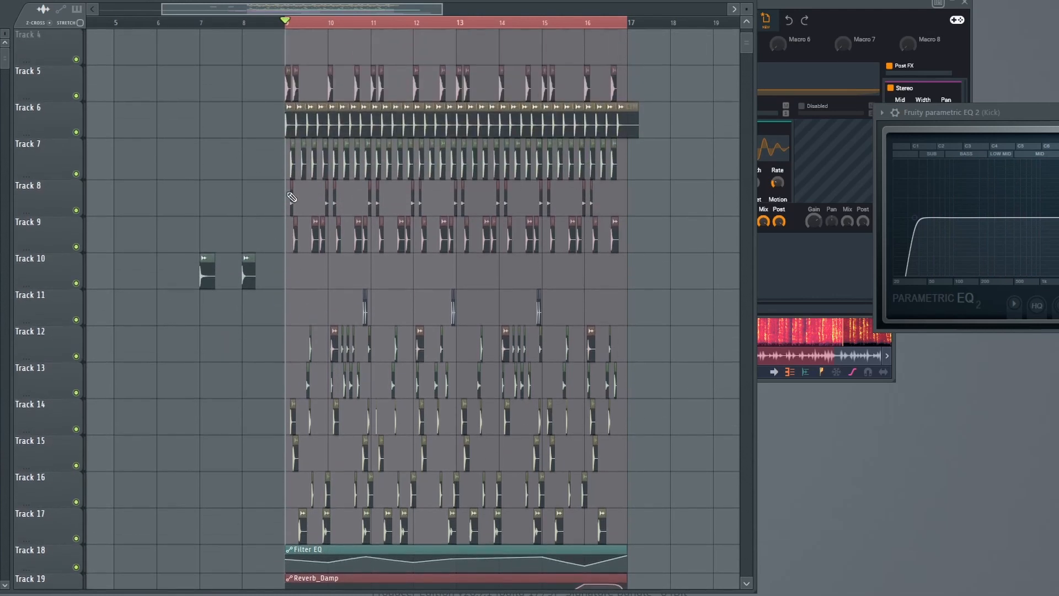
ctrl+click(76, 175)
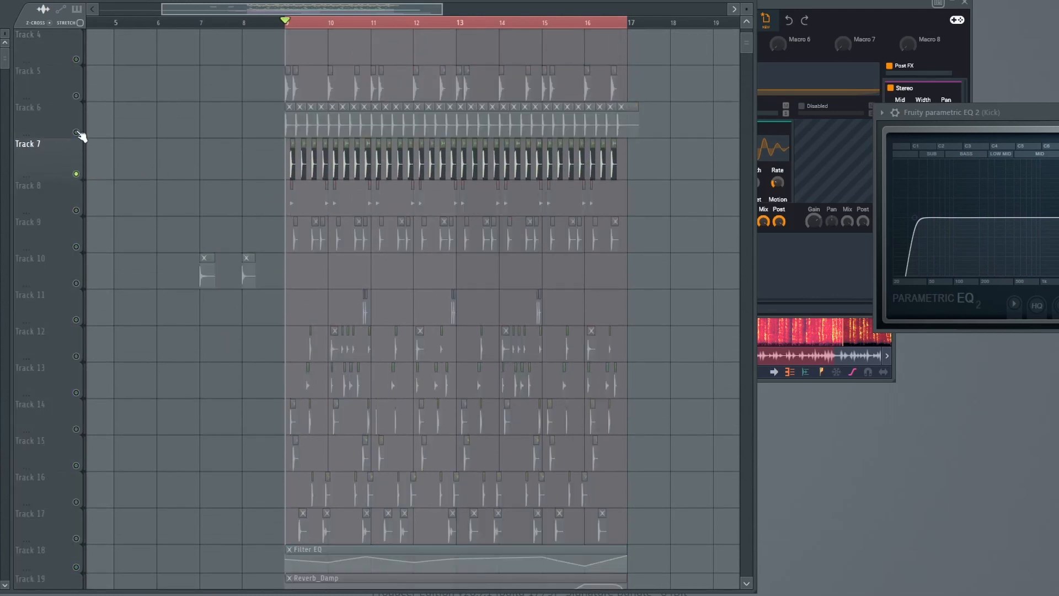
click(76, 133)
click(76, 211)
click(76, 246)
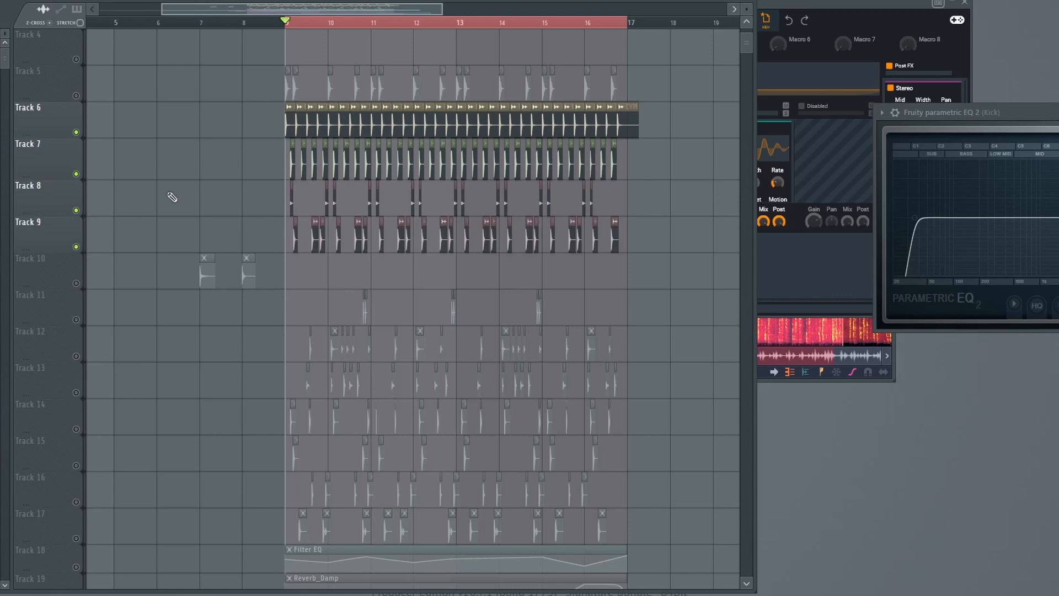
Play the isolated tracks and solo Insert 8 in the mixer to hear it alone.
scroll(177, 187, up, 2)
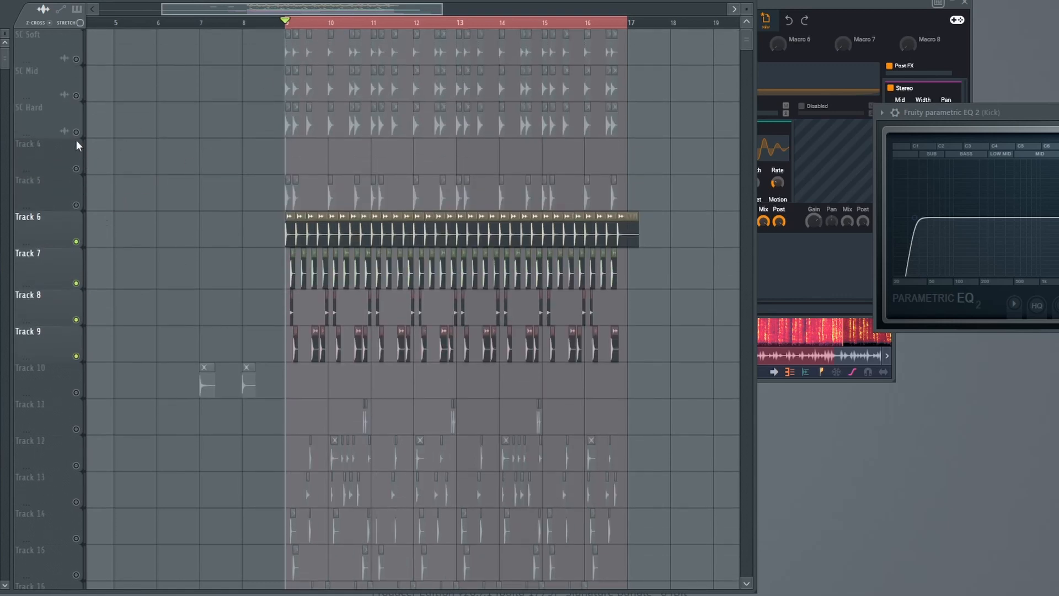
key(space)
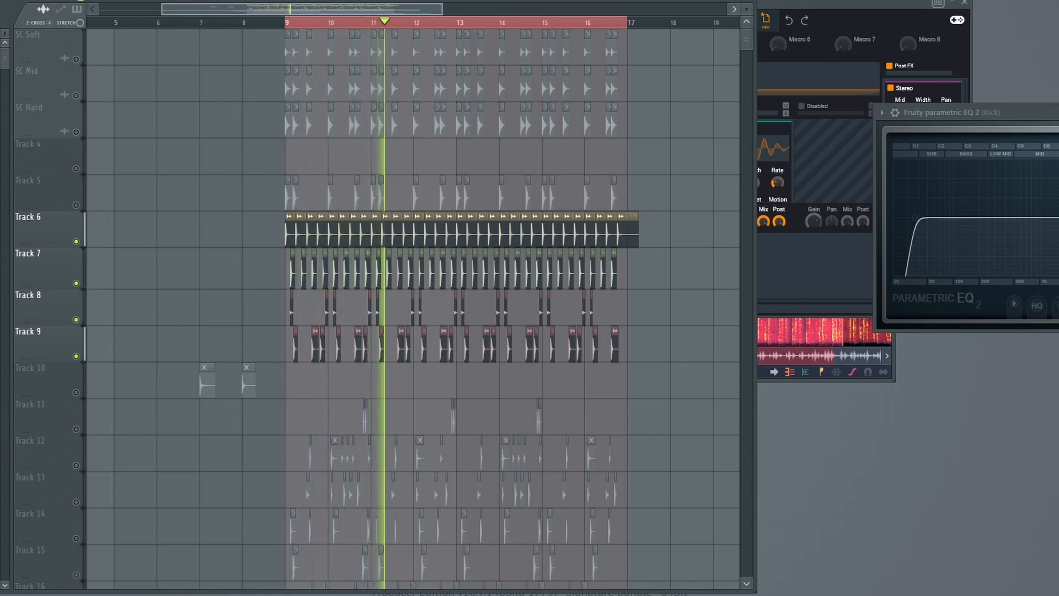
key(F9)
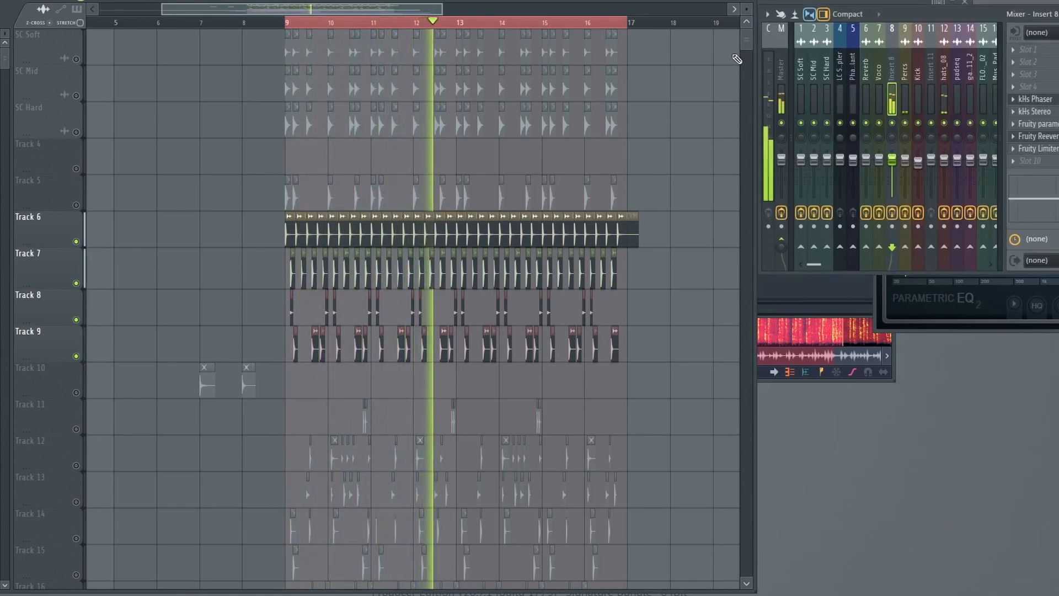
key(space)
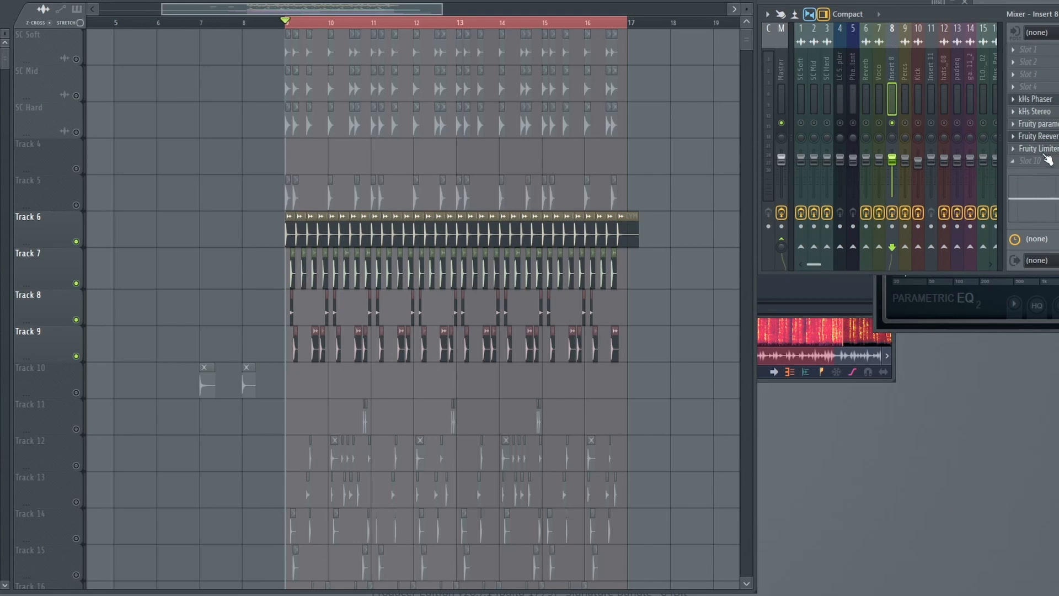
Open Insert 8's kHs Phaser and Fruity Reeverb 2 to examine their settings, then close the reverb.
scroll(368, 299, down, 14)
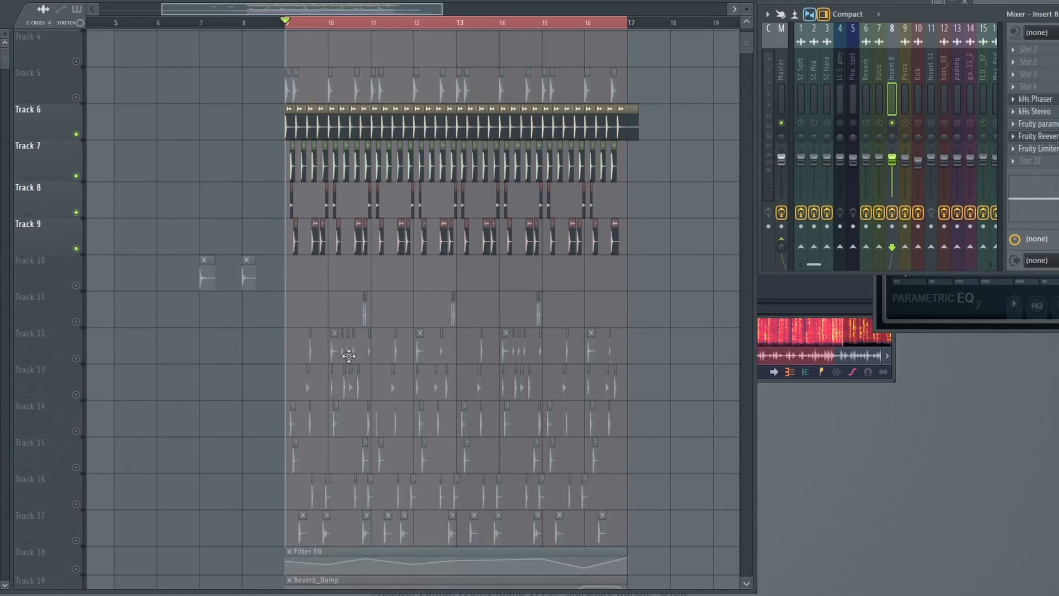
scroll(374, 386, up, 9)
scroll(358, 248, up, 5)
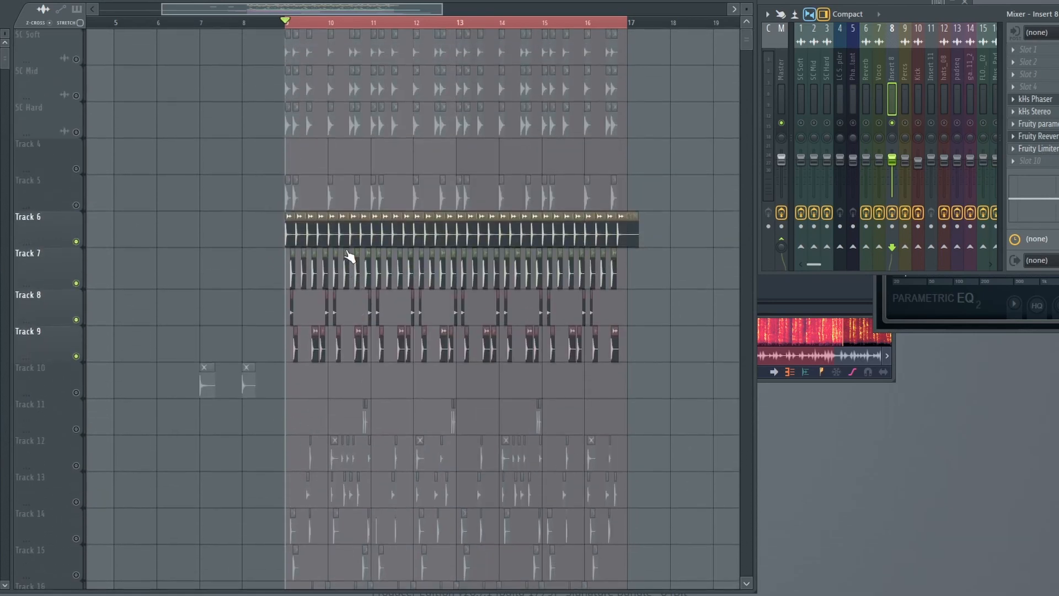
click(1049, 103)
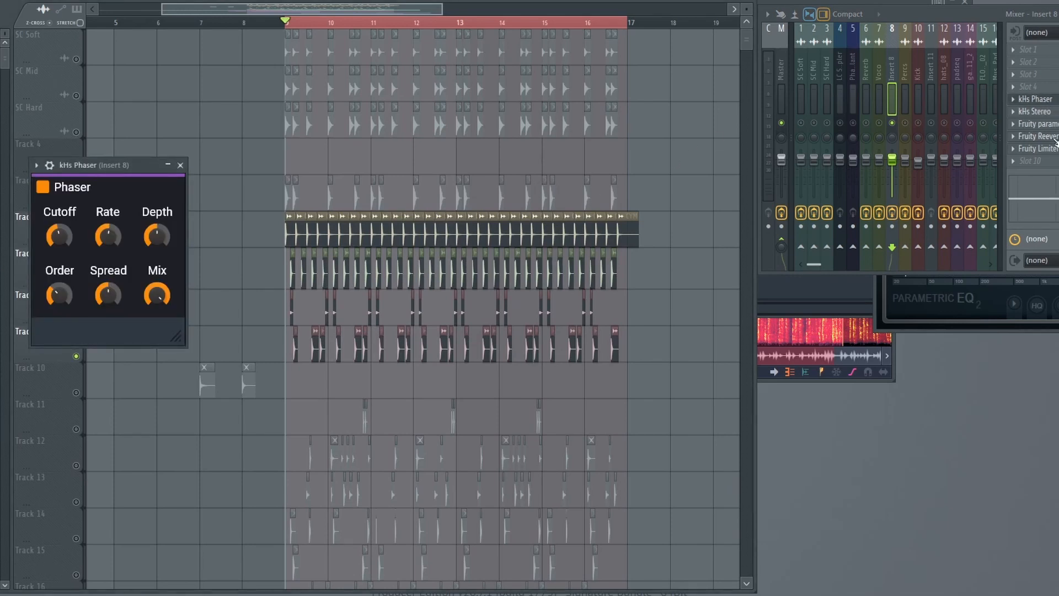
click(1037, 135)
drag(223, 144, 283, 156)
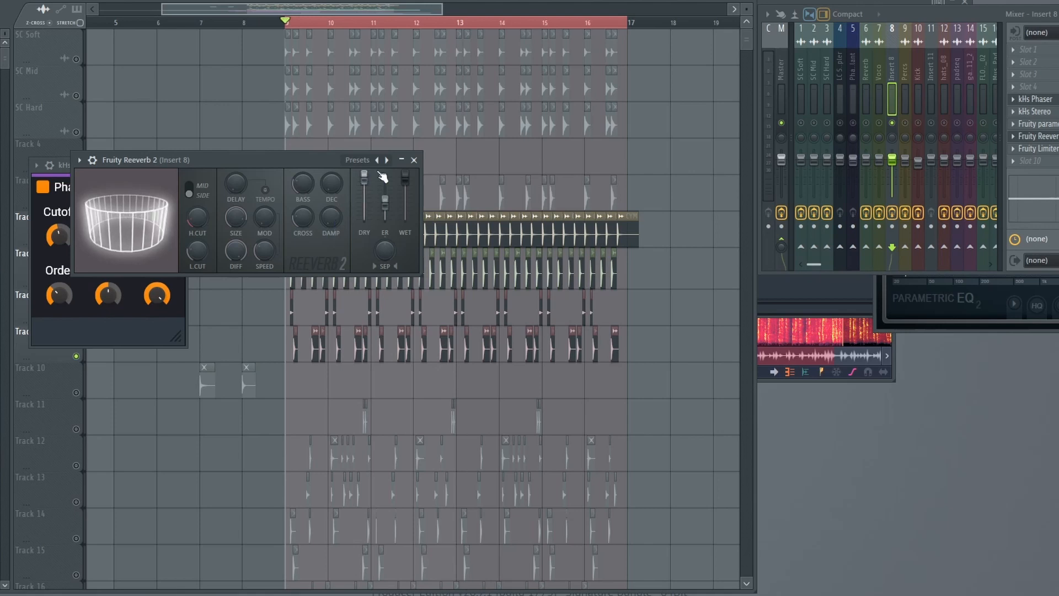
click(414, 160)
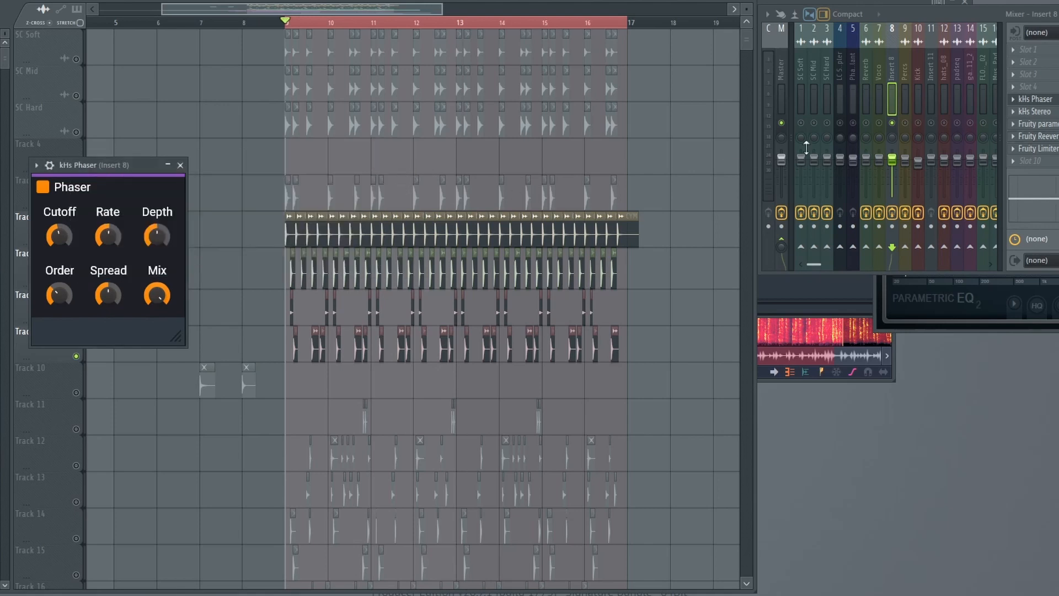
Compare Insert 8's sound during playback with its effects enabled and bypassed, leaving them enabled.
key(space)
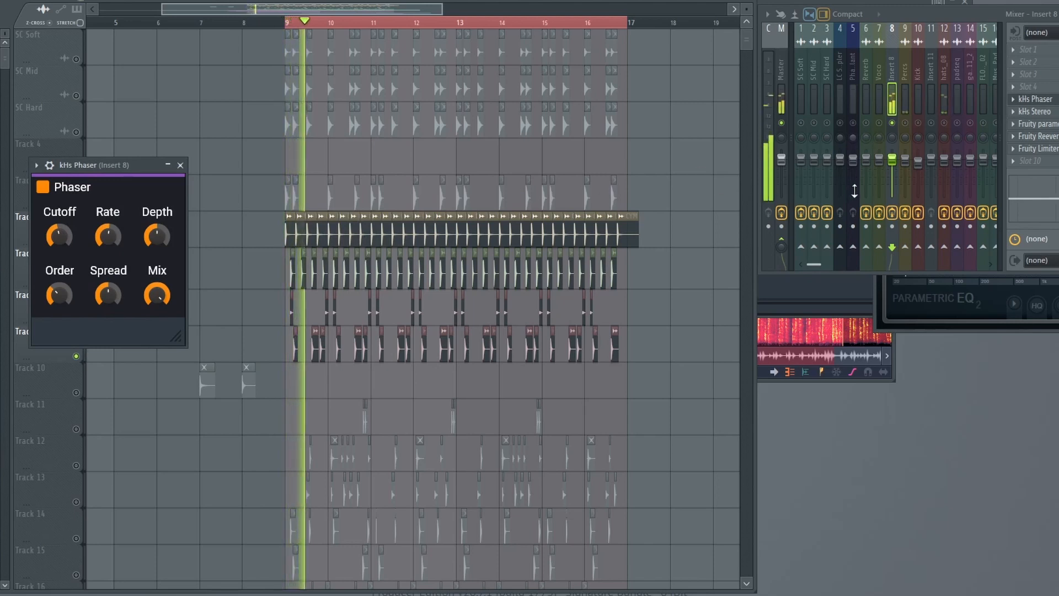
key(space)
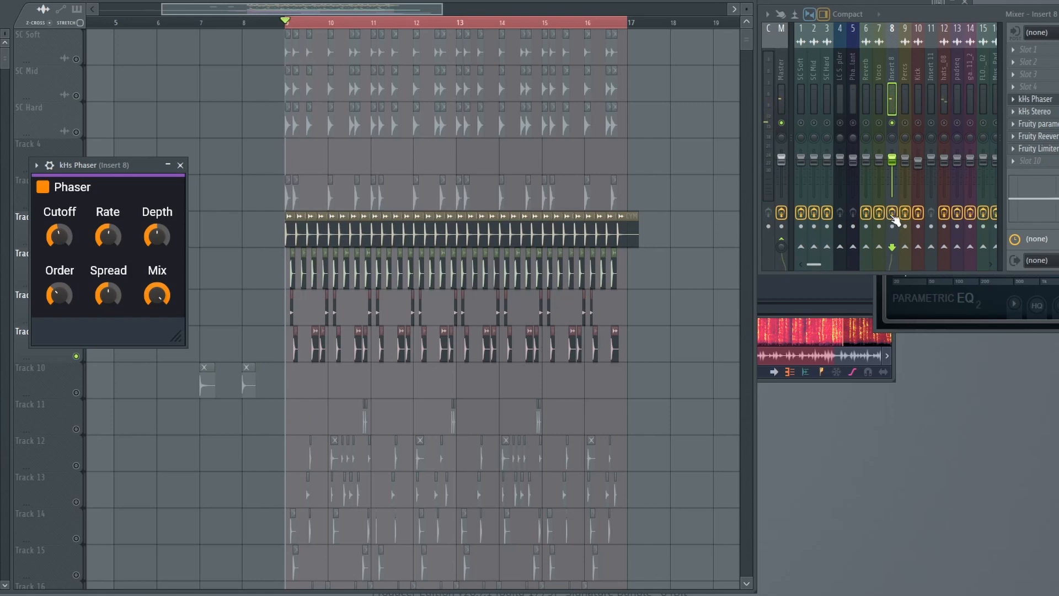
key(space)
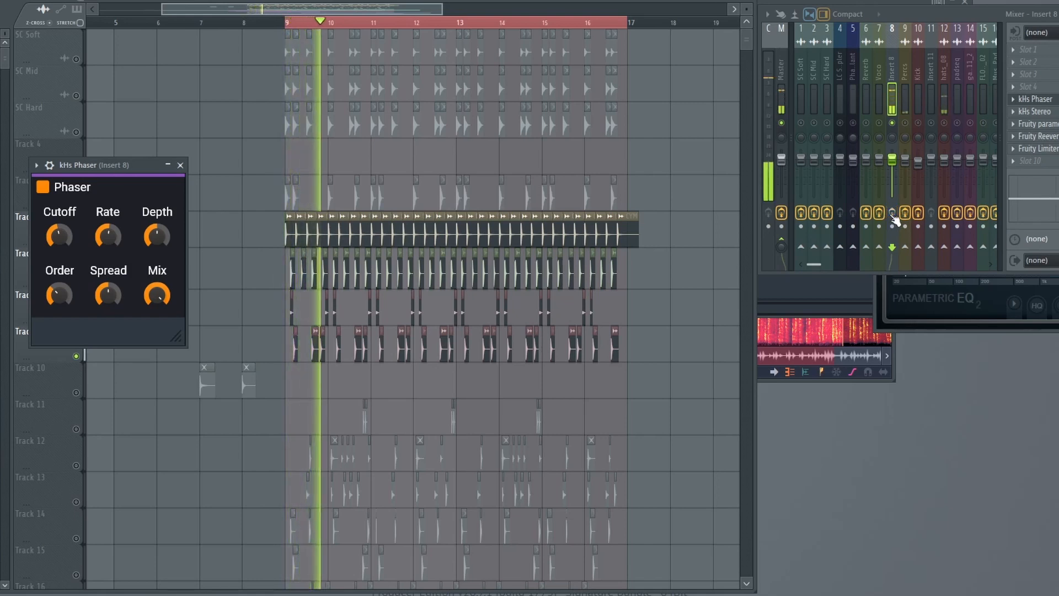
key(space)
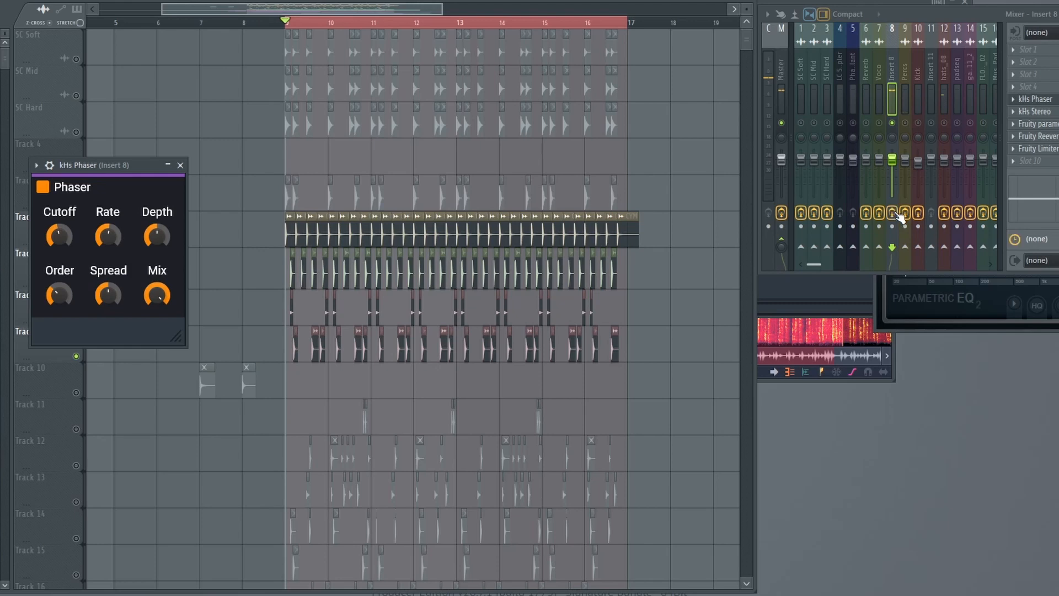
key(space)
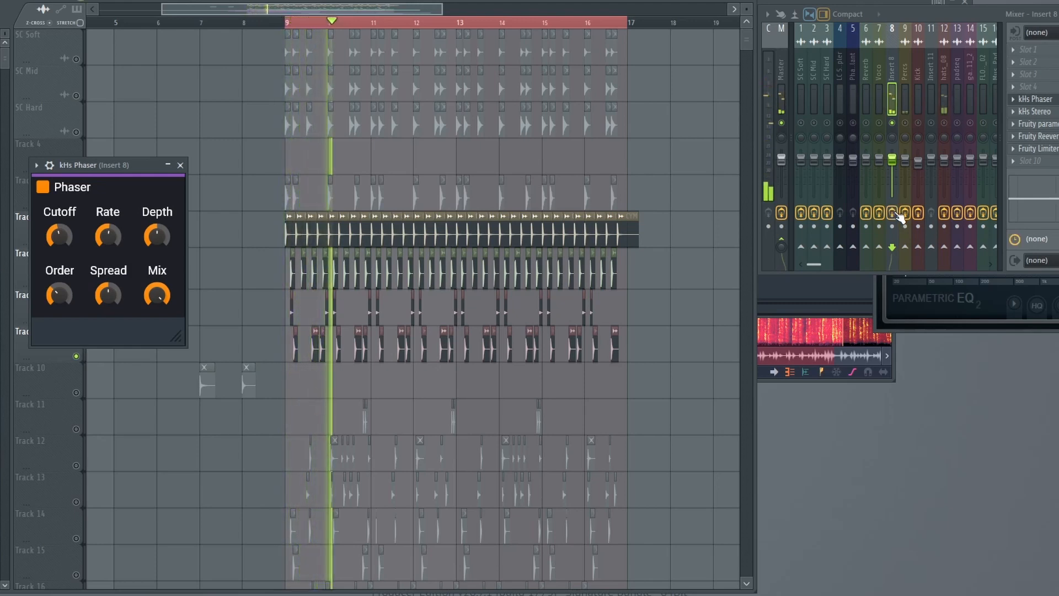
key(space)
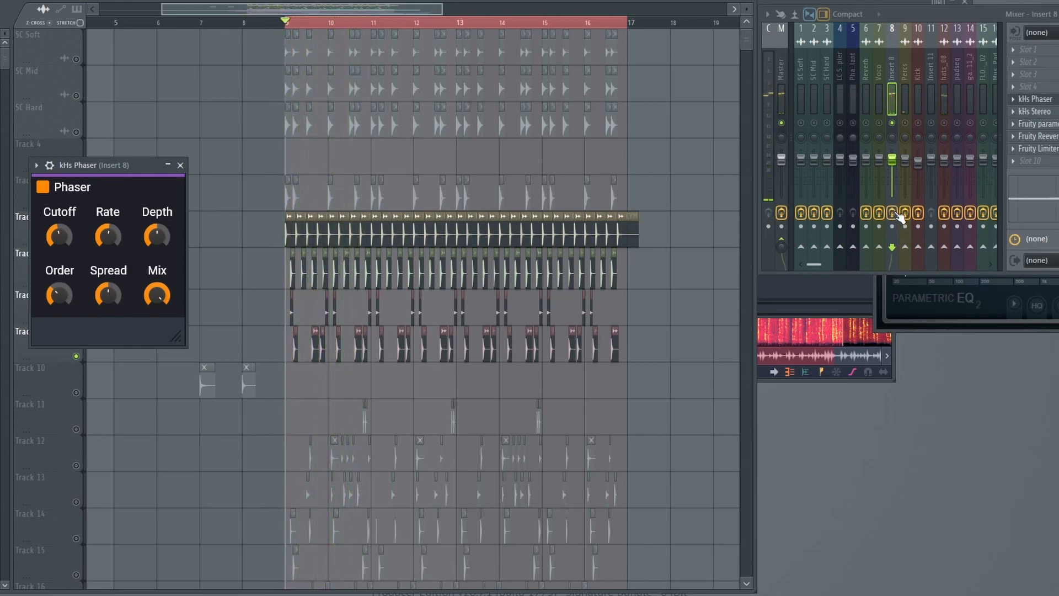
Solo the hats_08 insert and compare its sound with its effects enabled and bypassed, leaving them enabled.
click(948, 99)
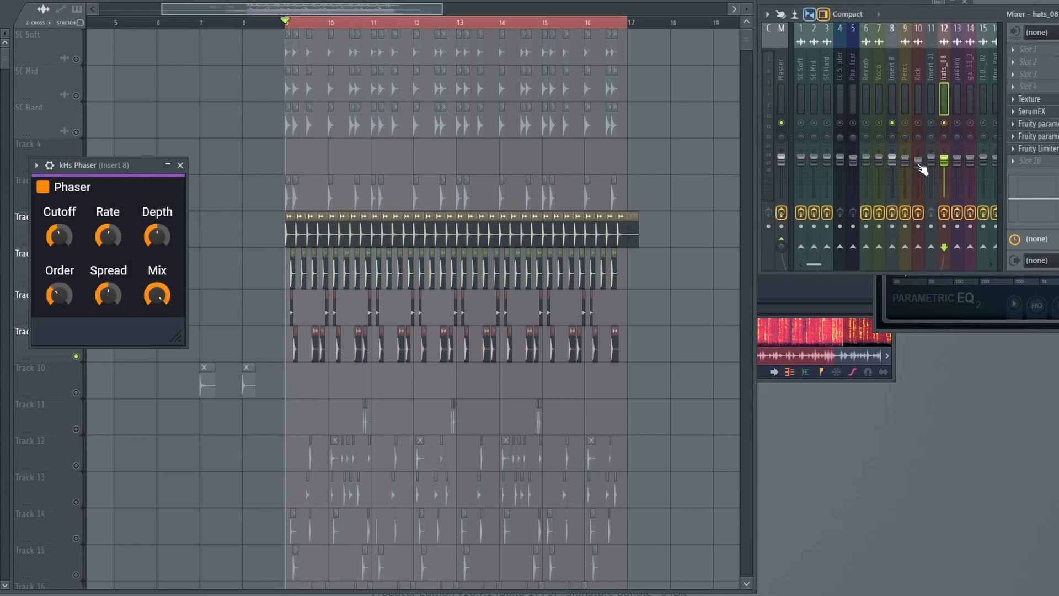
key(space)
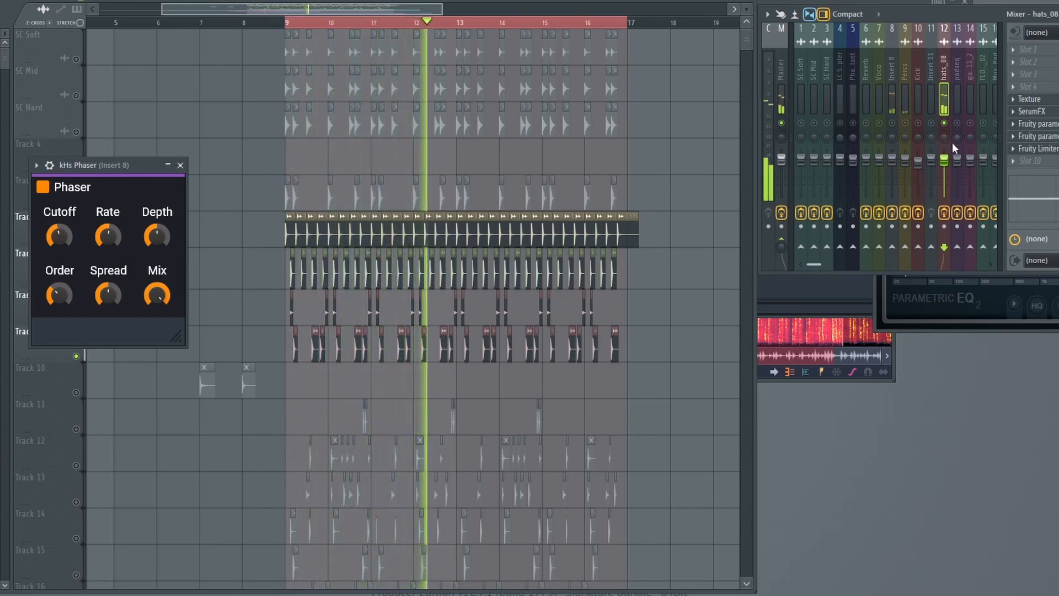
key(space)
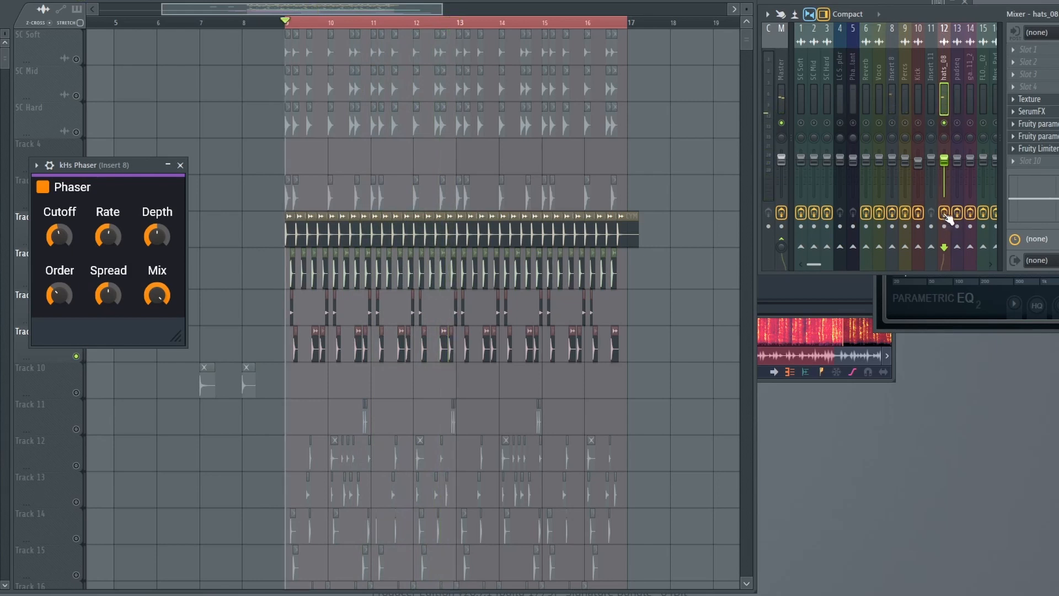
key(space)
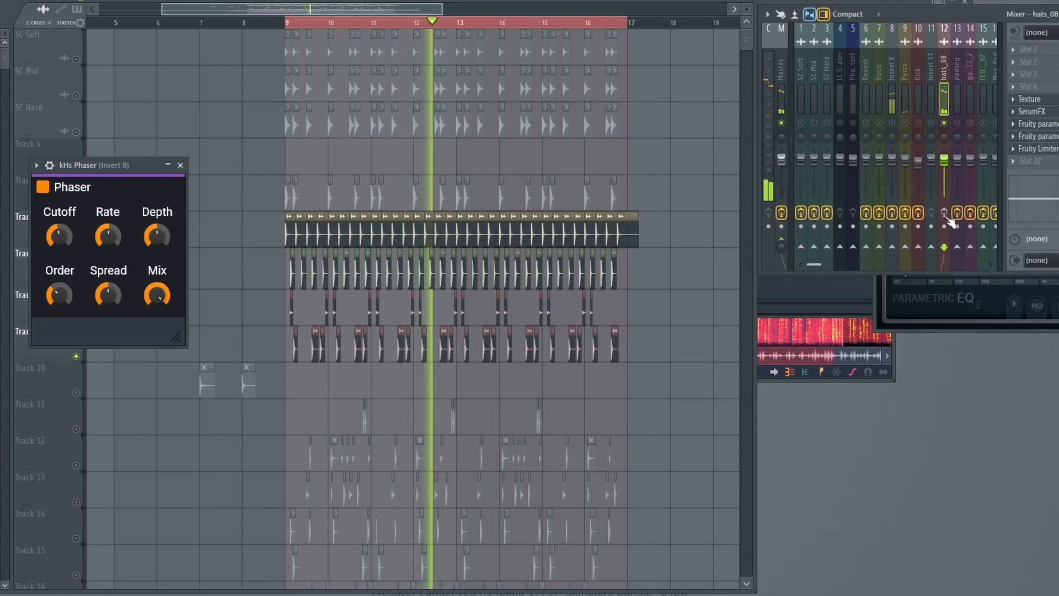
click(946, 216)
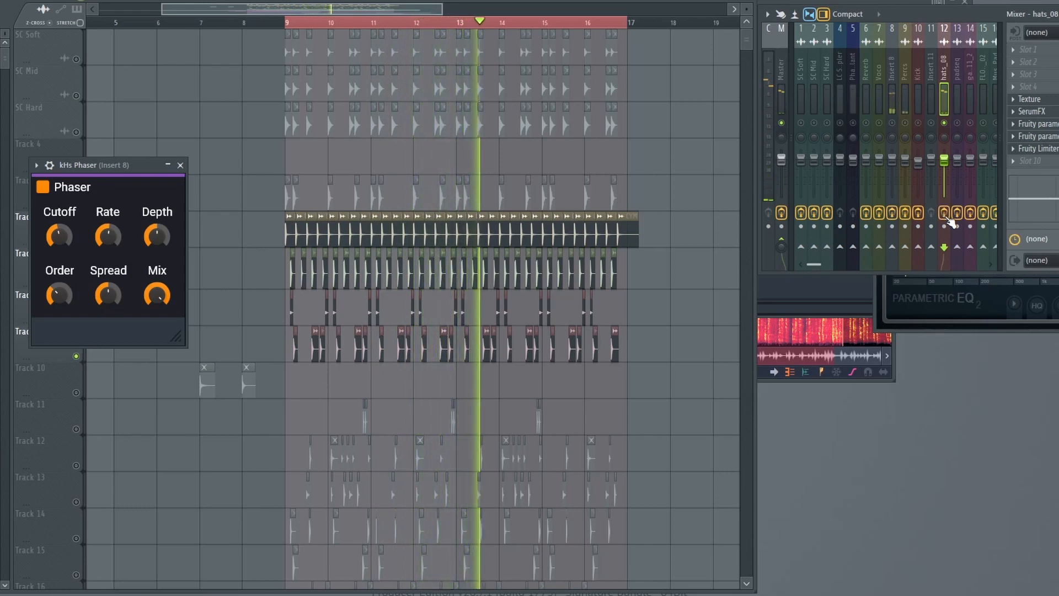
key(space)
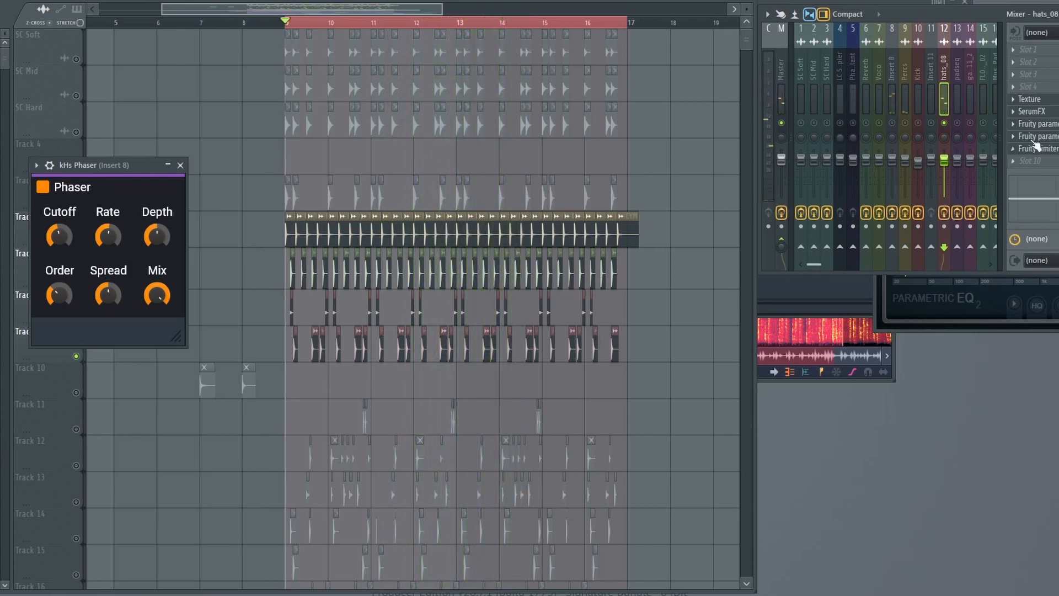
Open the Texture and SerumFX effects on the hats_08 insert to examine their settings.
click(1043, 98)
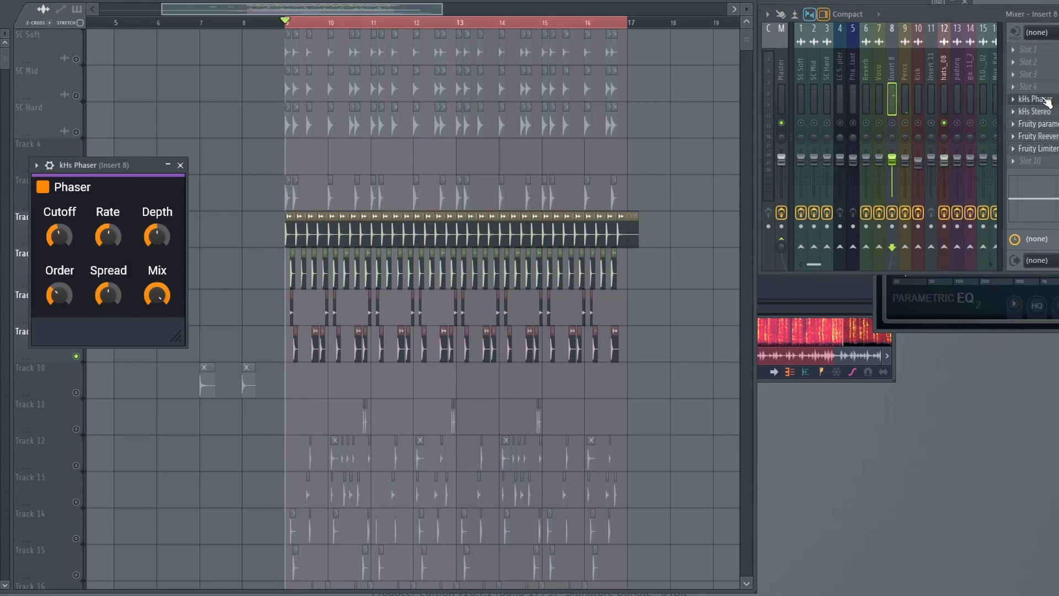
click(943, 95)
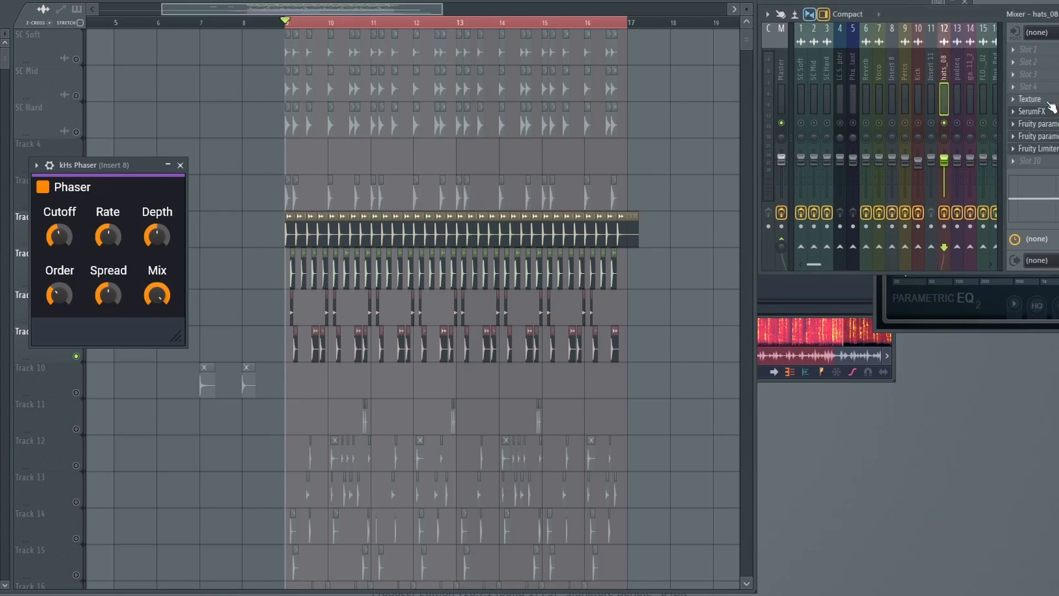
click(1029, 98)
drag(265, 64, 272, 101)
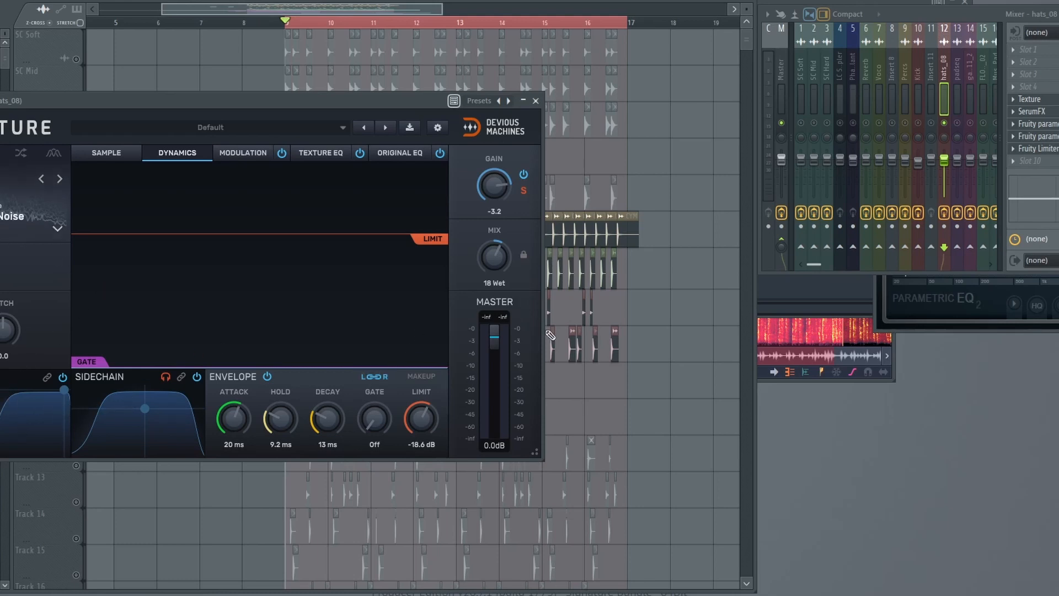
click(1031, 111)
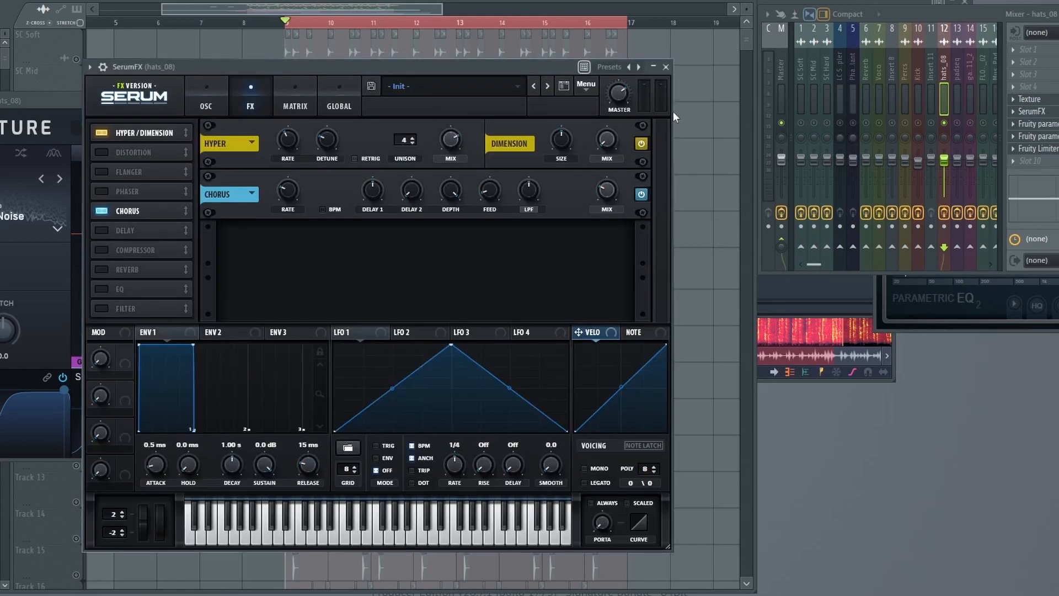
Examine the SerumFX and Fruity parametric EQ 2 settings on the hats_08 insert, then close the effect windows.
drag(220, 62, 274, 82)
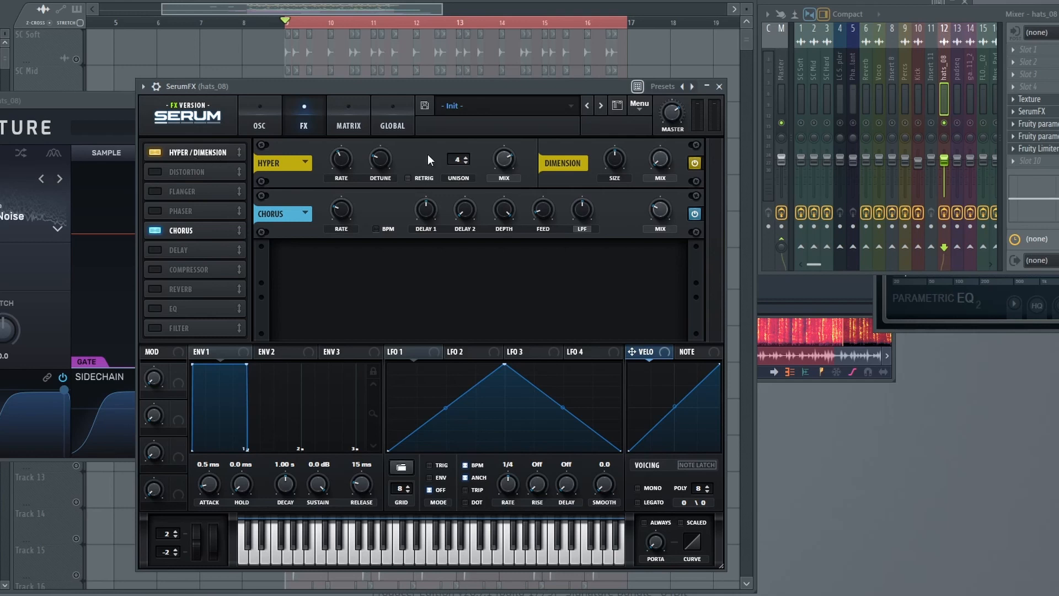
click(1034, 134)
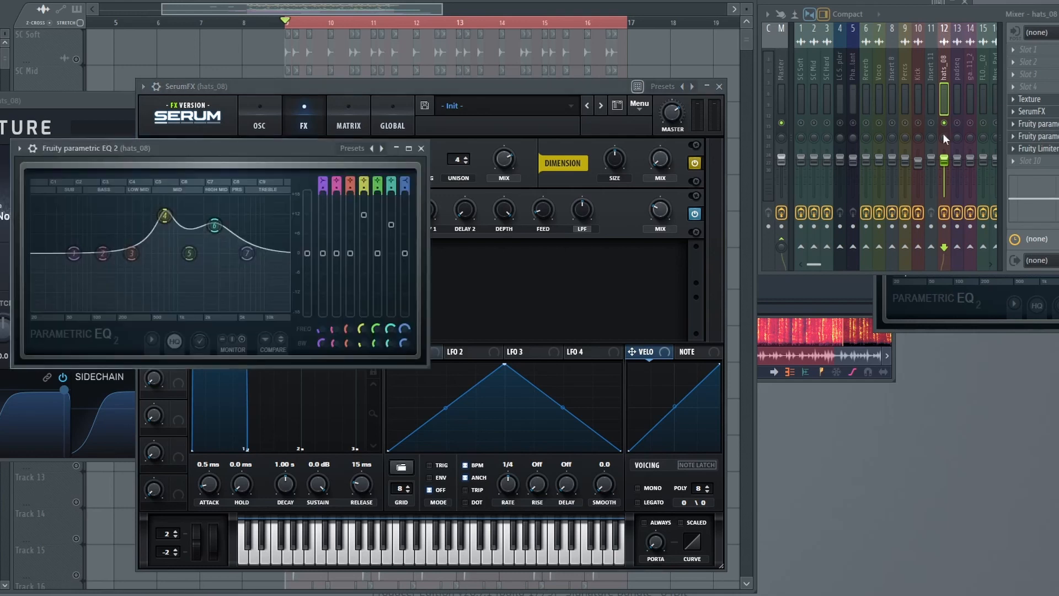
click(1054, 126)
click(322, 47)
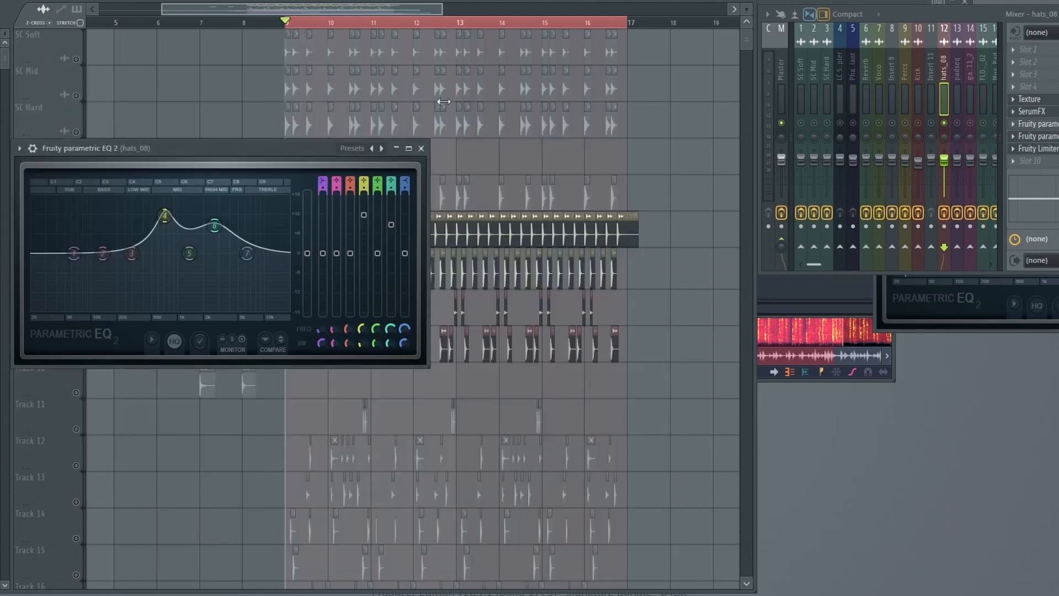
click(422, 149)
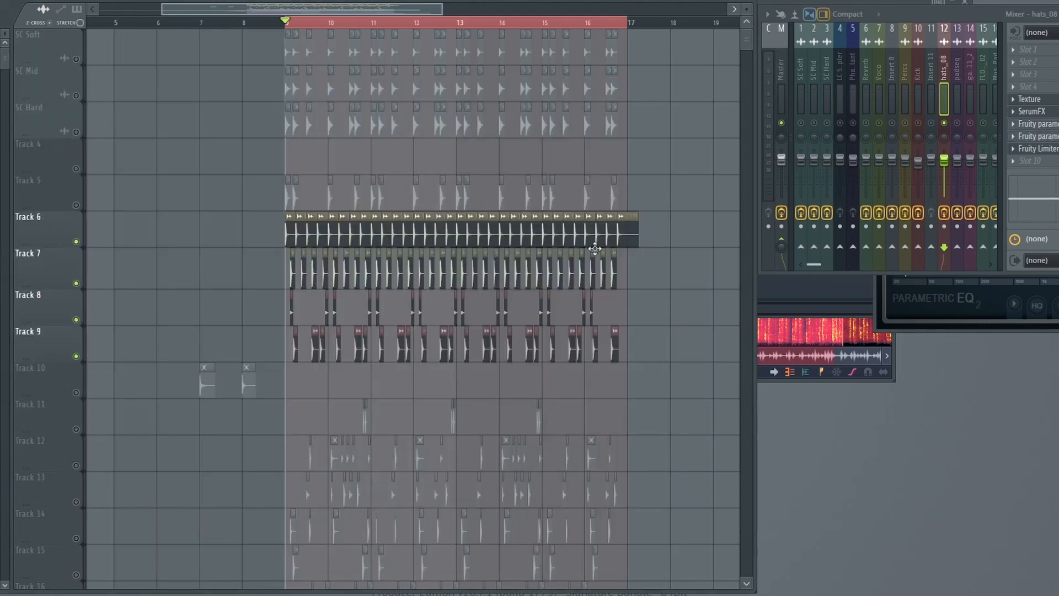
Play the loop with the hats_08 insert's effects enabled and bypassed to compare the sound, leaving them enabled.
key(space)
key(space)
click(945, 212)
key(space)
click(945, 213)
key(space)
Select the Percs insert, solo playlist Track 11 and unmute Tracks 12 to 17 alongside it.
click(909, 100)
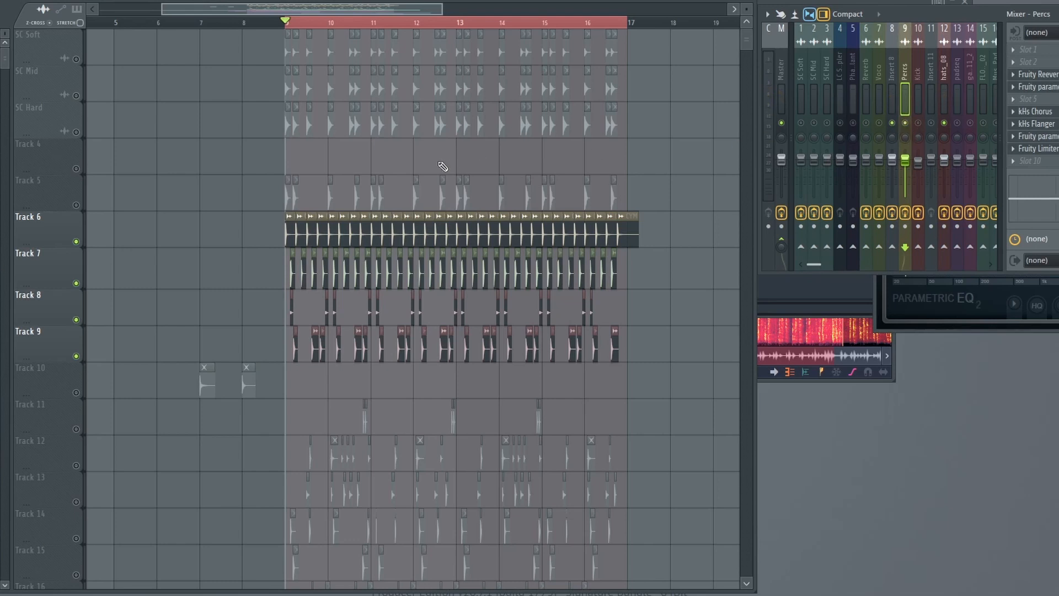
scroll(263, 206, down, 6)
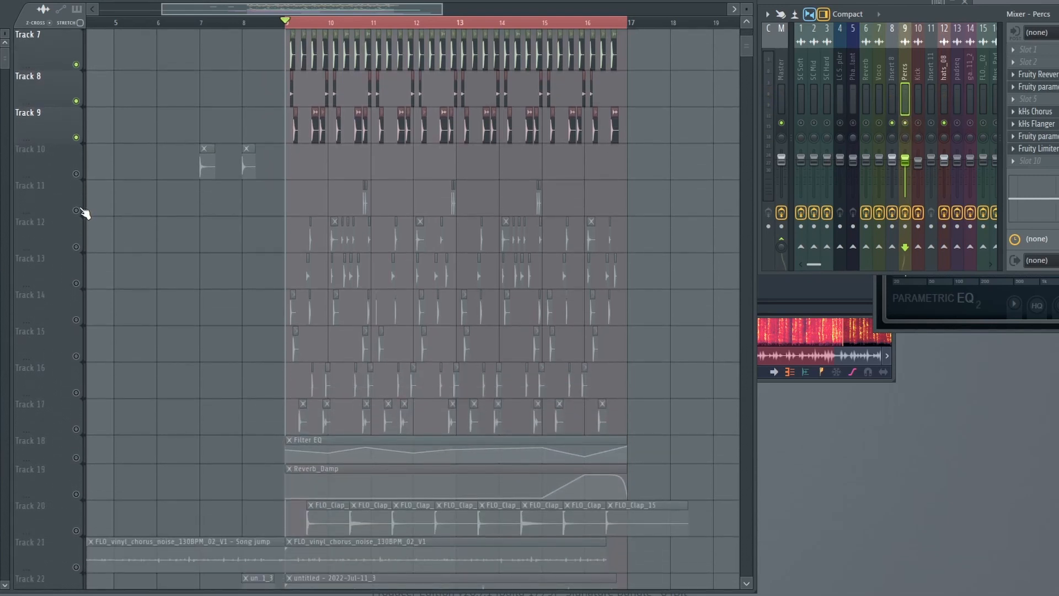
right_click(76, 210)
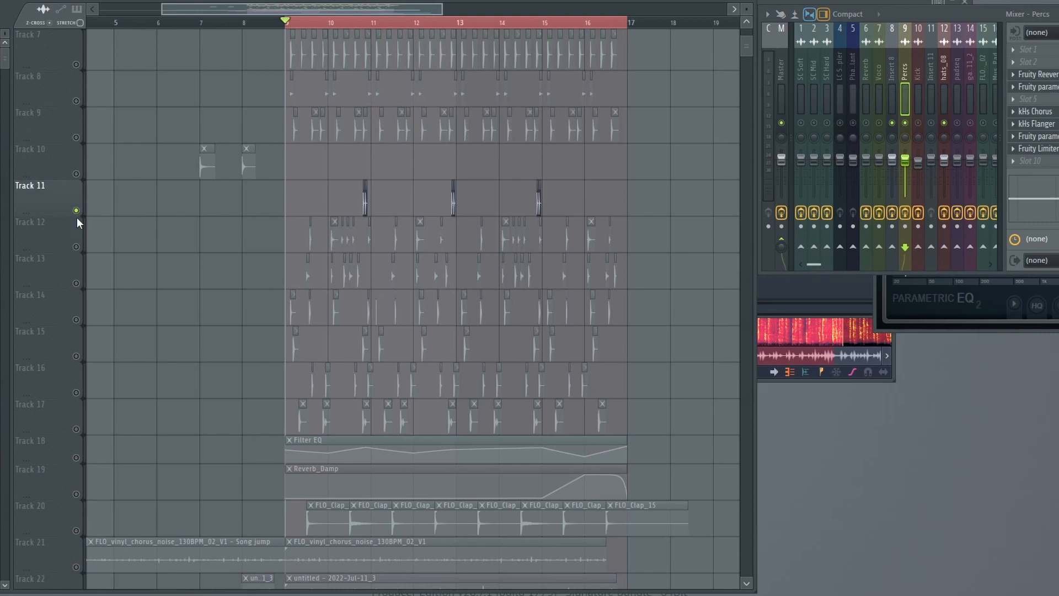
click(78, 246)
click(76, 283)
click(77, 320)
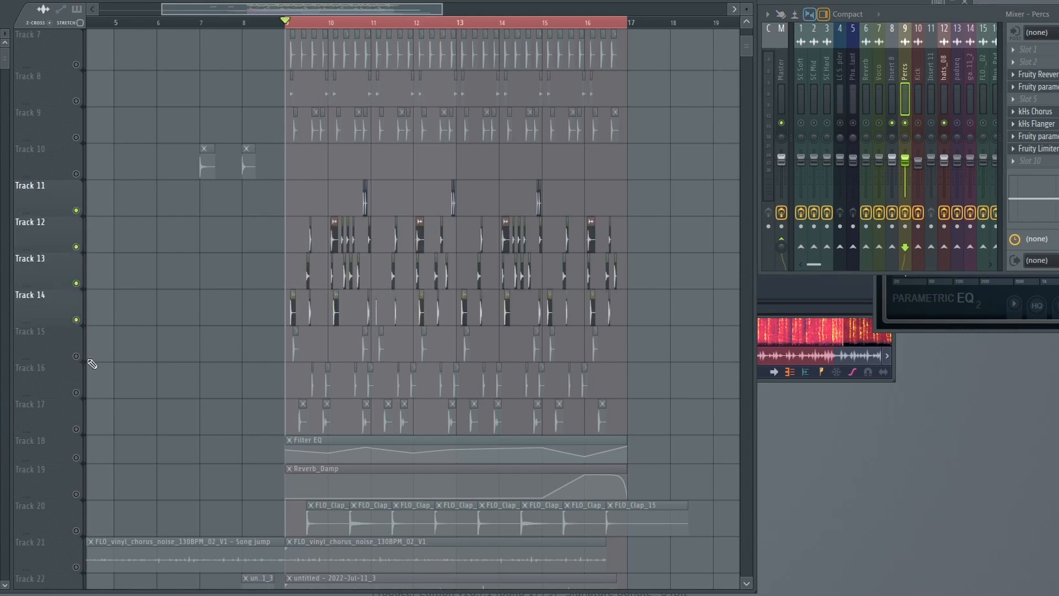
click(76, 356)
click(76, 392)
click(76, 428)
Unmute the Filter EQ and Reverb_Damp automation tracks, Tracks 18 and 19.
scroll(81, 425, down, 1)
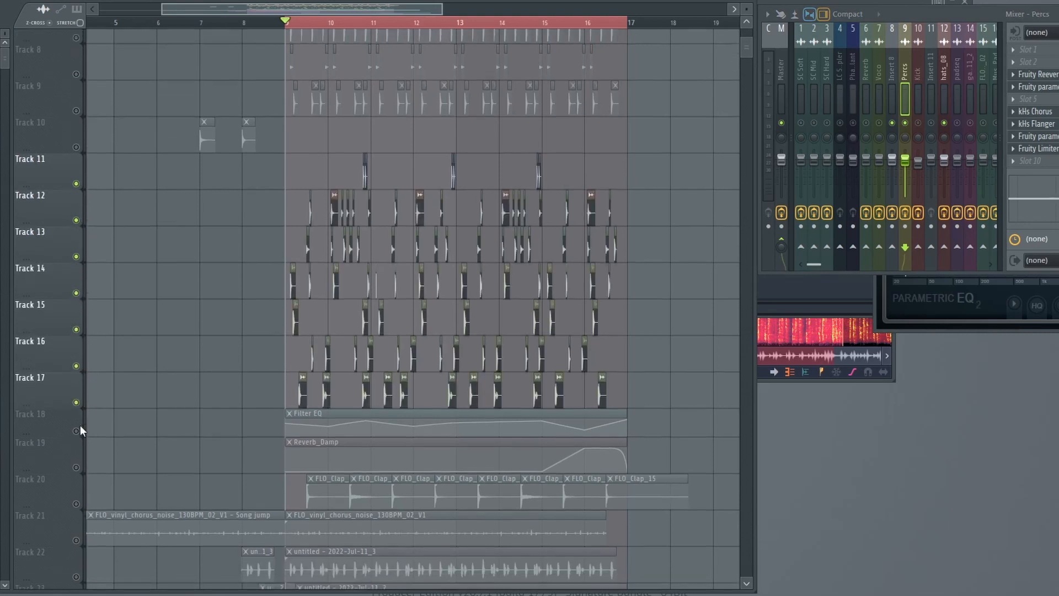
click(76, 421)
click(76, 457)
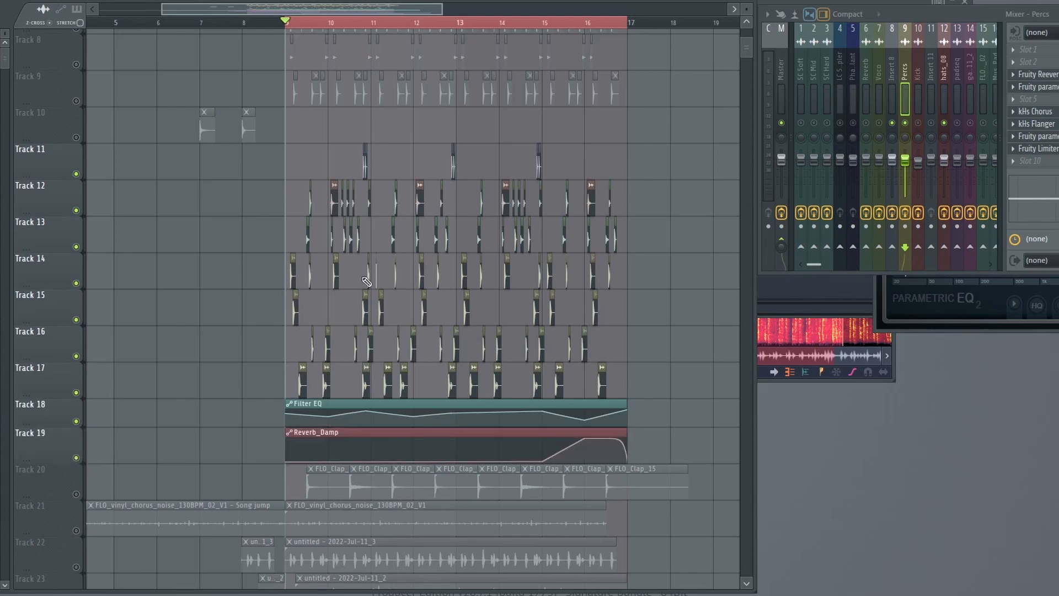
scroll(83, 464, up, 2)
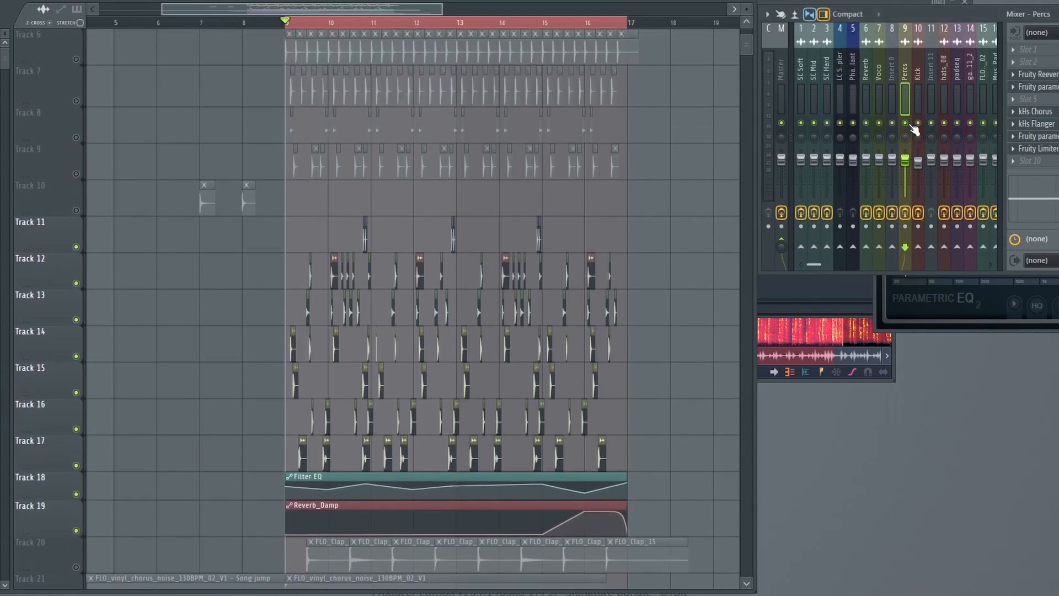
Play the percussion tracks, then solo the Percs insert and listen to it on its own.
key(space)
scroll(886, 96, down, 2)
scroll(885, 96, down, 1)
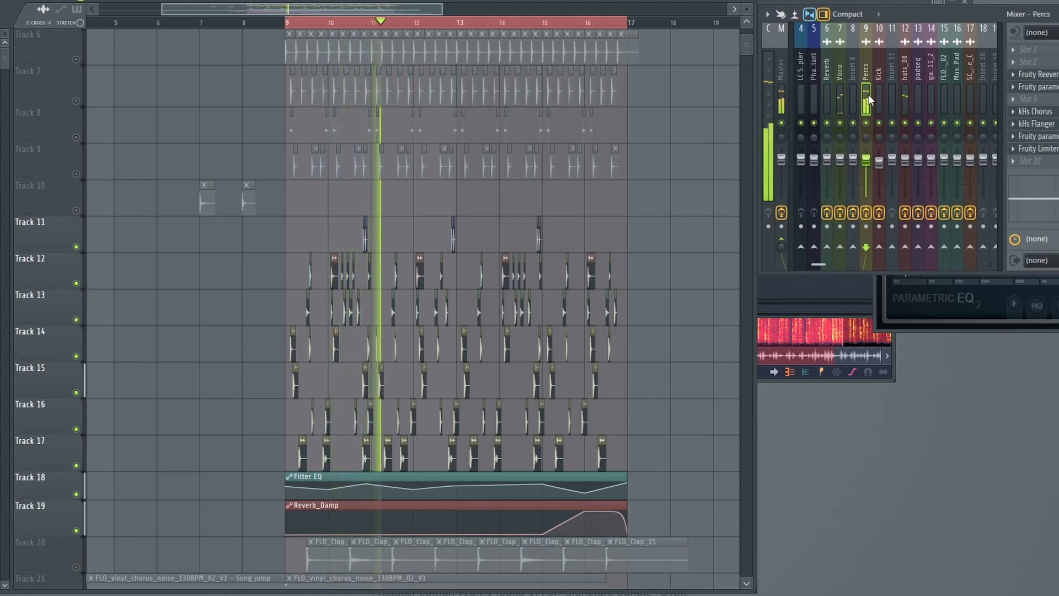
right_click(866, 123)
key(space)
key(space)
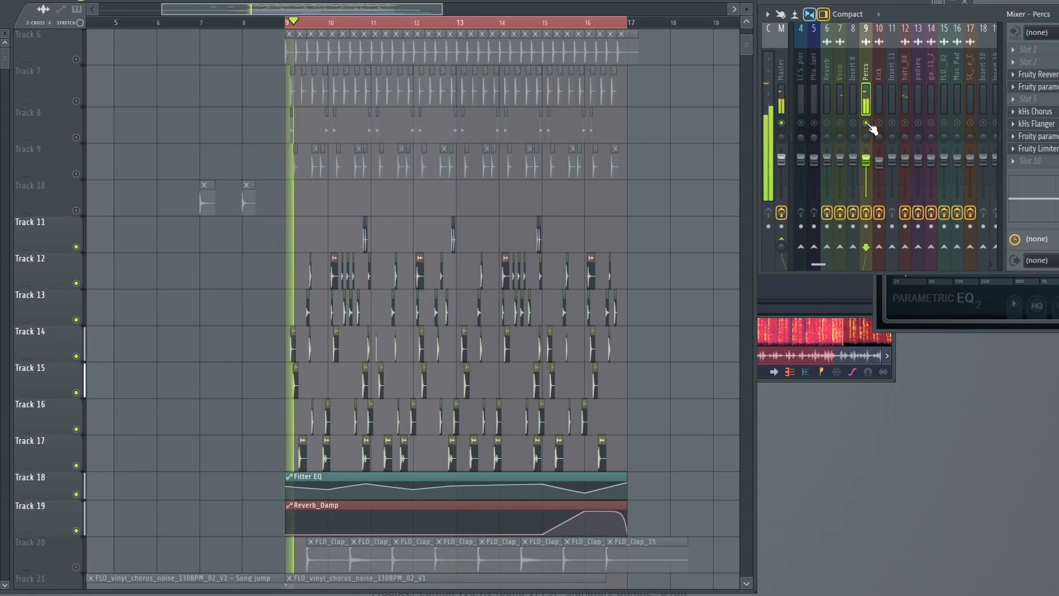
key(space)
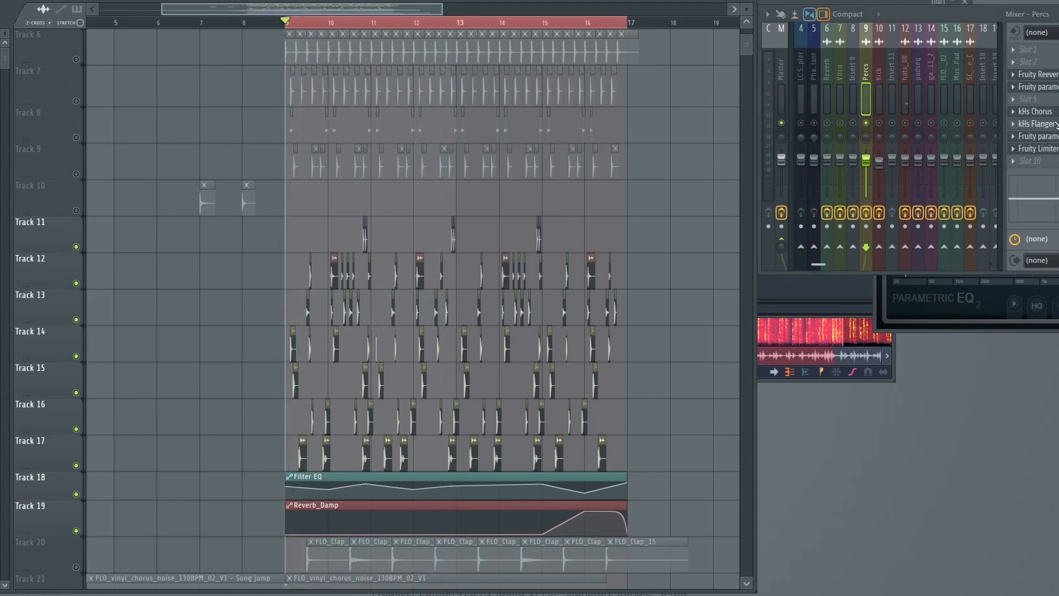
Open the Percs insert's Fruity Reeverb 2 and enlarge the Reverb_Damp automation track to examine its curve.
click(1037, 73)
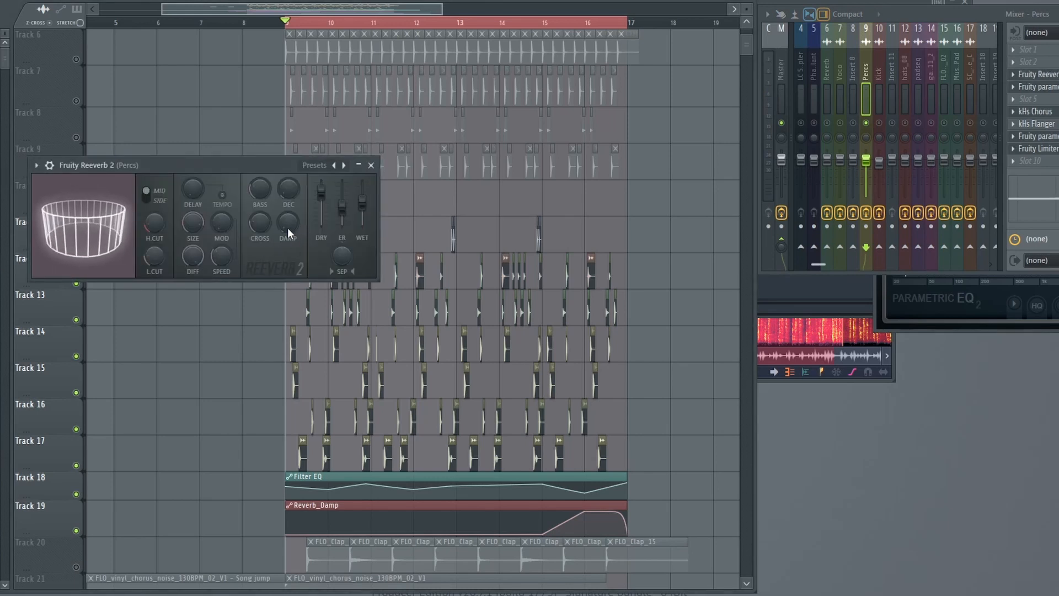
scroll(47, 463, down, 2)
drag(47, 462, 61, 548)
scroll(355, 461, down, 4)
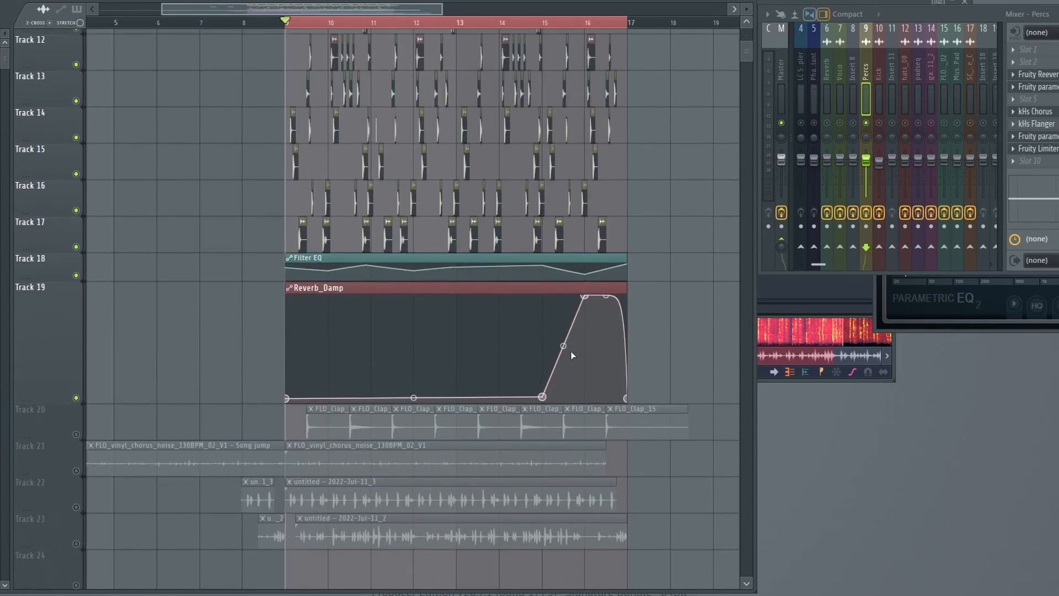
Play the soloed percussion from bar 15 and enlarge the Filter EQ automation track.
click(560, 24)
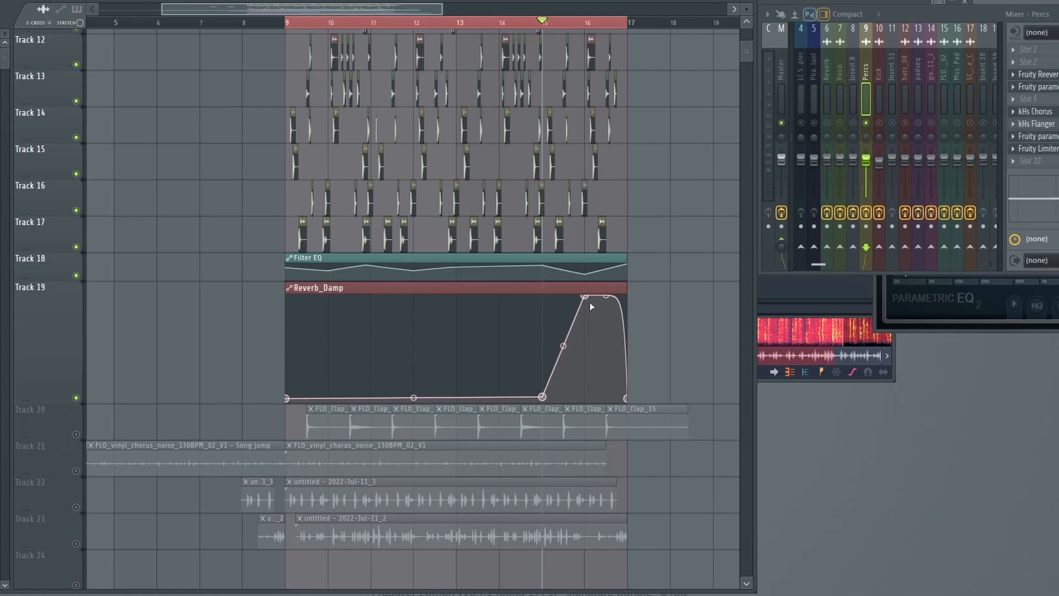
key(space)
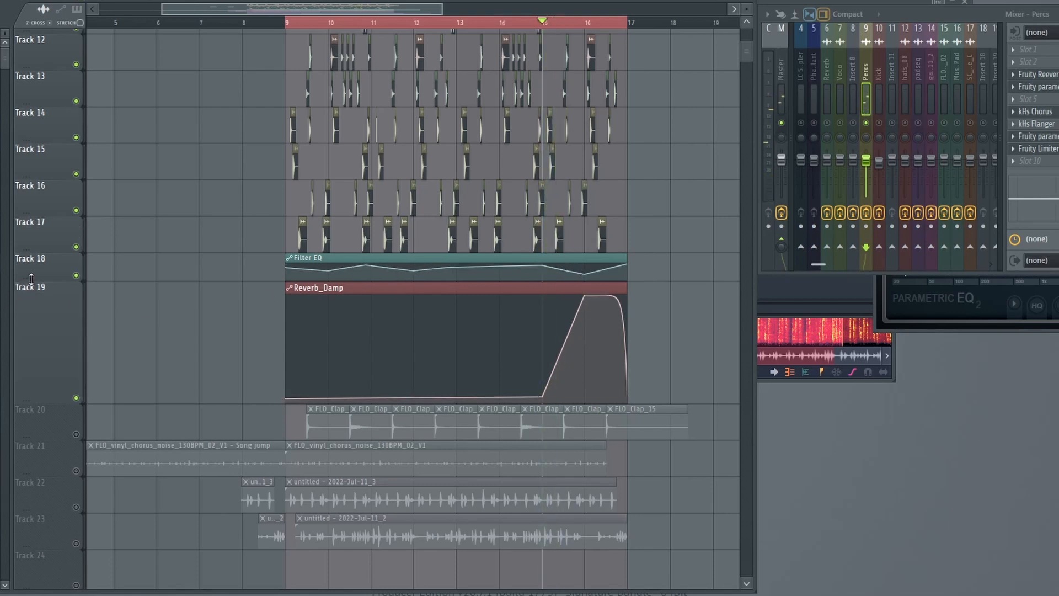
drag(32, 278, 31, 360)
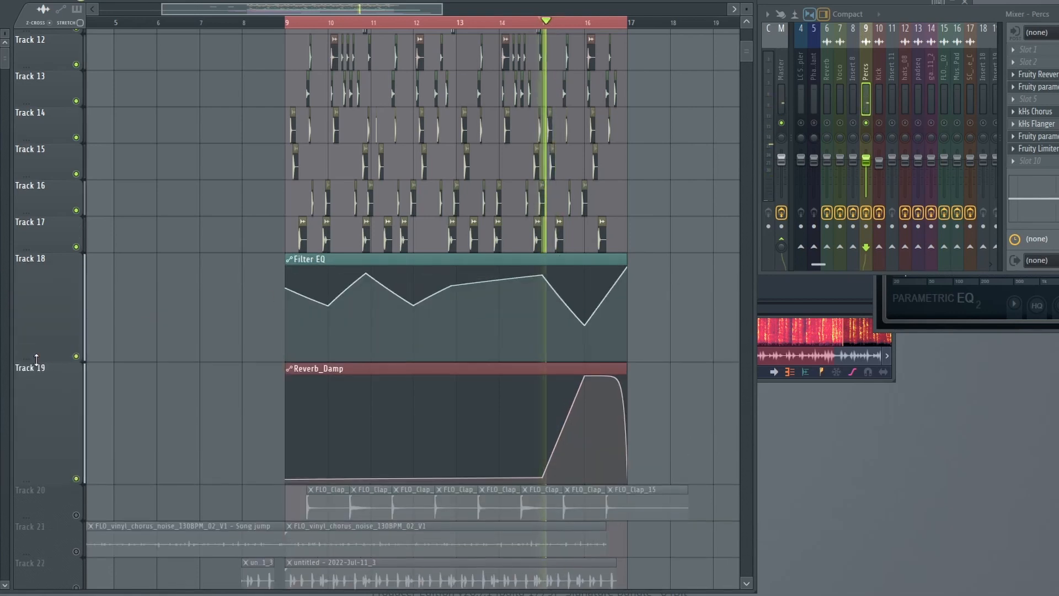
Open the Percs insert's two parametric EQs, kHs Chorus and Fruity Reeverb 2 to examine their settings, then close them.
click(1043, 137)
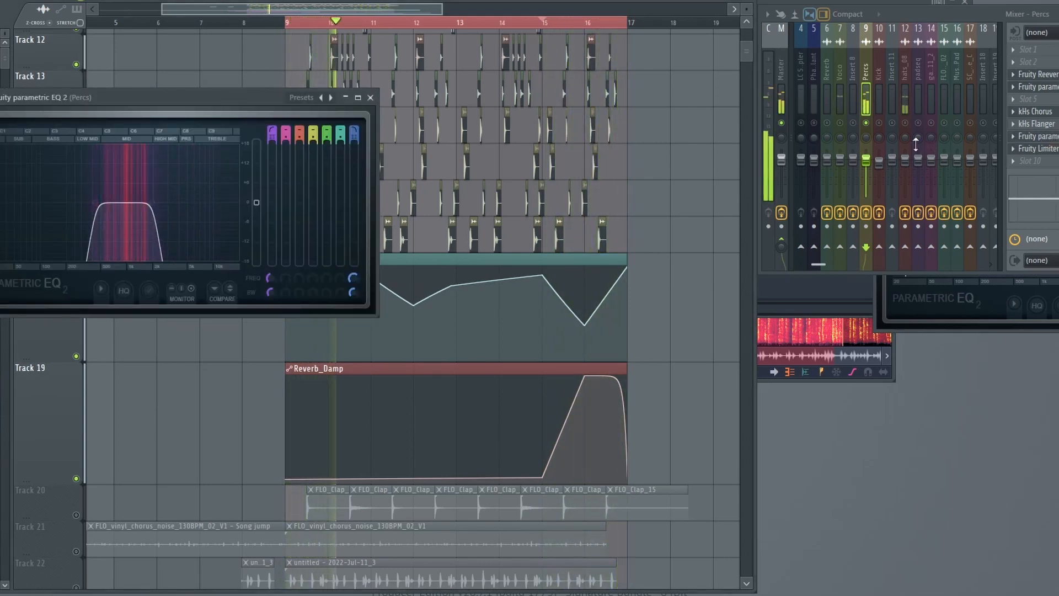
click(1048, 112)
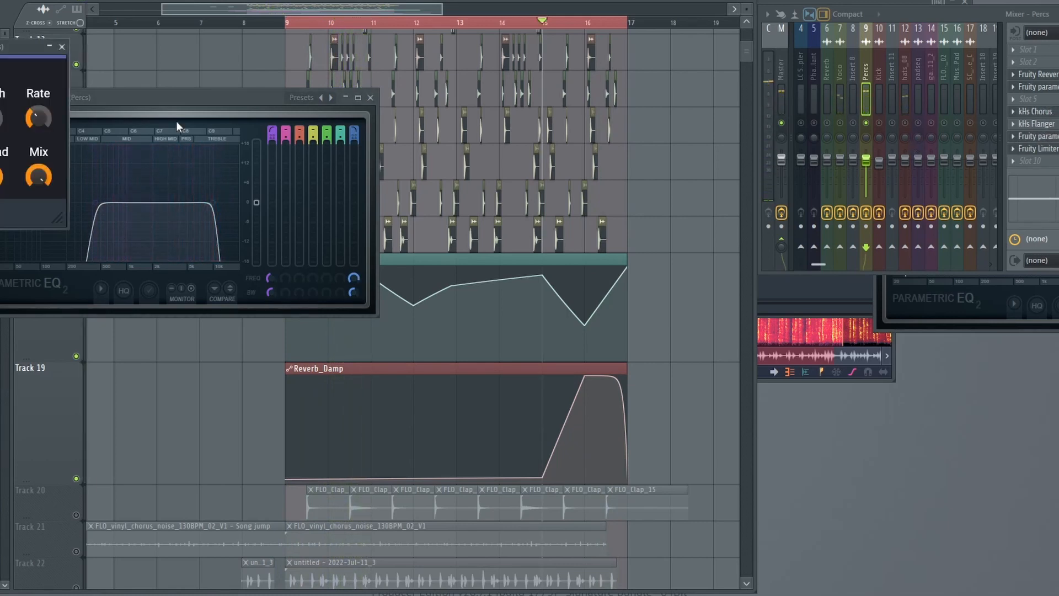
click(1048, 86)
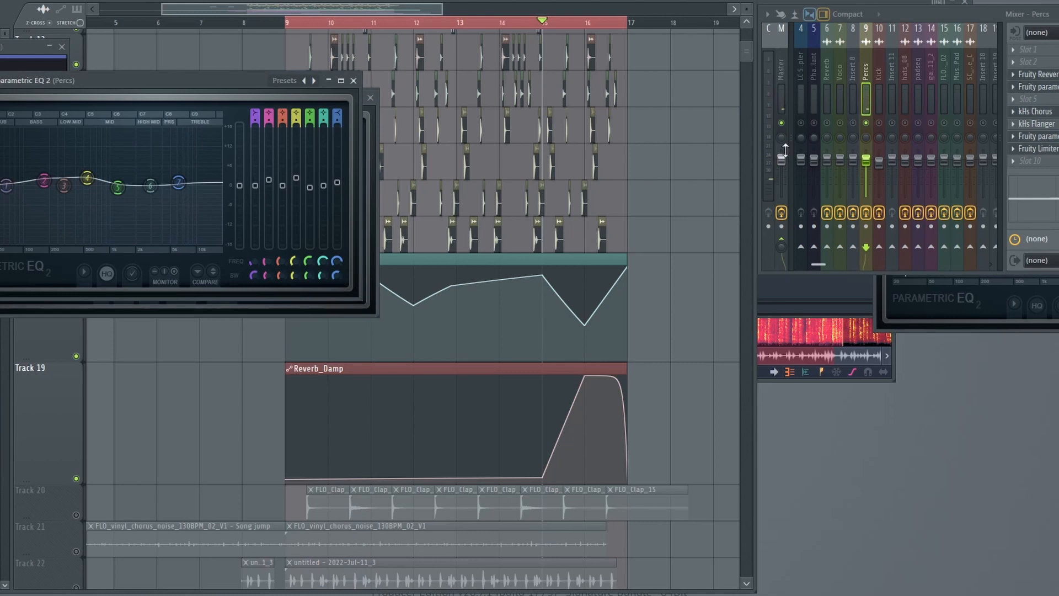
click(1037, 74)
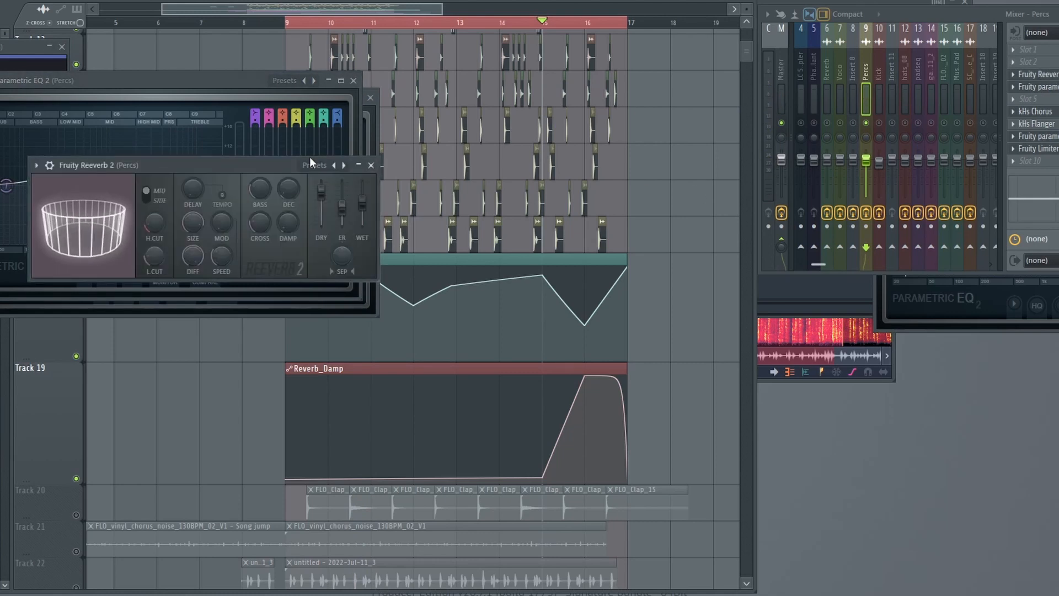
click(422, 7)
Bypass all effects on the Percs insert.
scroll(553, 233, up, 5)
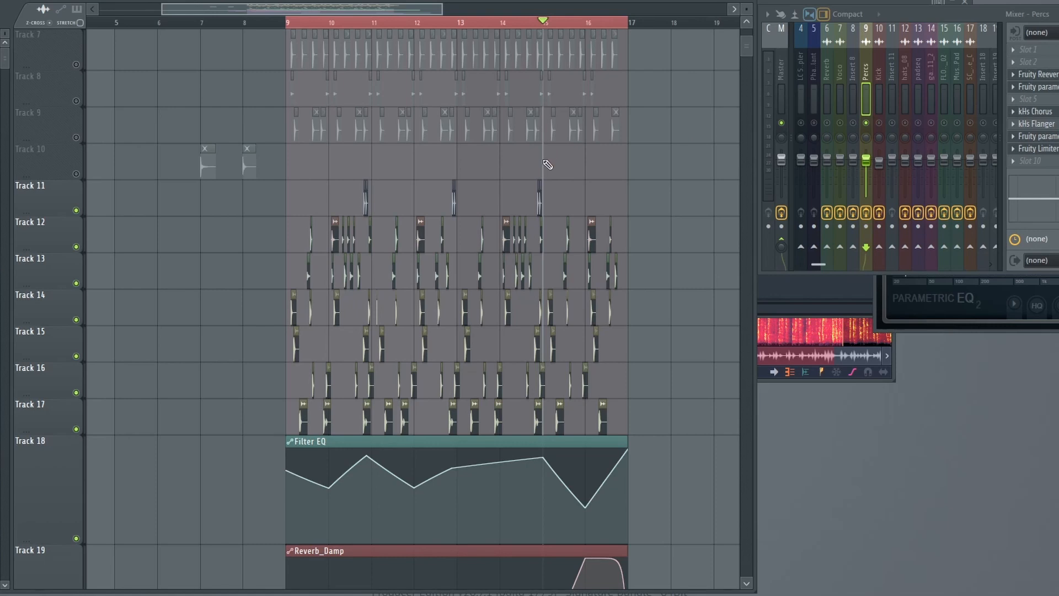
scroll(403, 183, up, 1)
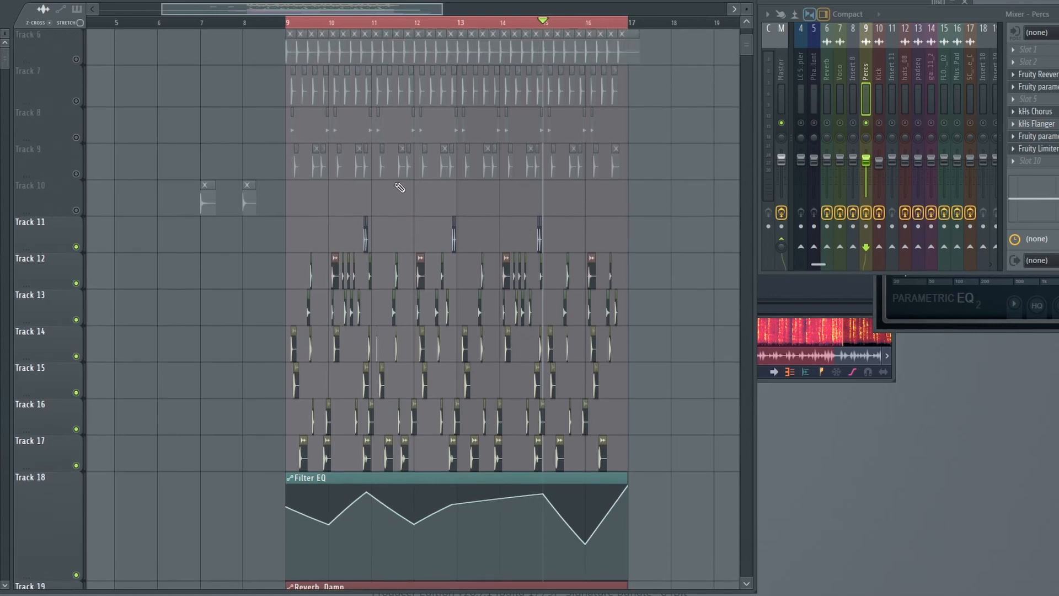
scroll(395, 251, down, 1)
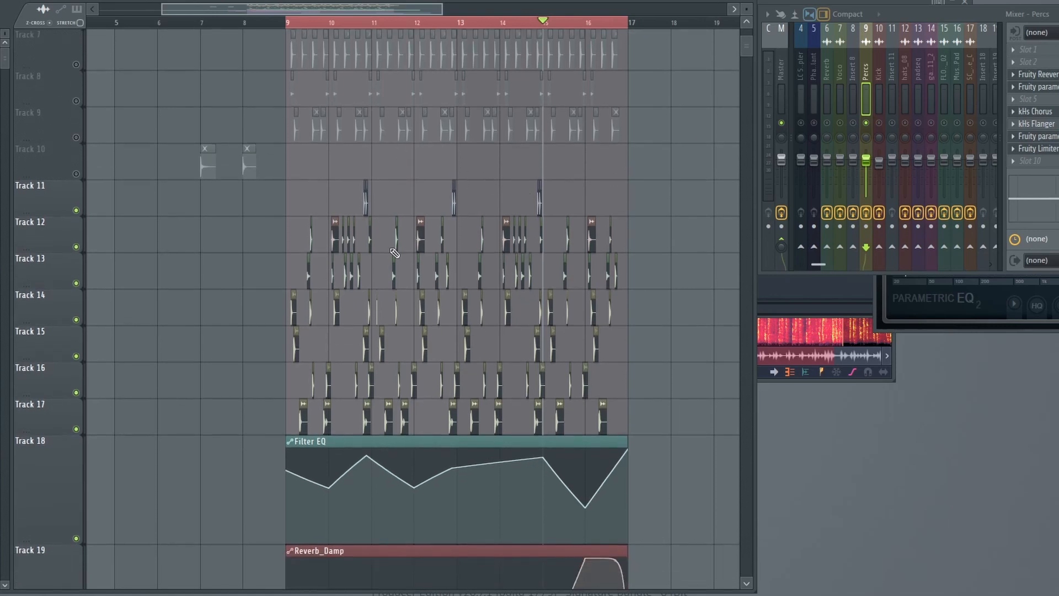
click(869, 215)
Restrict the playlist's loop selection to bar 10.
click(287, 24)
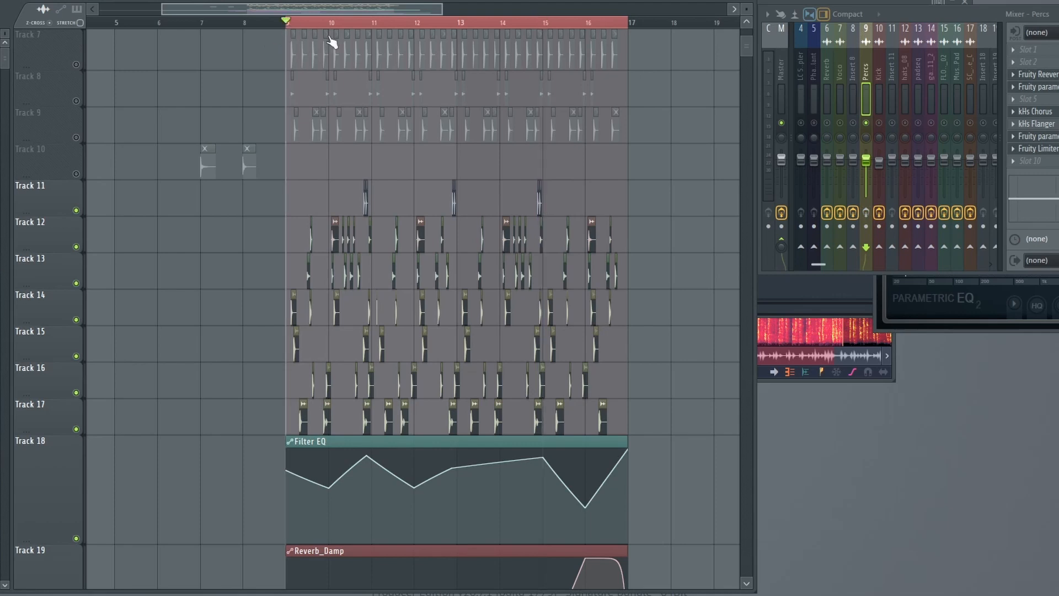
double_click(338, 25)
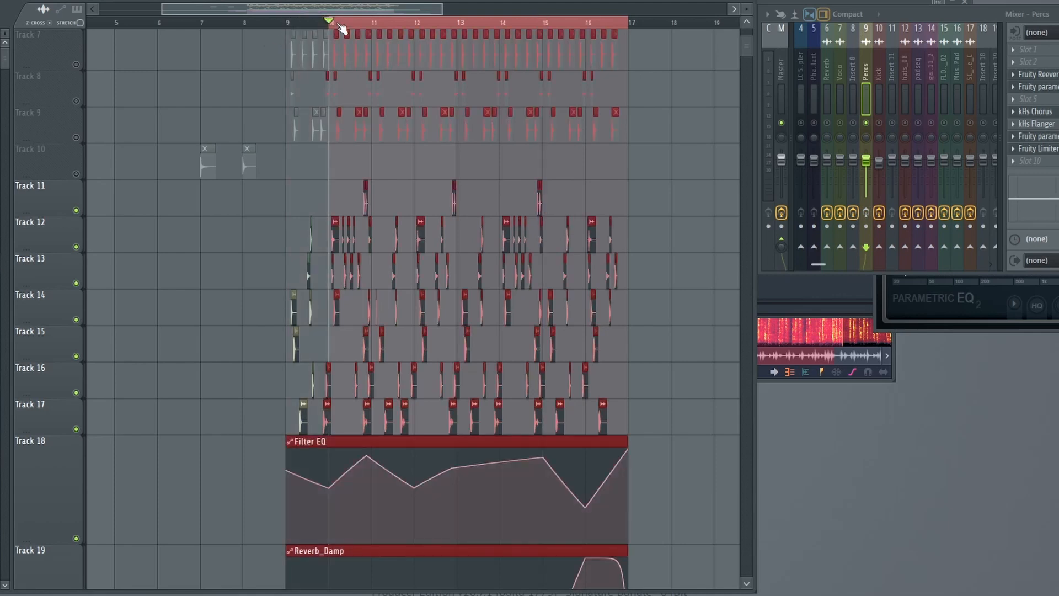
drag(639, 26, 370, 40)
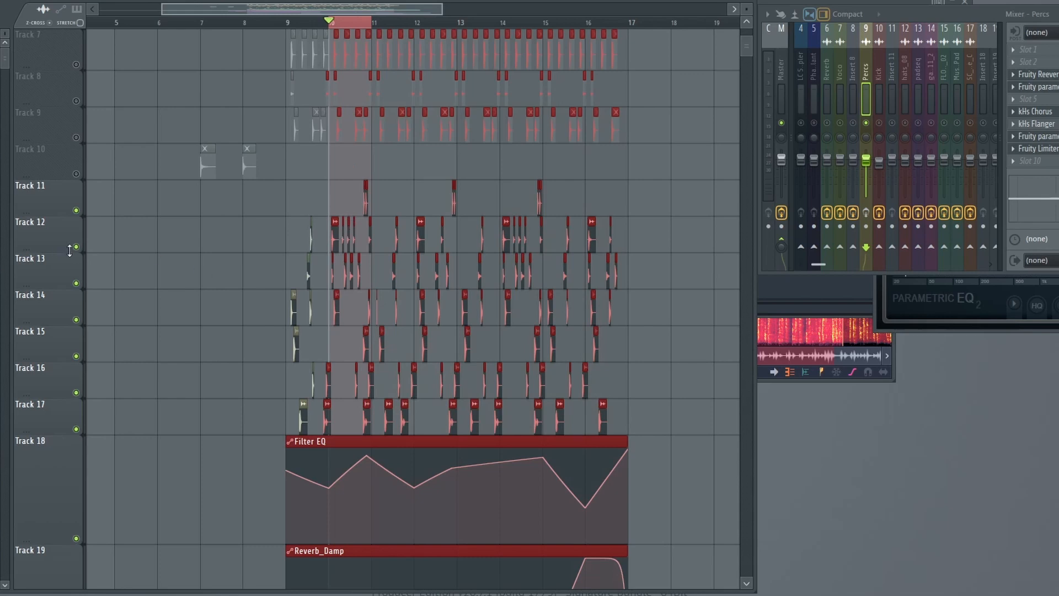
Unsolo the Percs insert and play the selected bar to hear the percussion with the Percs effects bypassed.
right_click(864, 123)
key(space)
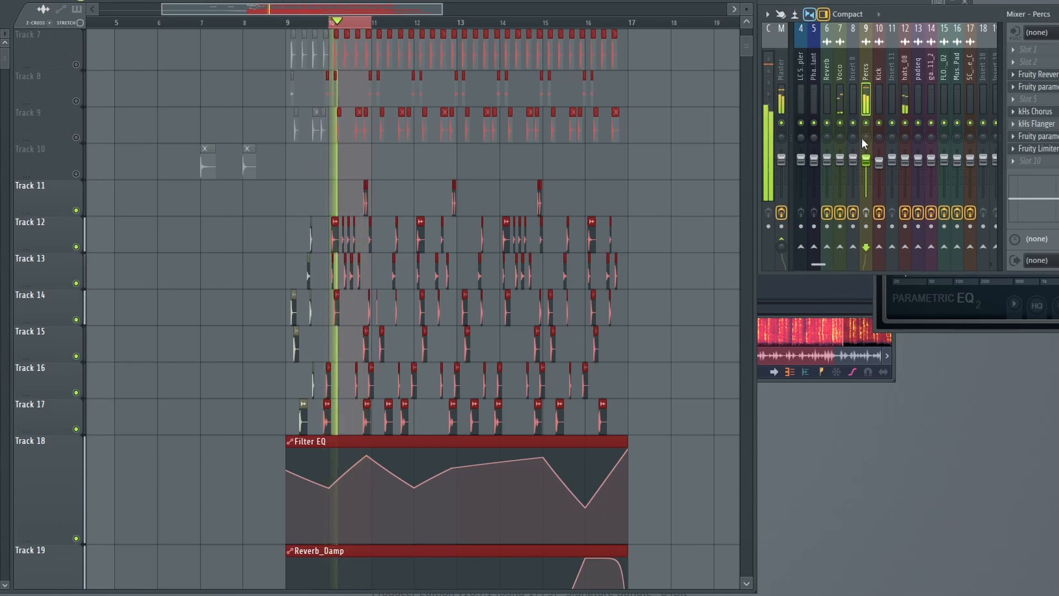
key(space)
Solo the Voco insert and compare its sound with its effects bypassed and enabled, leaving them enabled.
click(842, 104)
click(841, 213)
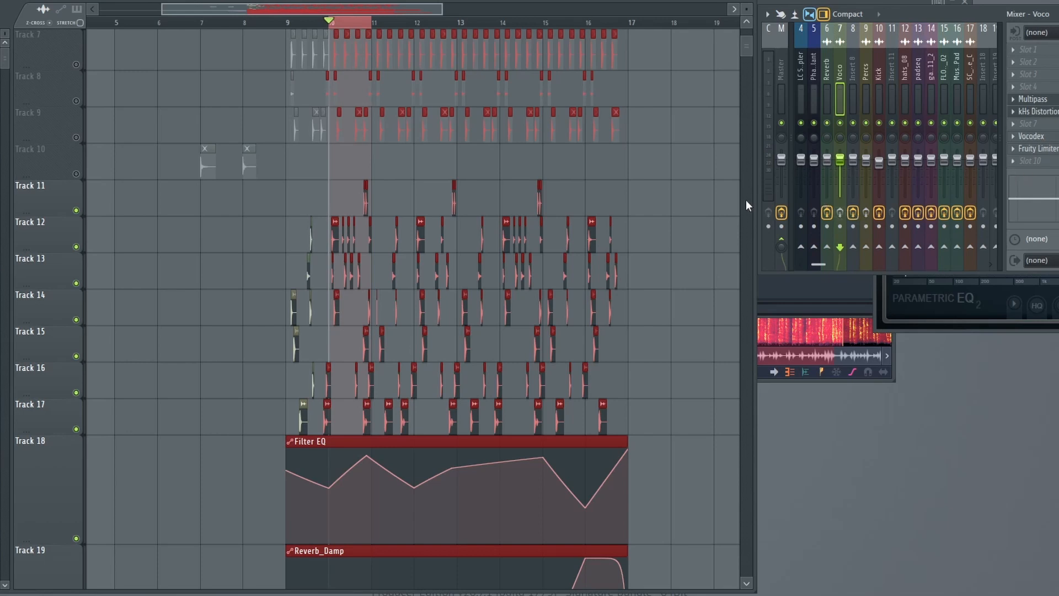
right_click(848, 127)
key(space)
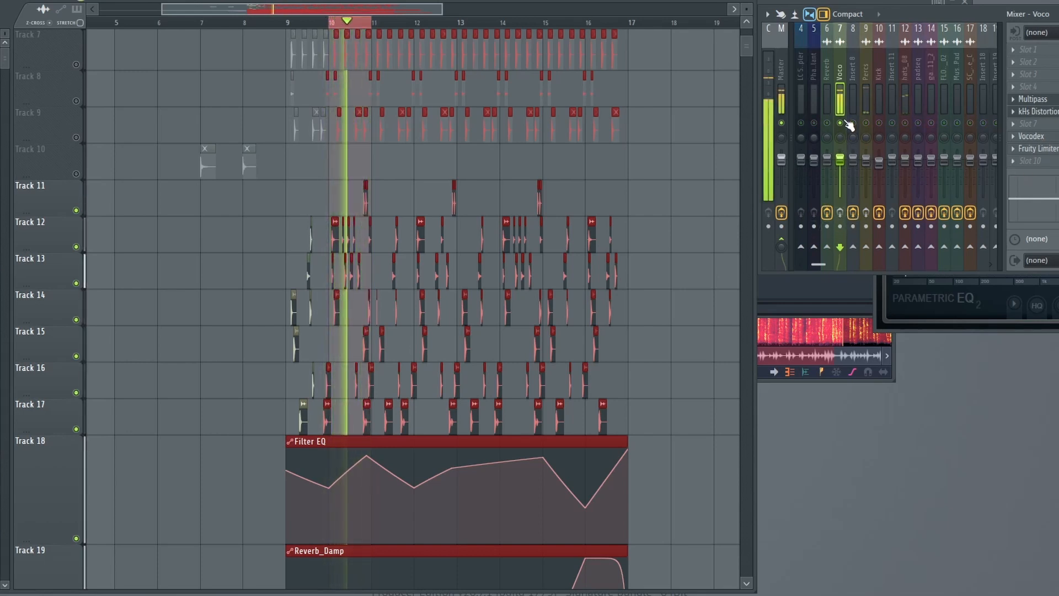
key(space)
click(841, 216)
key(space)
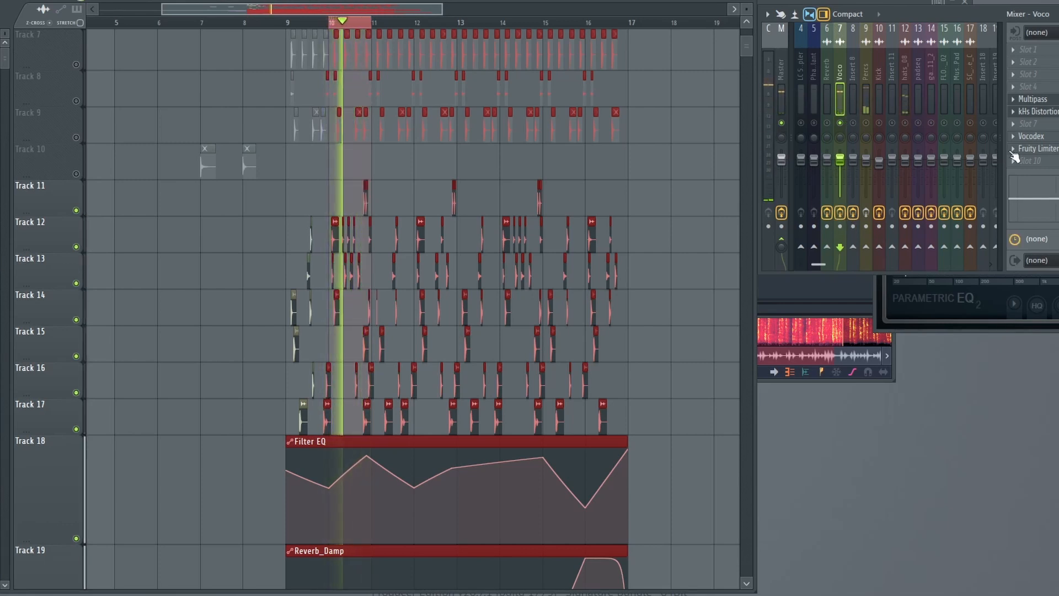
key(space)
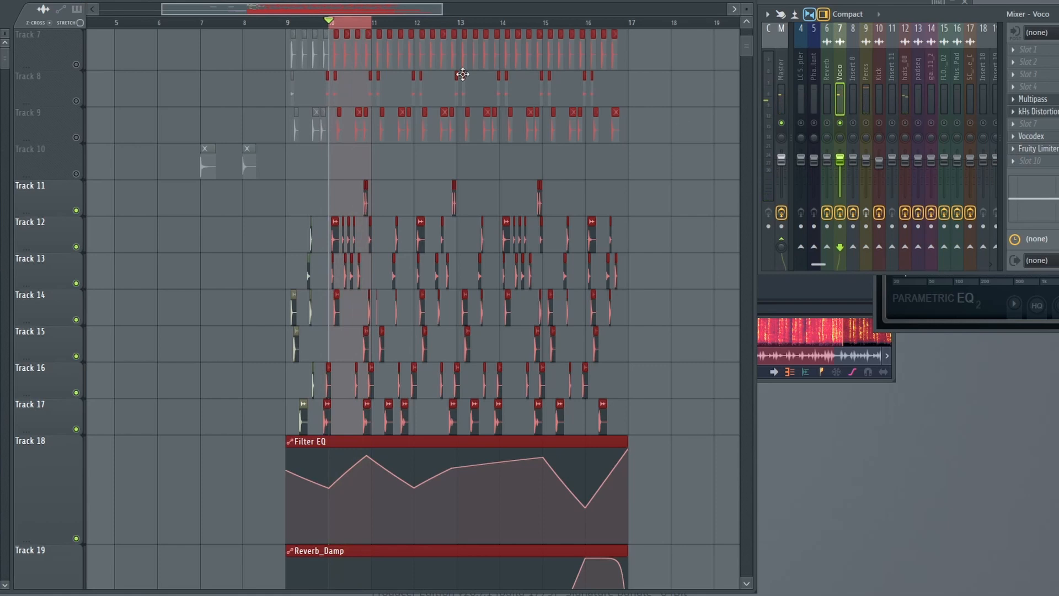
scroll(346, 28, up, 3)
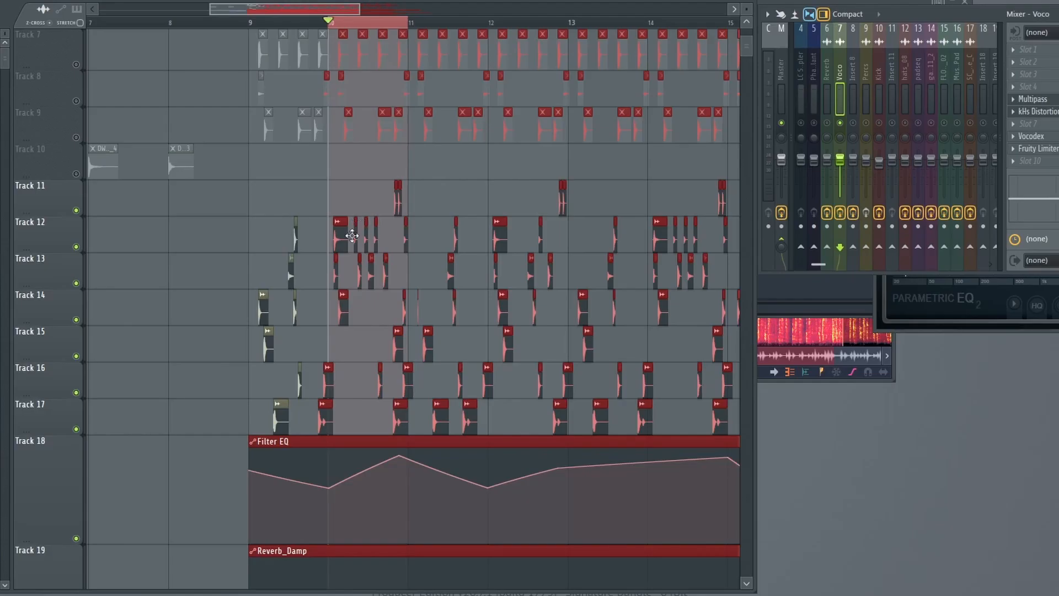
Deselect the playlist clips and open the Multipass effect on the Voco insert to examine its chorus, flanger, stereo and limiter modules.
click(380, 199)
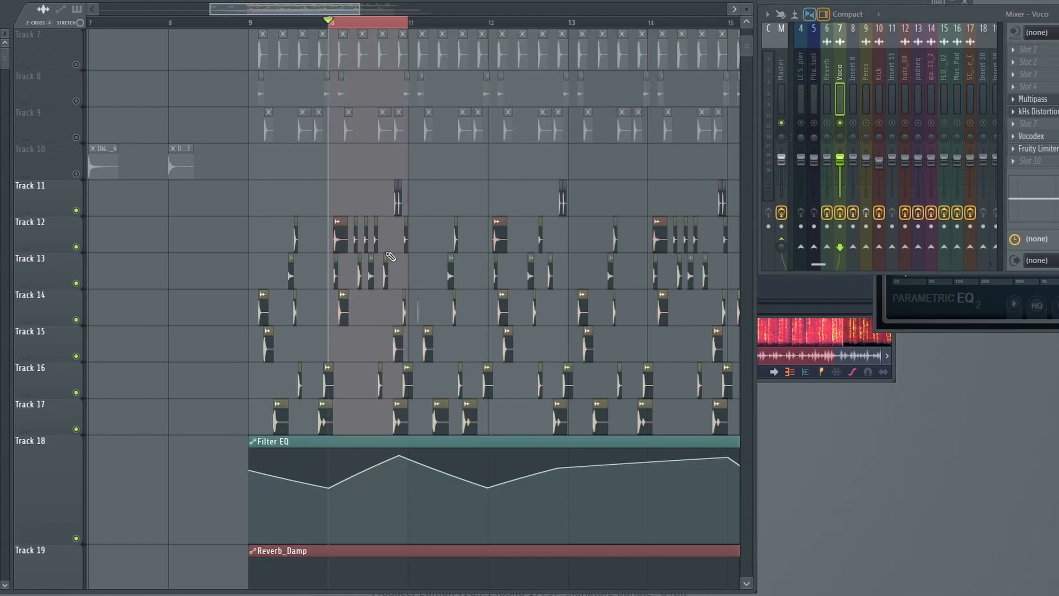
click(1032, 99)
drag(566, 2, 235, 61)
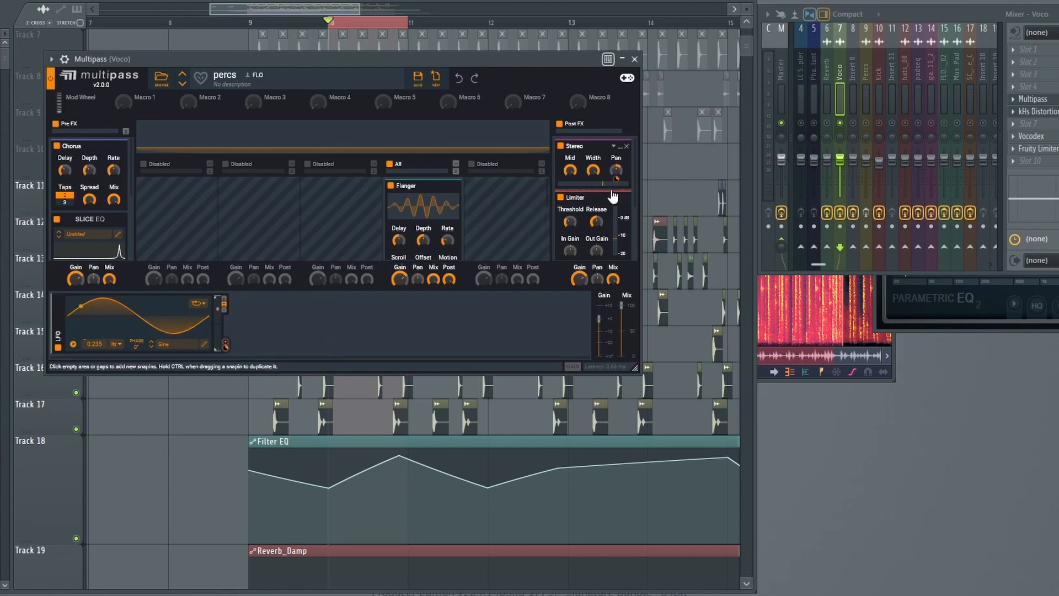
Stop playback and place the playhead at bar 7, where the muted rim clips on Track 10 begin.
drag(353, 10, 333, 15)
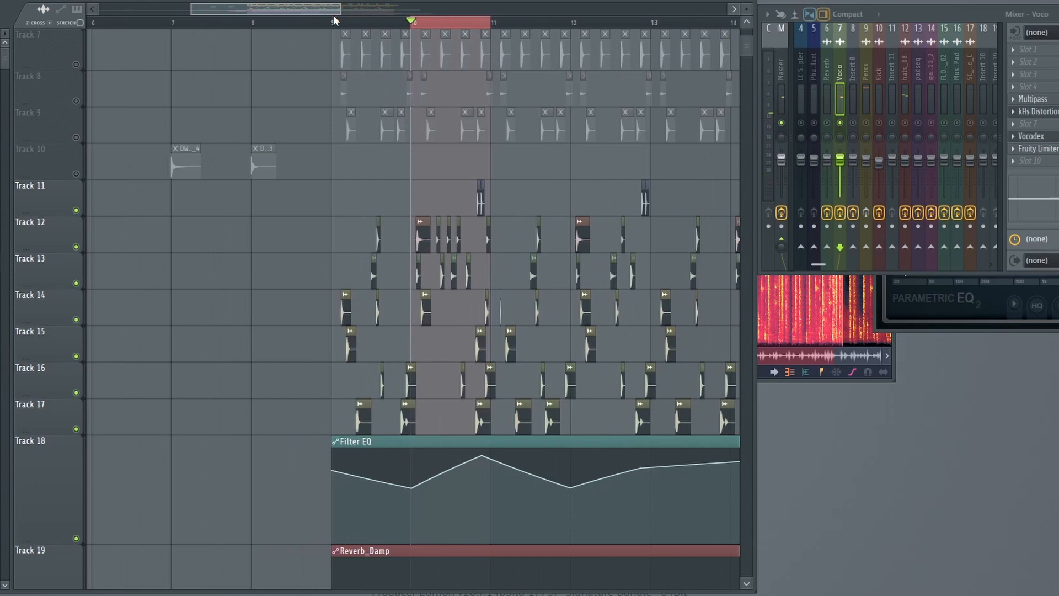
scroll(333, 21, down, 4)
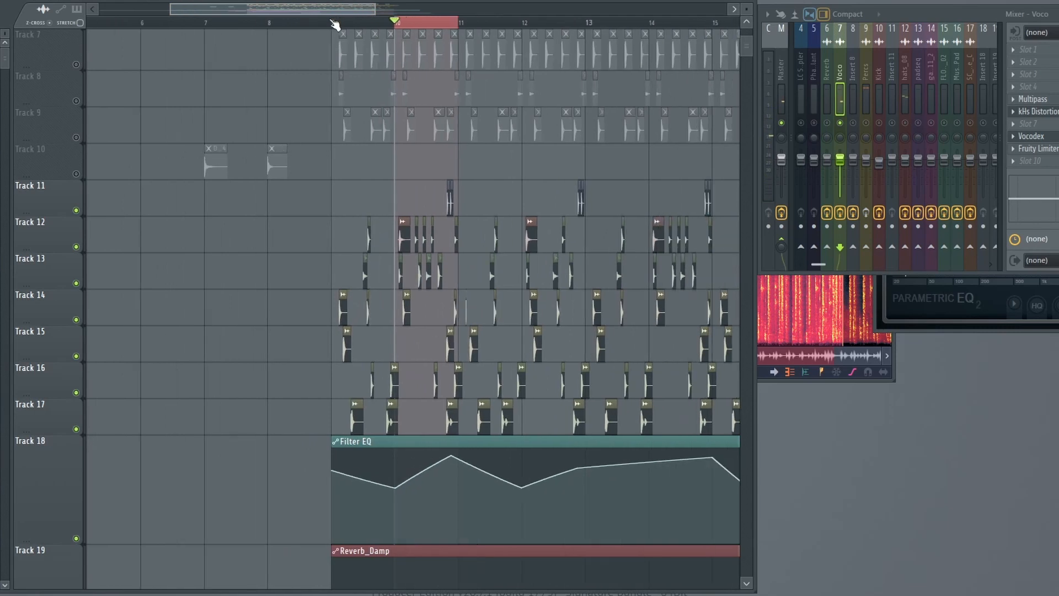
key(space)
scroll(280, 124, up, 1)
click(246, 22)
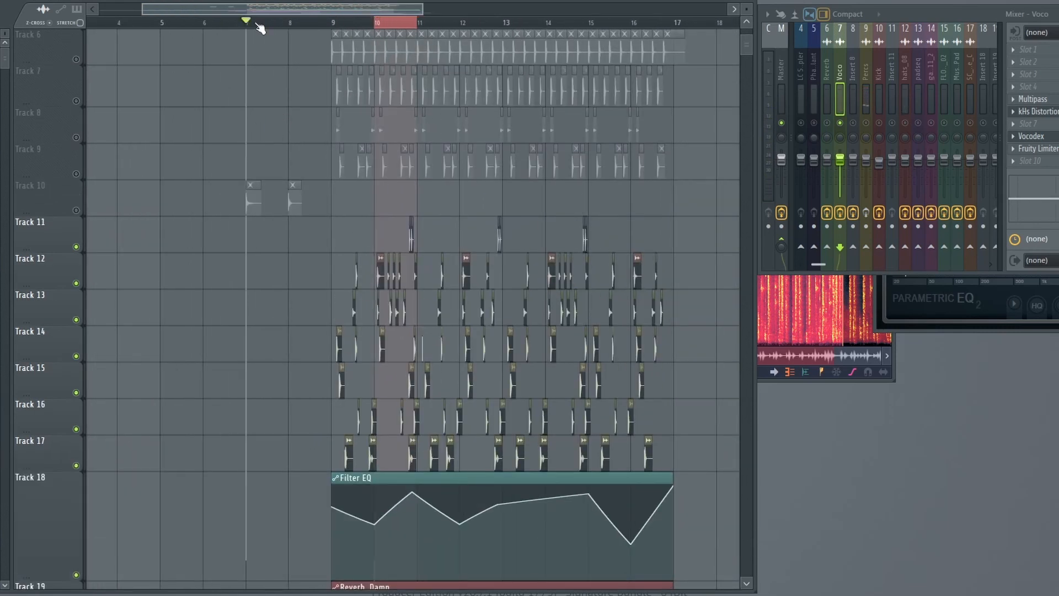
Open the DW2_Rim_4 sample's channel settings and audition the sample repeatedly through the Master.
double_click(251, 205)
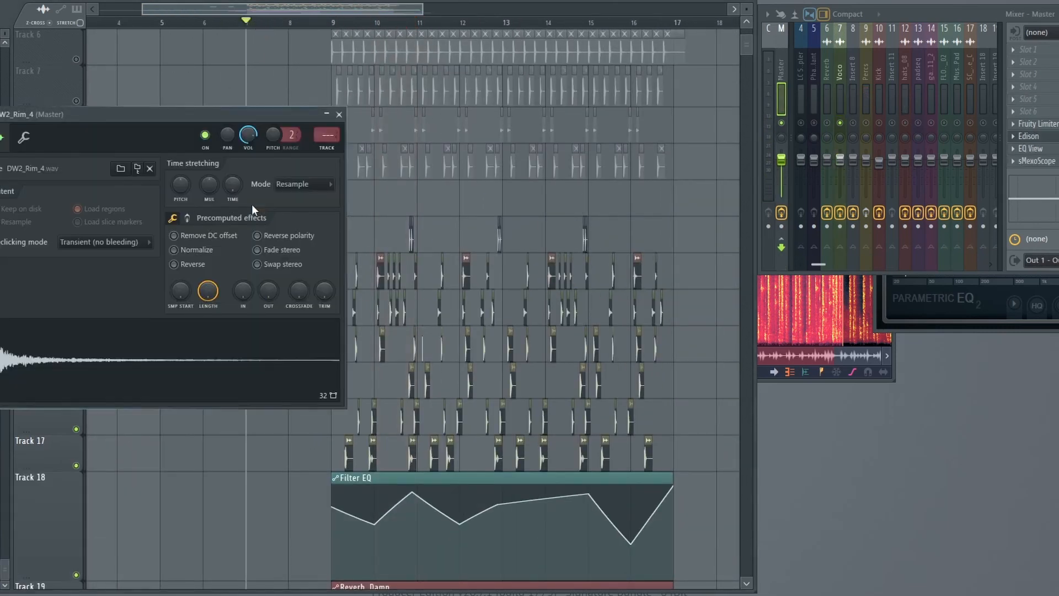
click(115, 364)
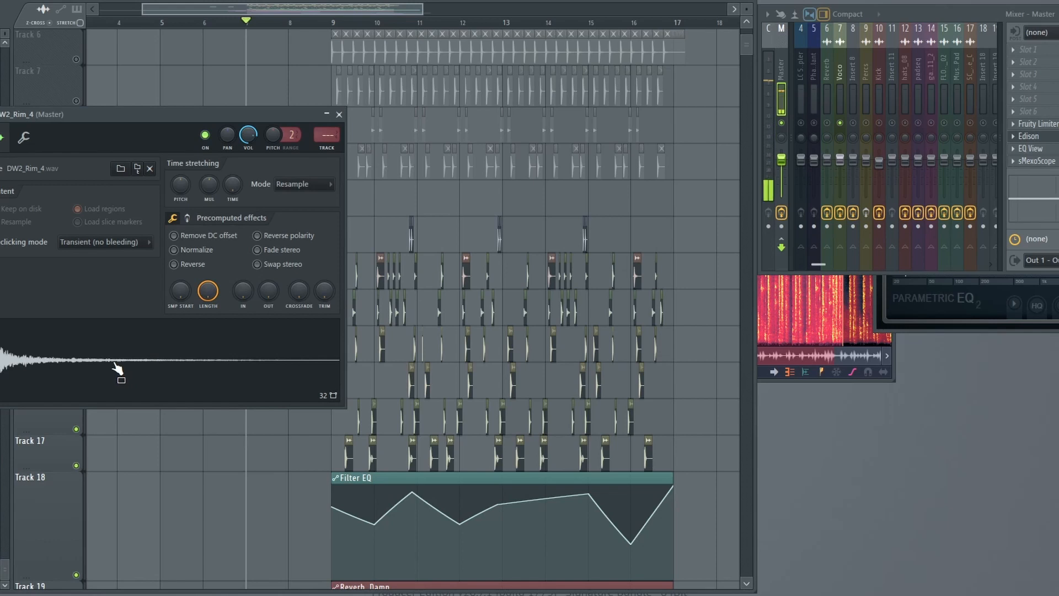
click(114, 363)
click(115, 364)
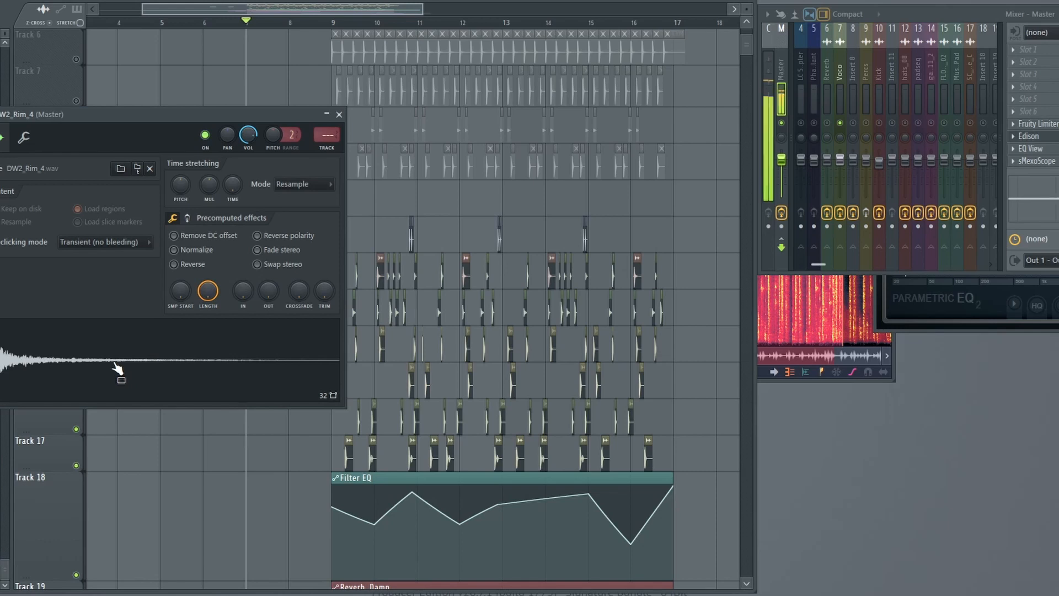
click(115, 364)
Route DW2_Rim_4 to mixer insert 7 (Voco) and audition it repeatedly through that insert's effects.
drag(210, 118, 221, 287)
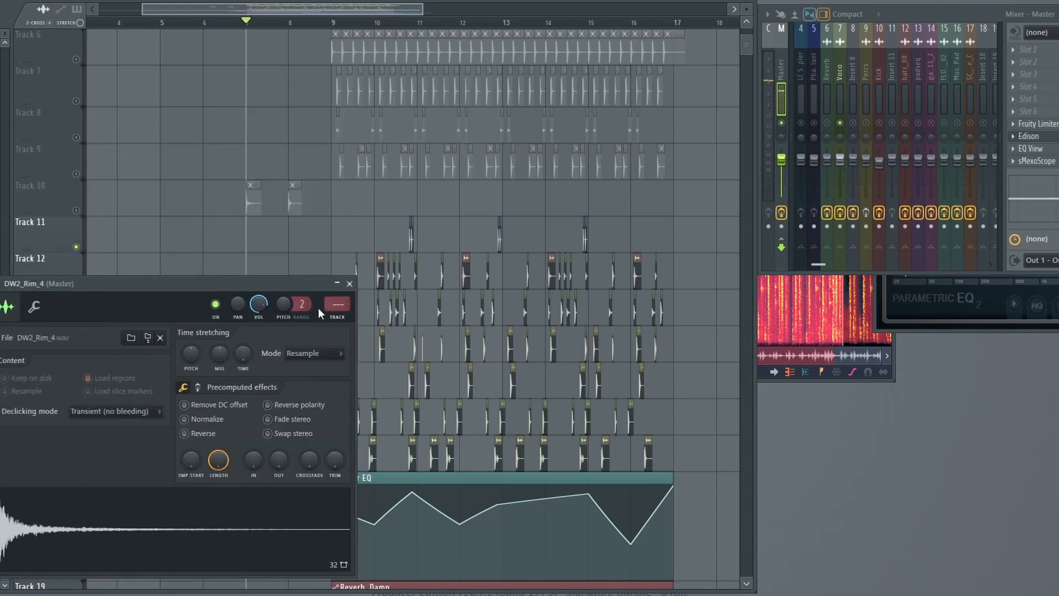
scroll(335, 307, up, 7)
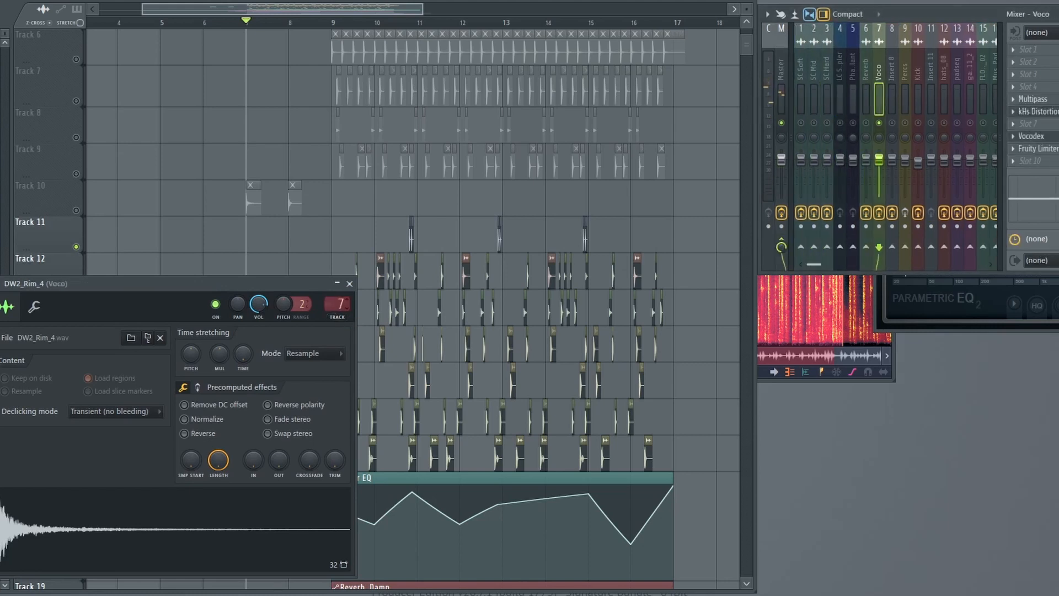
click(68, 534)
click(68, 533)
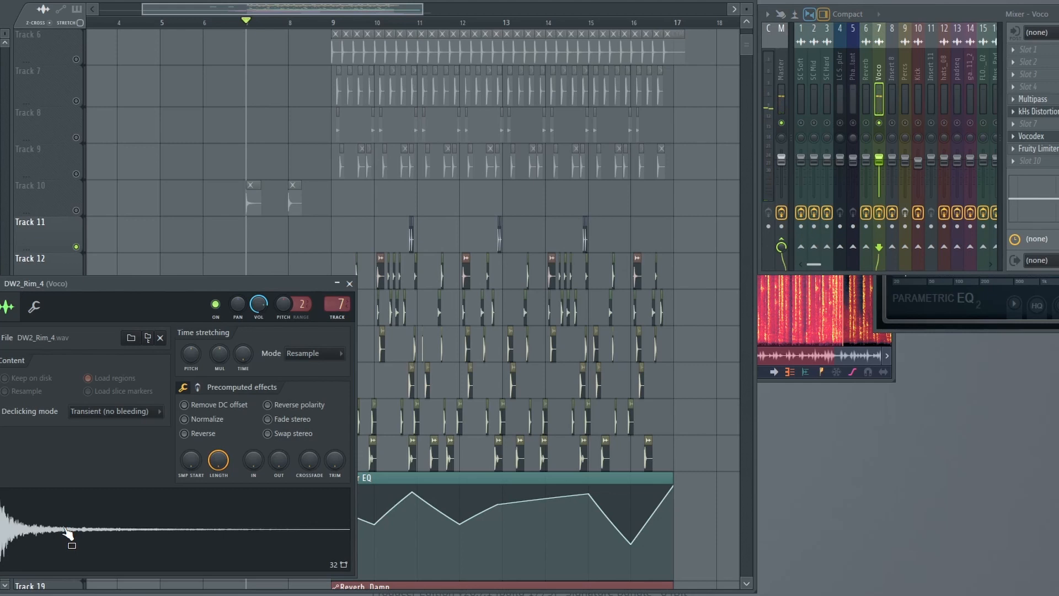
click(68, 533)
click(68, 534)
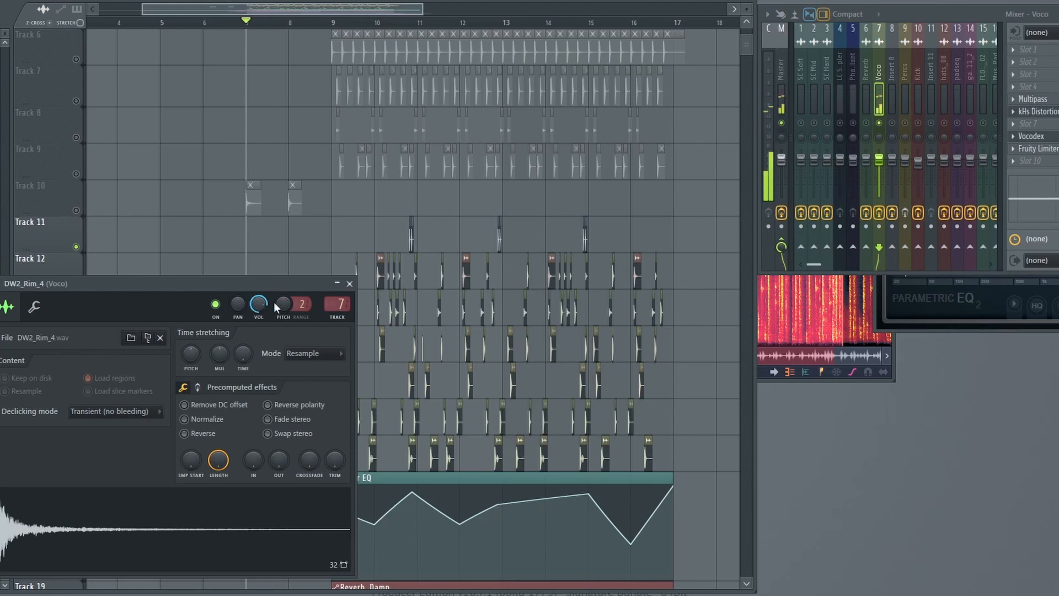
Unsolo the Voco insert and step DW2_Rim_4's routing through inserts 8 and 9 to insert 12 (hats_08).
scroll(340, 304, up, 1)
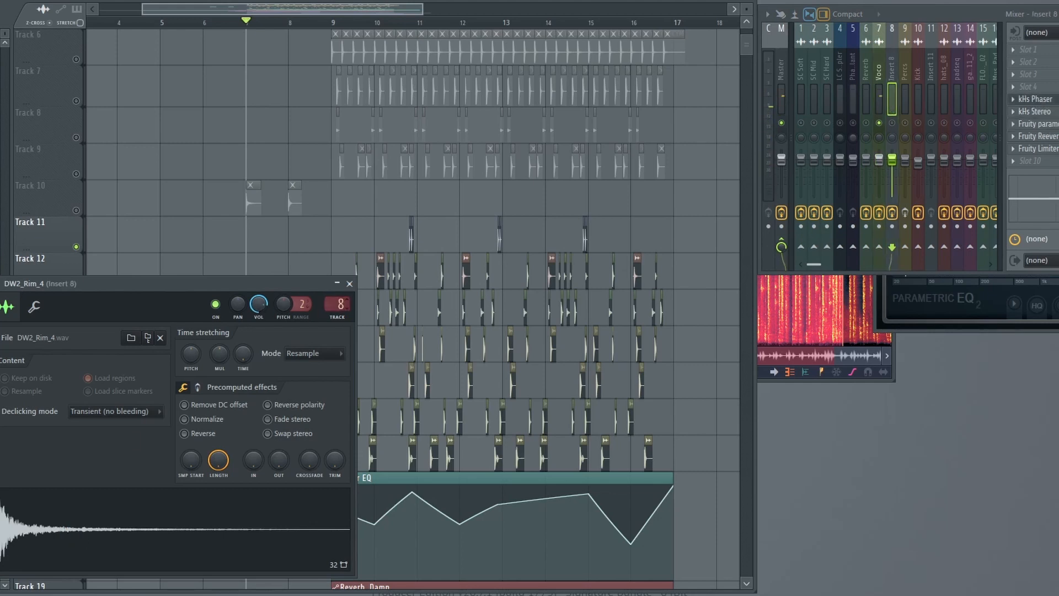
click(905, 128)
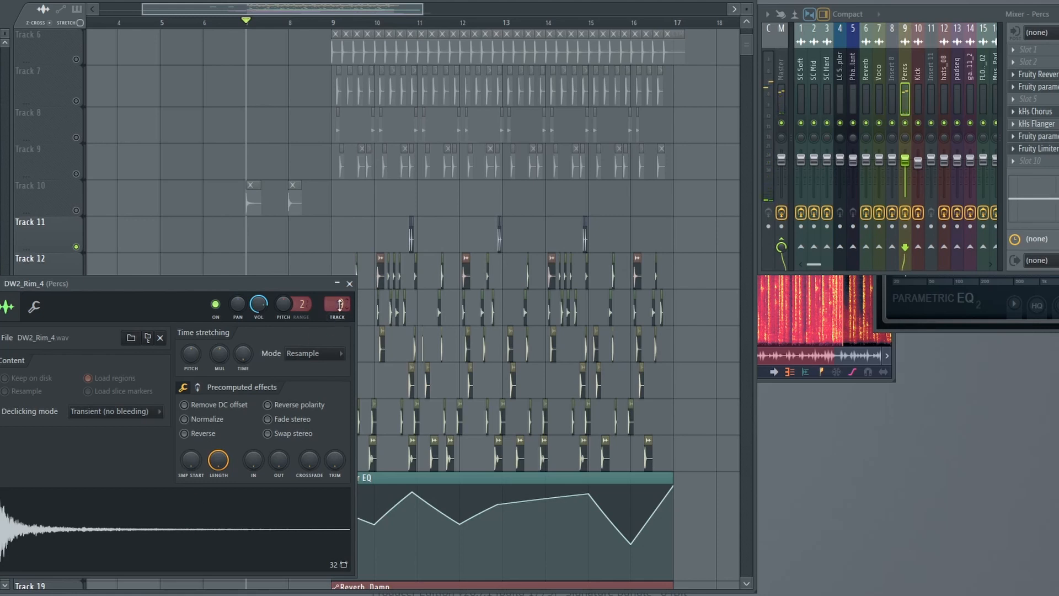
drag(340, 304, 340, 285)
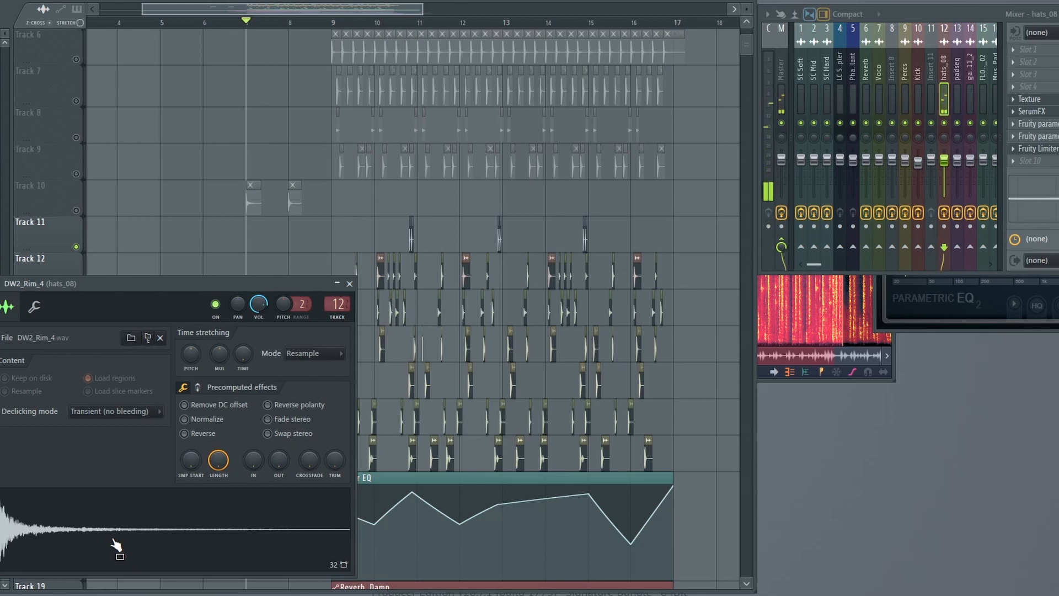
Open the DW2_Rim_3 sample from Track 10, audition it through the Percs insert and close its channel window.
double_click(298, 199)
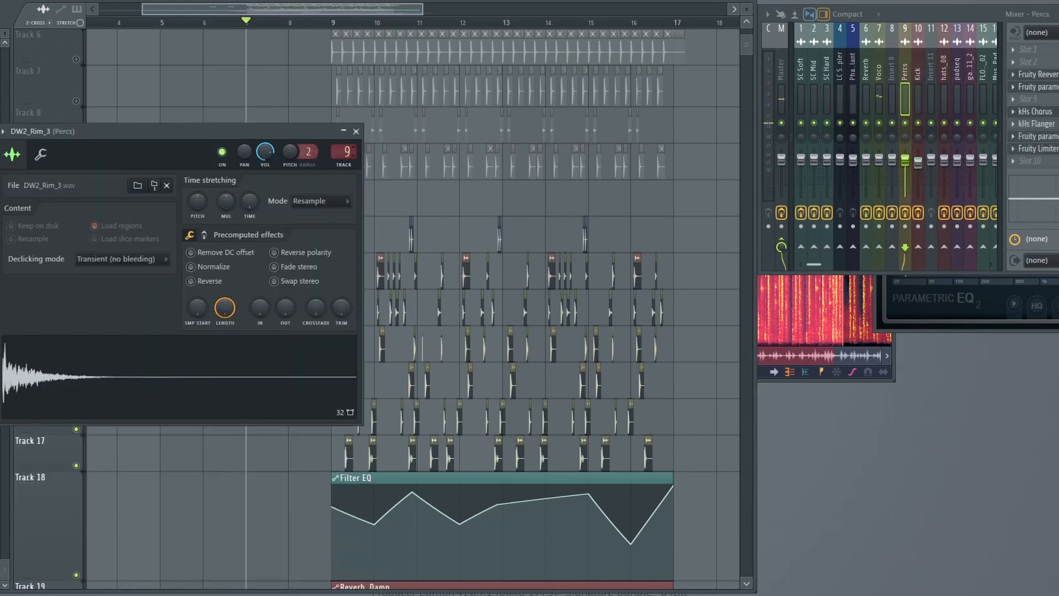
click(128, 351)
click(127, 349)
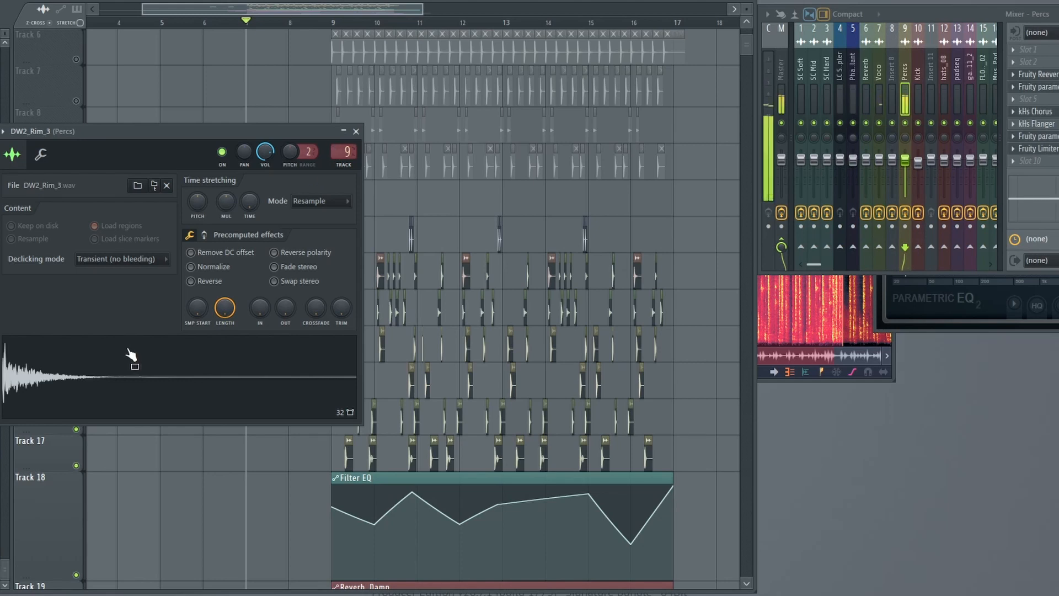
click(128, 349)
click(59, 110)
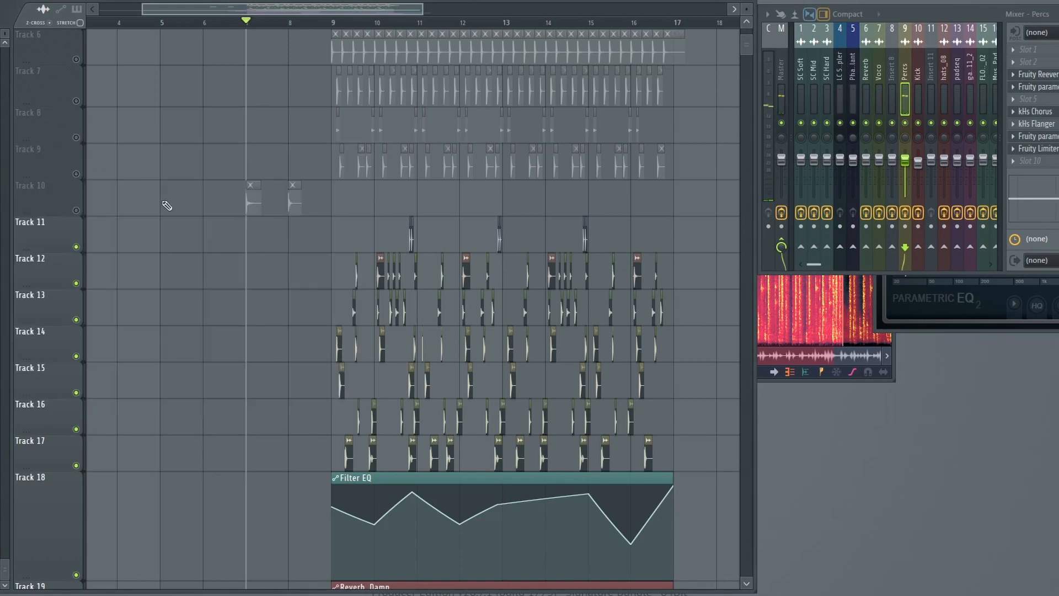
Reposition the playlist window and unmute Tracks 5 to 9.
scroll(343, 241, down, 4)
scroll(343, 240, down, 1)
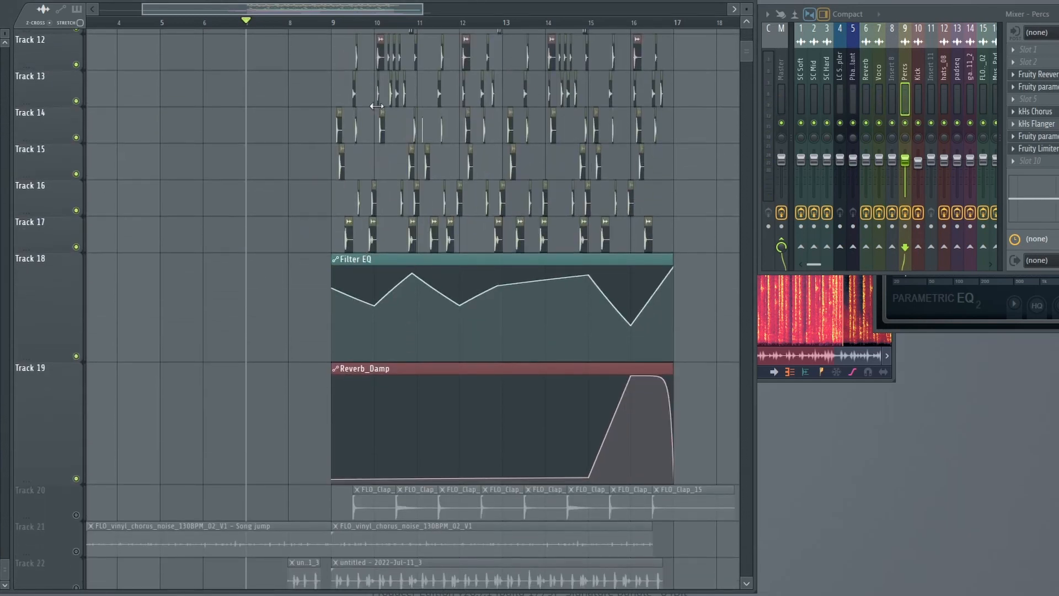
drag(363, 2, 436, 1)
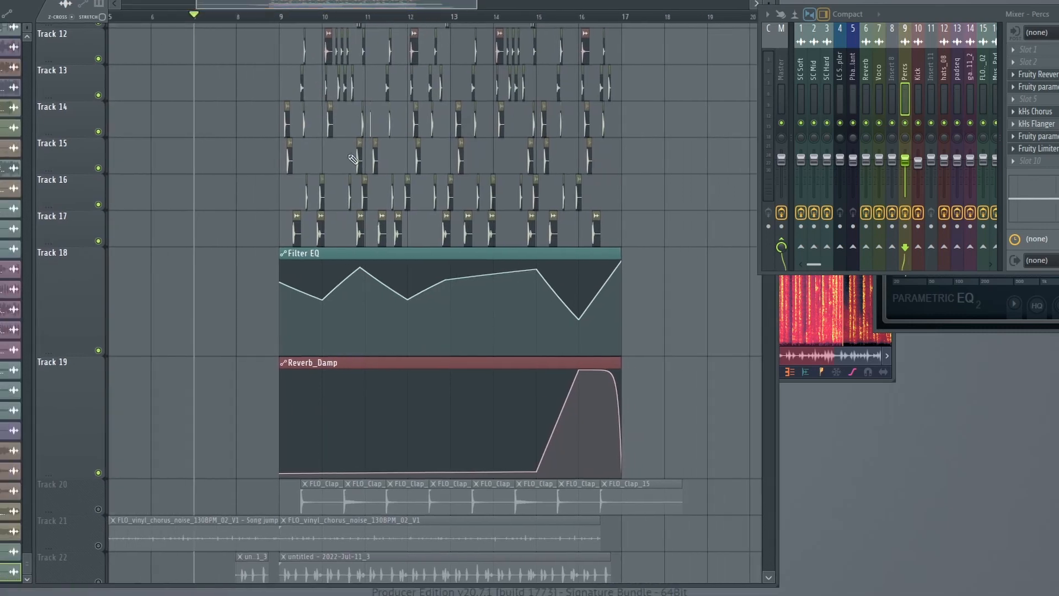
scroll(512, 72, up, 4)
scroll(105, 213, up, 5)
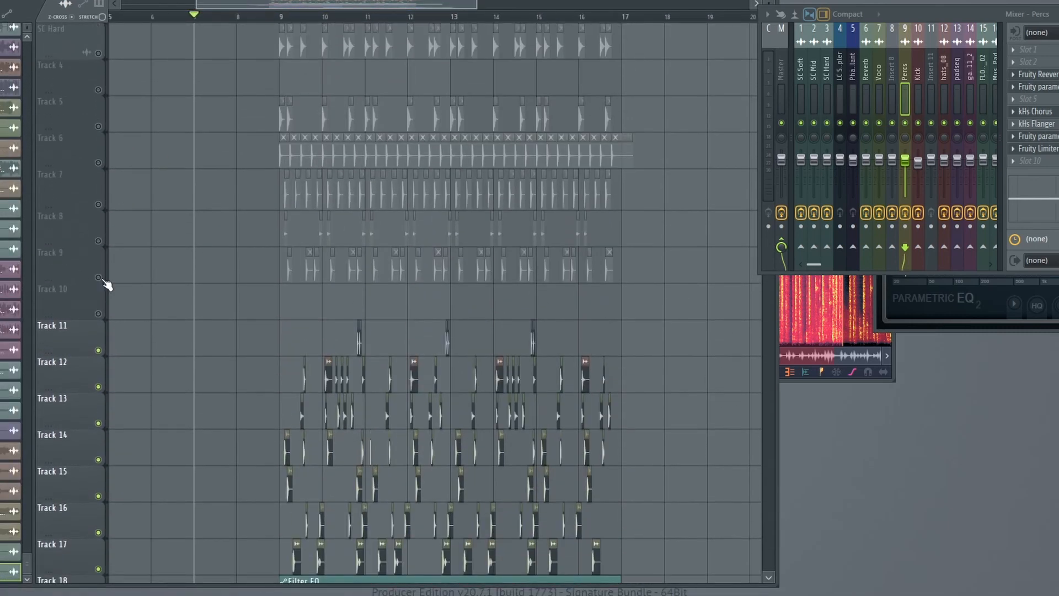
click(98, 276)
click(98, 239)
click(98, 203)
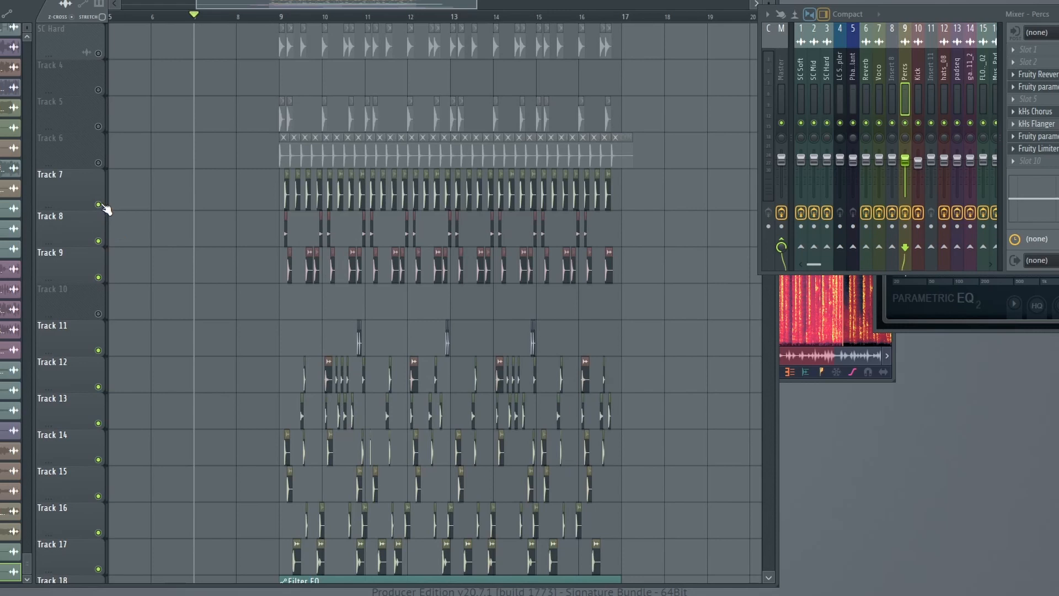
click(98, 163)
click(99, 125)
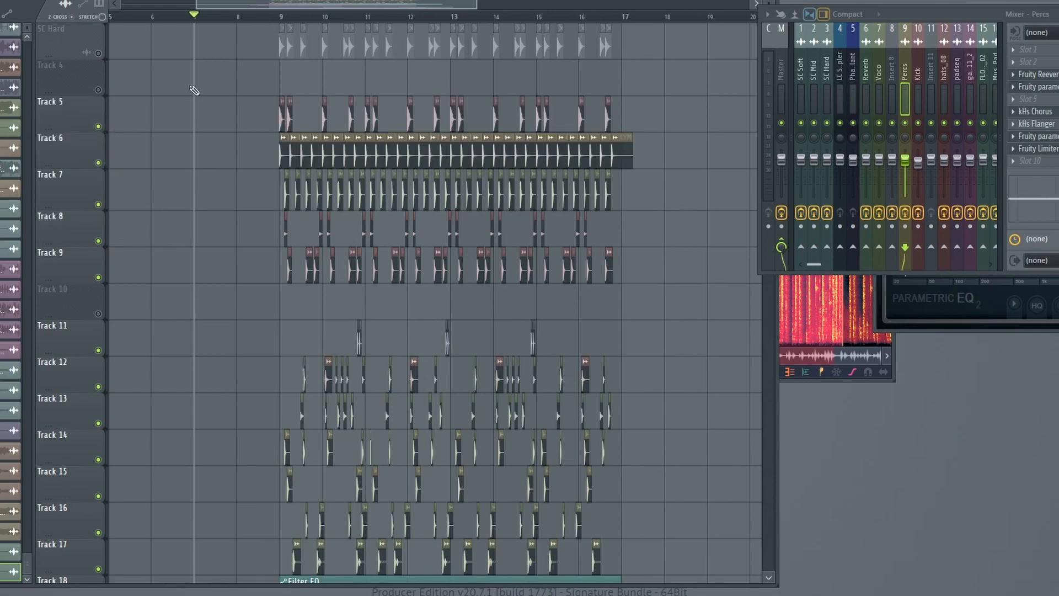
Play the playlist from bar 9 to hear the unmuted drum and percussion tracks together, then stop playback.
scroll(195, 90, up, 2)
click(280, 17)
key(space)
scroll(342, 88, down, 1)
scroll(344, 92, down, 3)
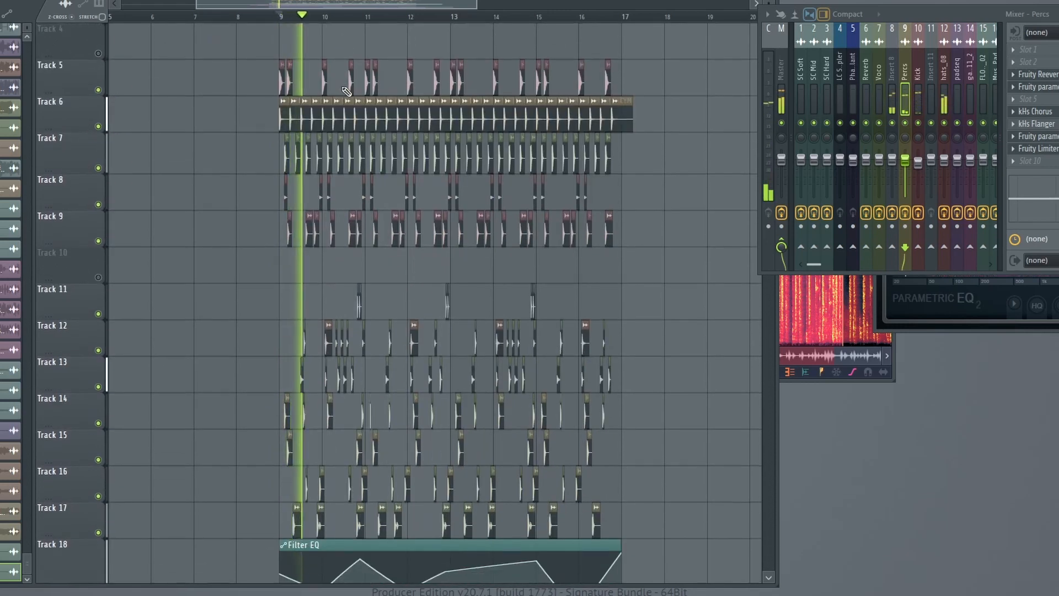
scroll(403, 18, up, 2)
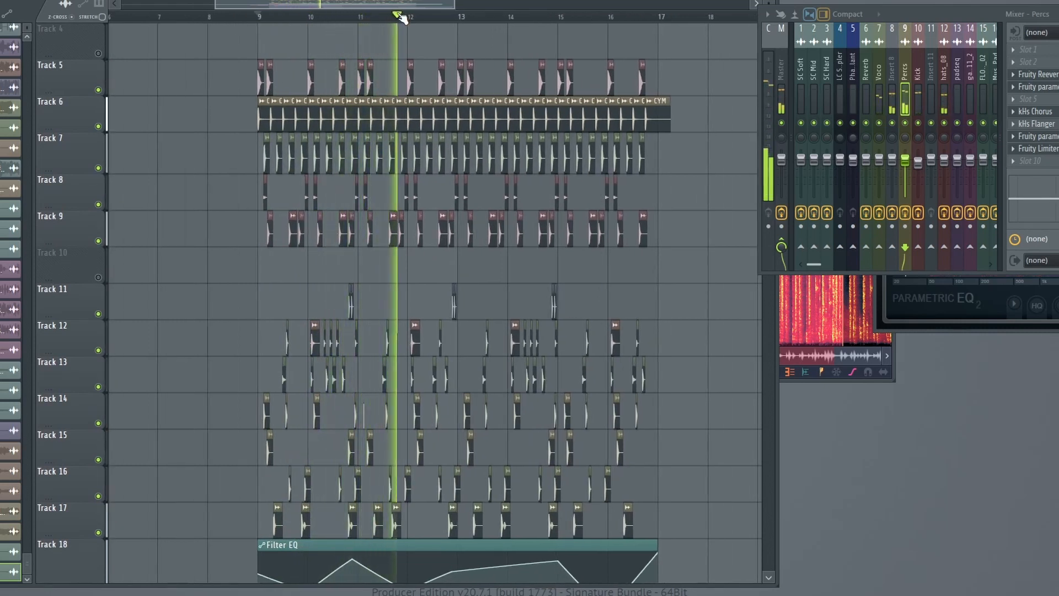
key(space)
Unmute the clap clips on Track 20, check the FLO_Clap_02 channel settings and play the loop with the claps.
scroll(392, 114, down, 12)
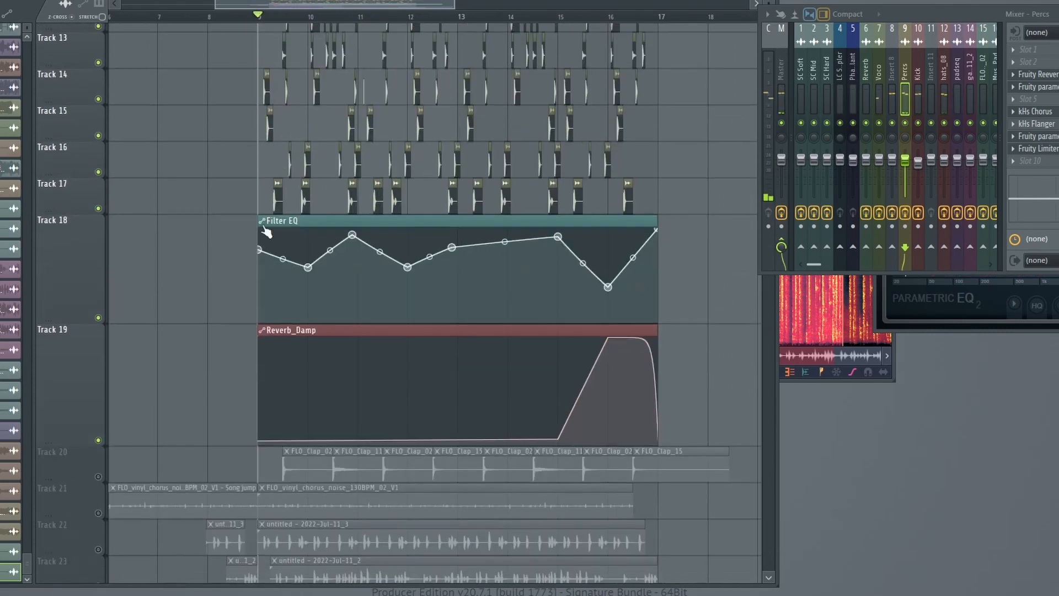
click(98, 363)
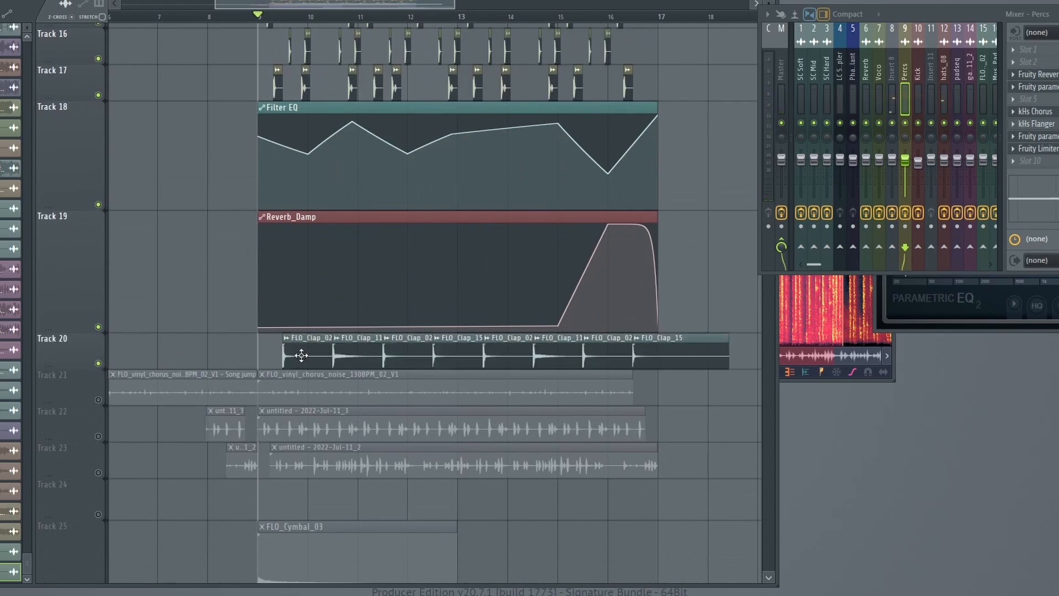
double_click(301, 356)
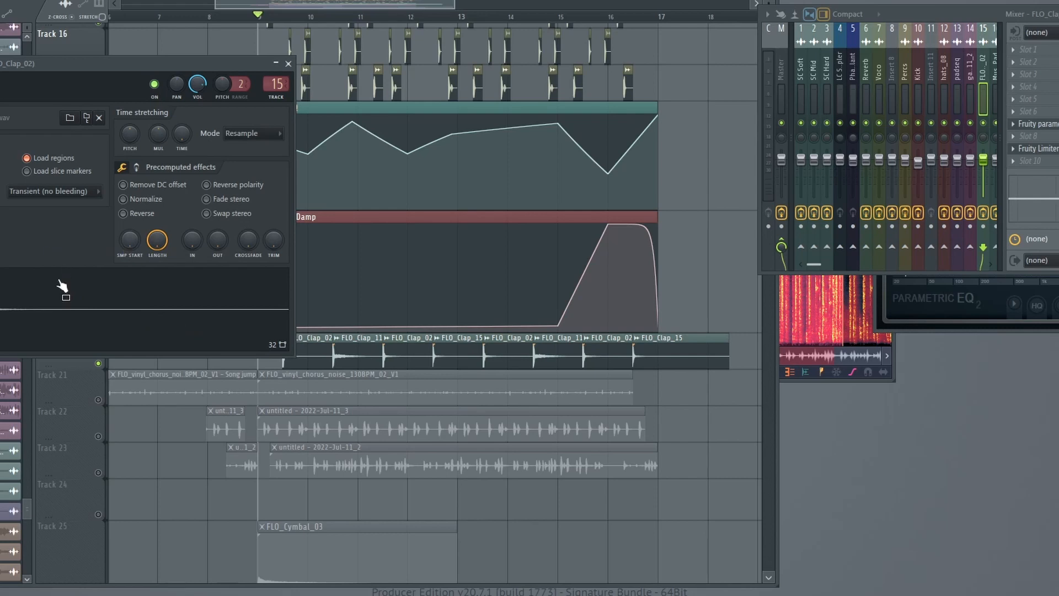
click(23, 394)
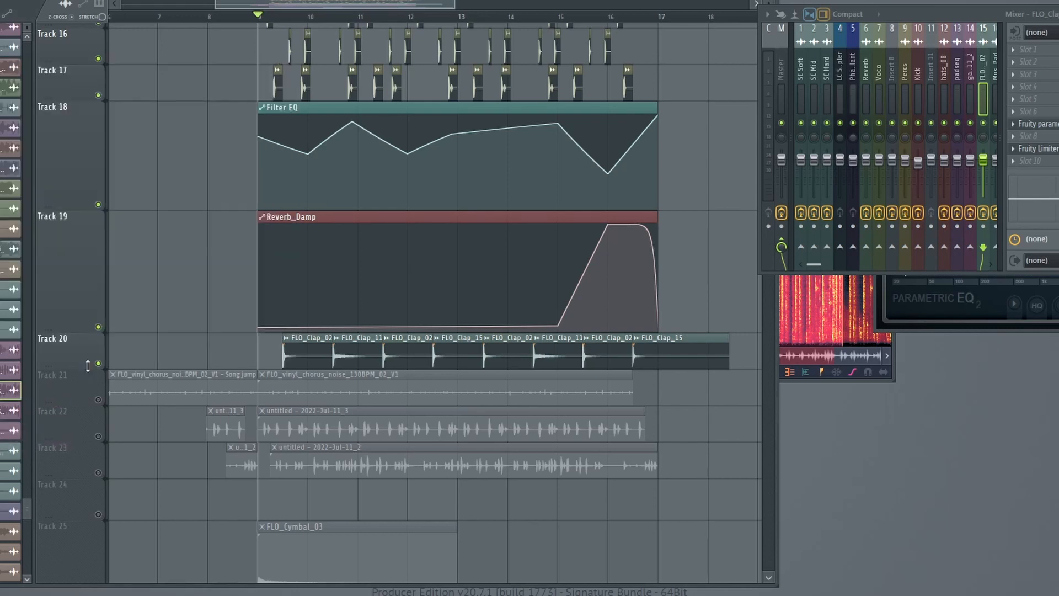
key(space)
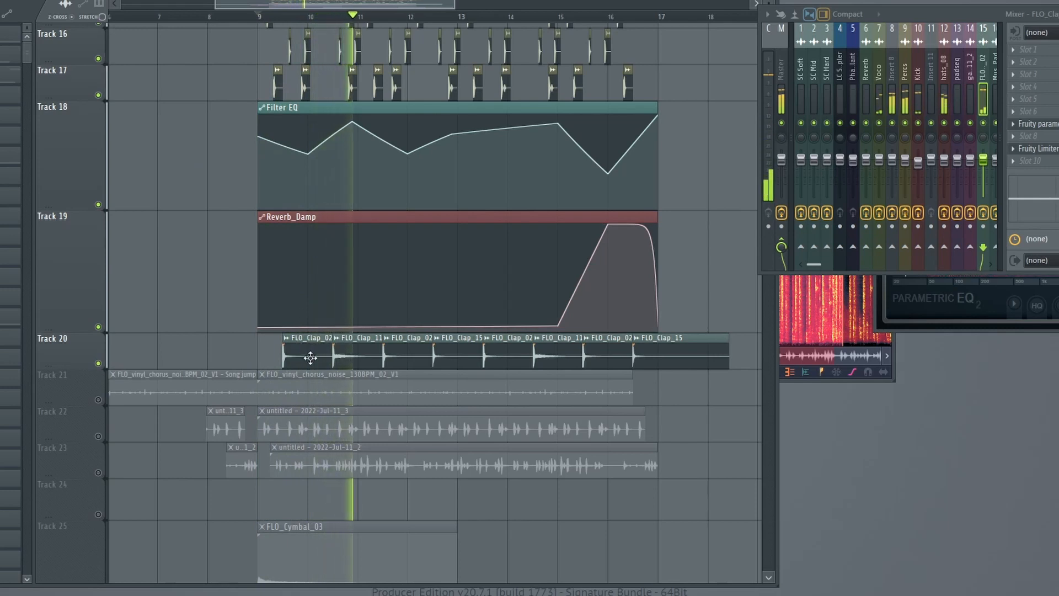
key(space)
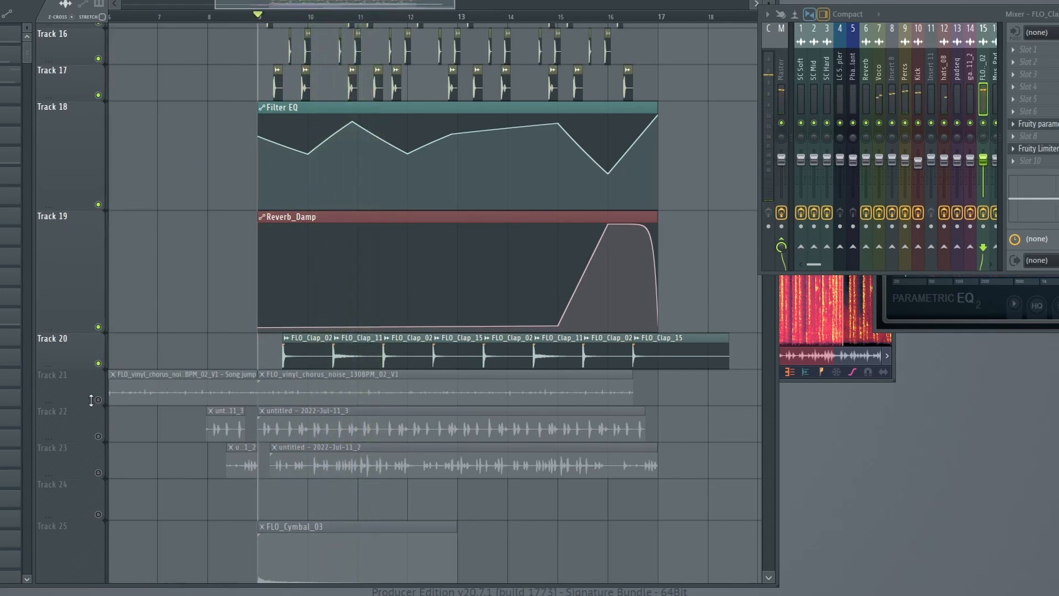
Unmute the vinyl noise on Track 21, check the FLO_vinyl_chorus_noise_130BPM_02_V1 channel settings and play the loop with it.
click(99, 400)
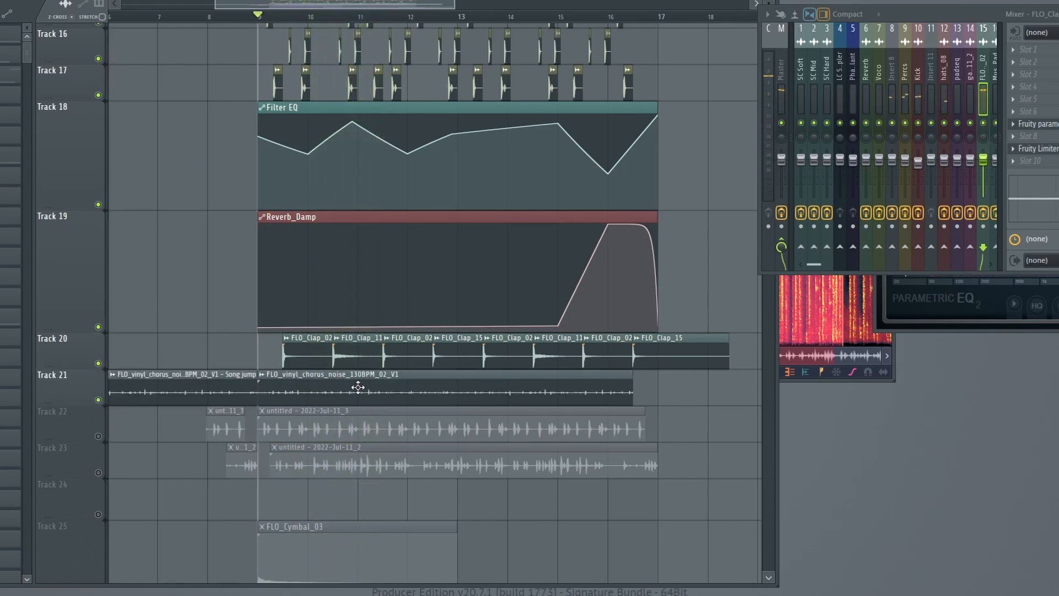
double_click(337, 395)
key(space)
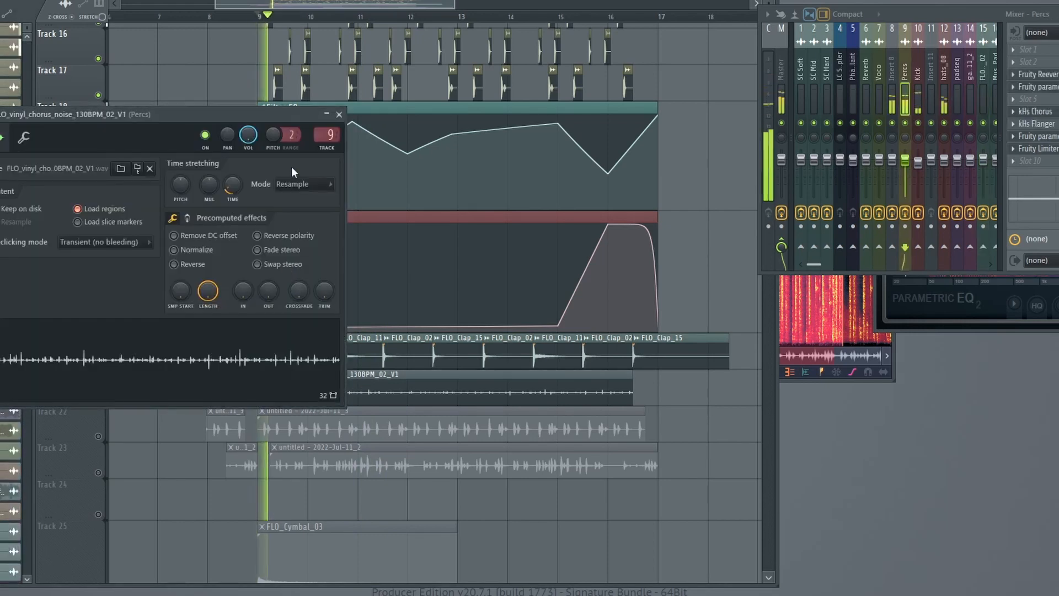
click(420, 393)
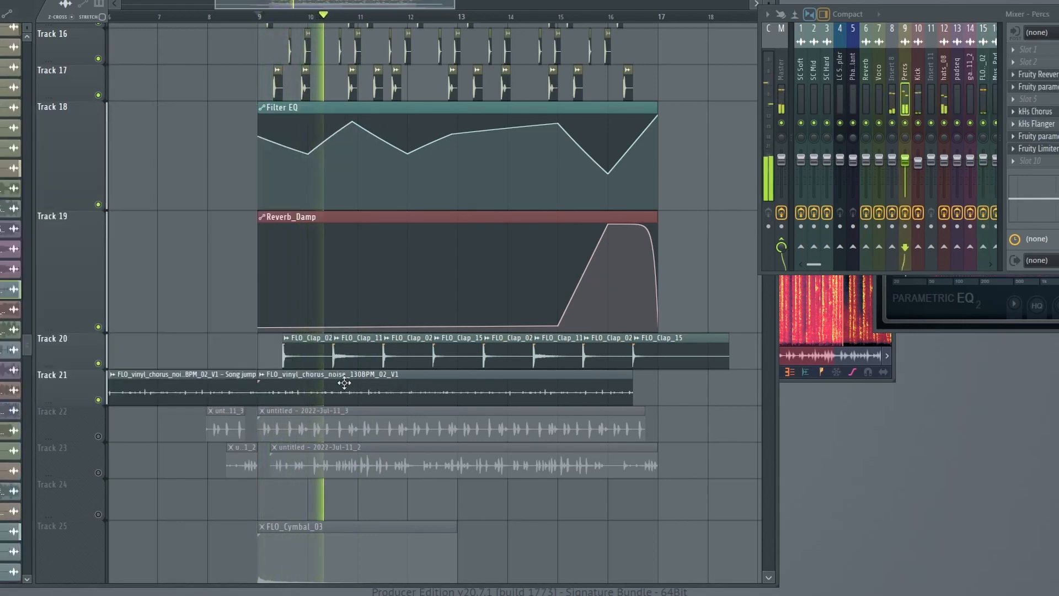
key(space)
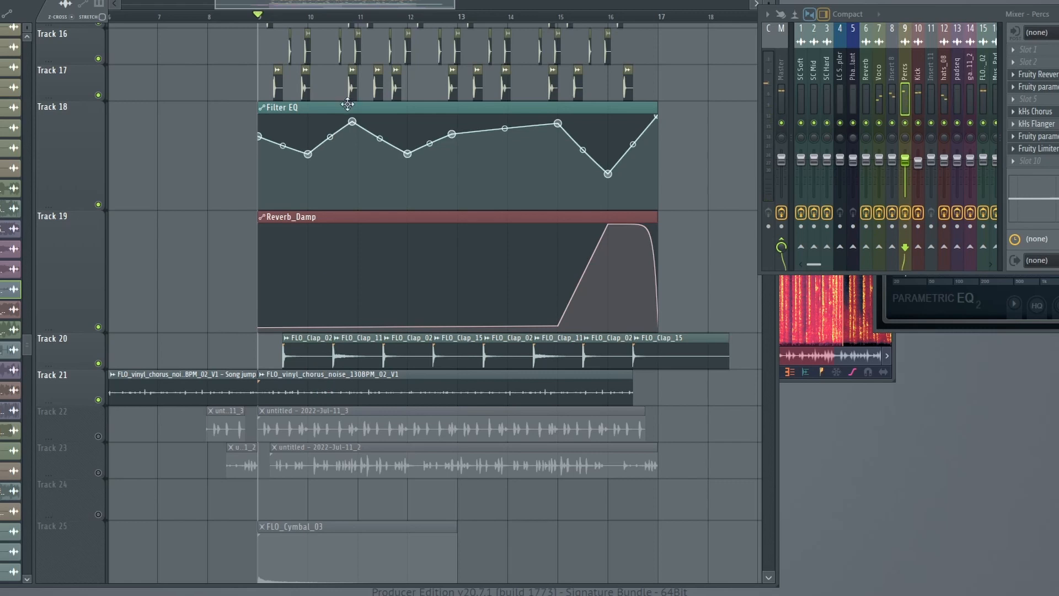
Solo the vinyl noise on Track 21 and re-enable the Filter EQ automation on Track 18 alongside it.
click(311, 109)
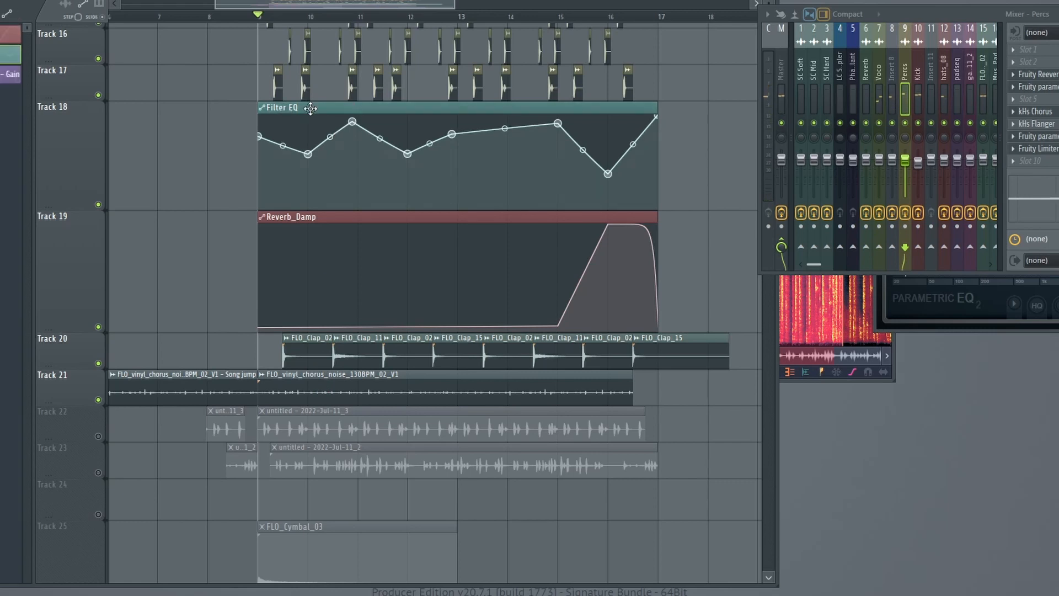
right_click(99, 400)
click(98, 205)
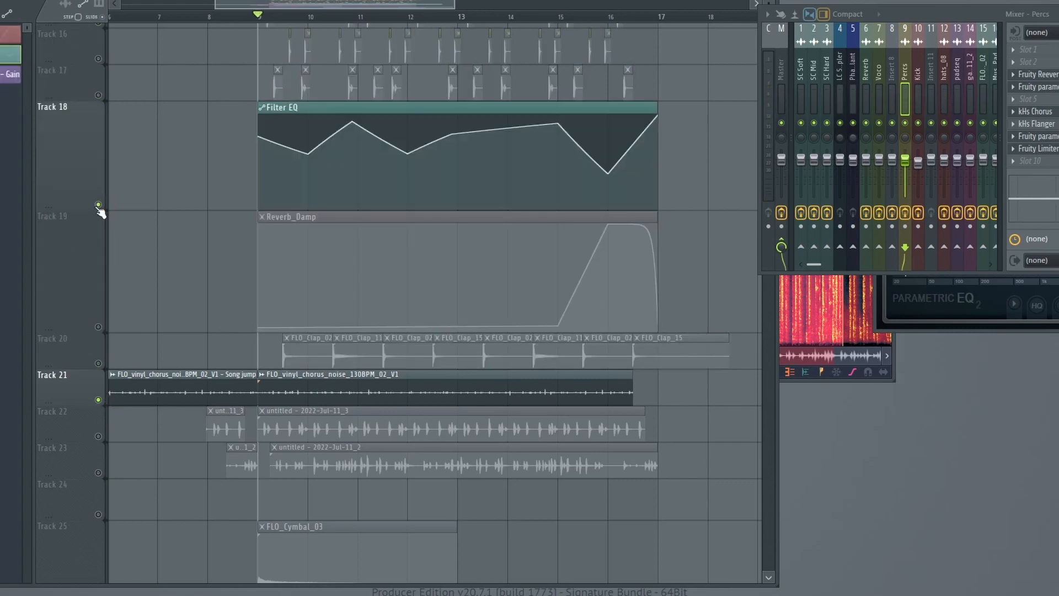
Play the soloed vinyl noise with the Filter EQ automation and re-enable the Reverb_Damp automation on Track 19 before stopping playback.
key(space)
click(98, 327)
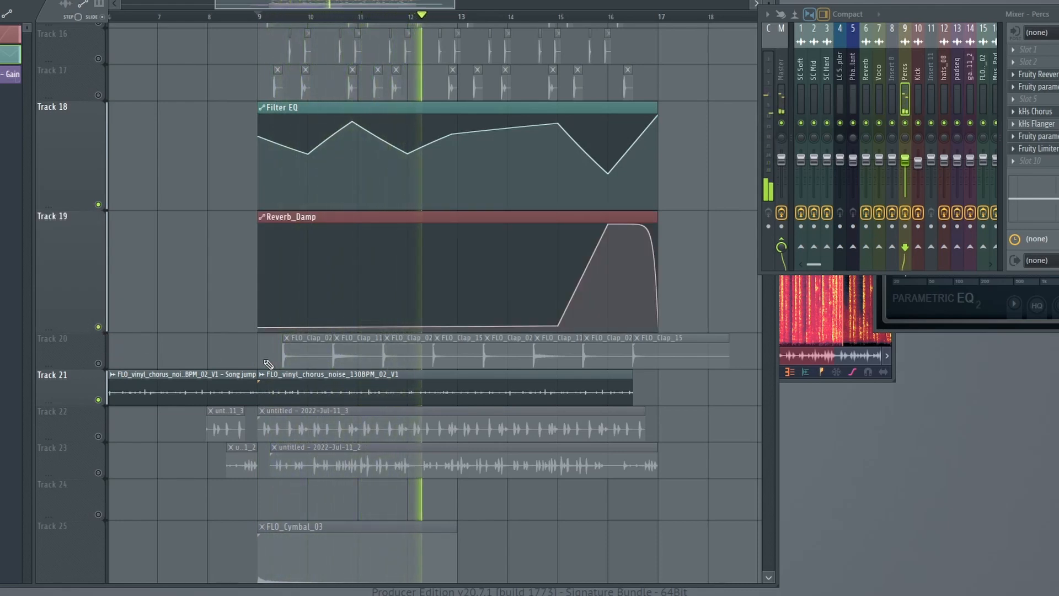
key(space)
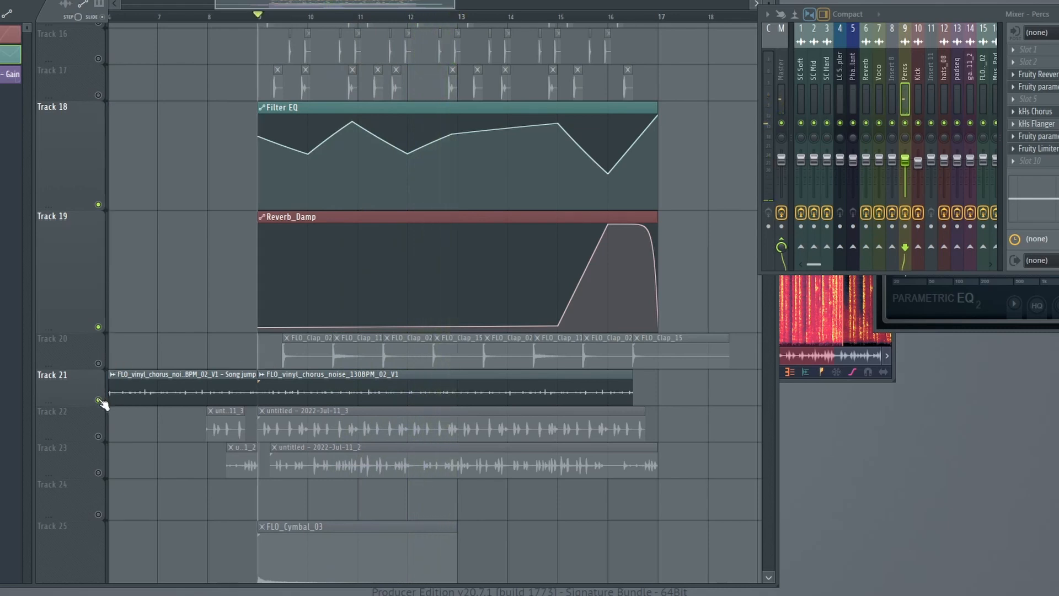
Restore all tracks, solo the untitled - 2022-Jul-11_3 recording on Track 22, and play it while checking its channel settings.
right_click(98, 400)
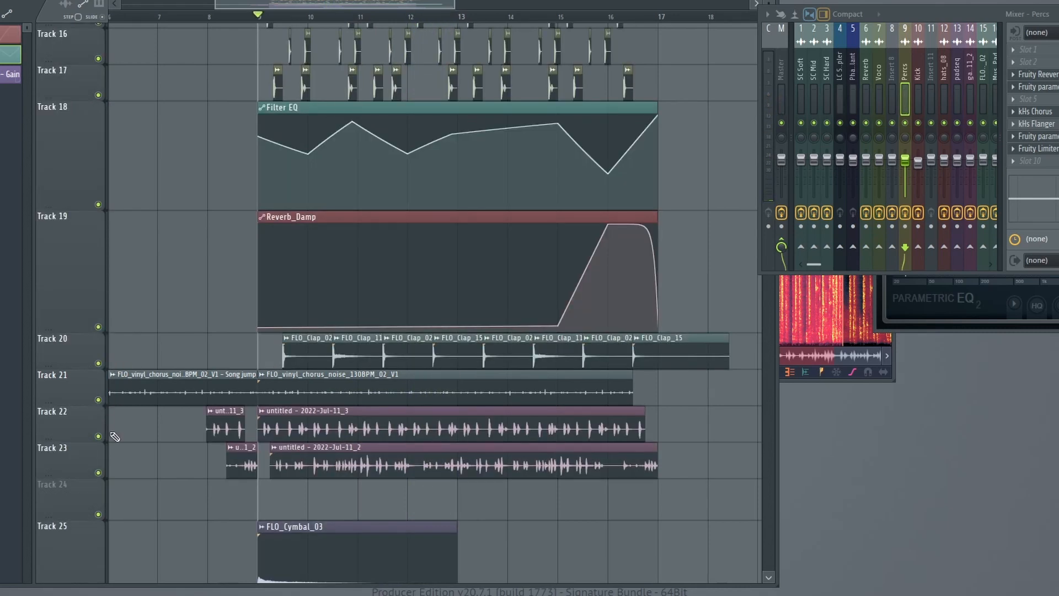
mouse_move(355, 192)
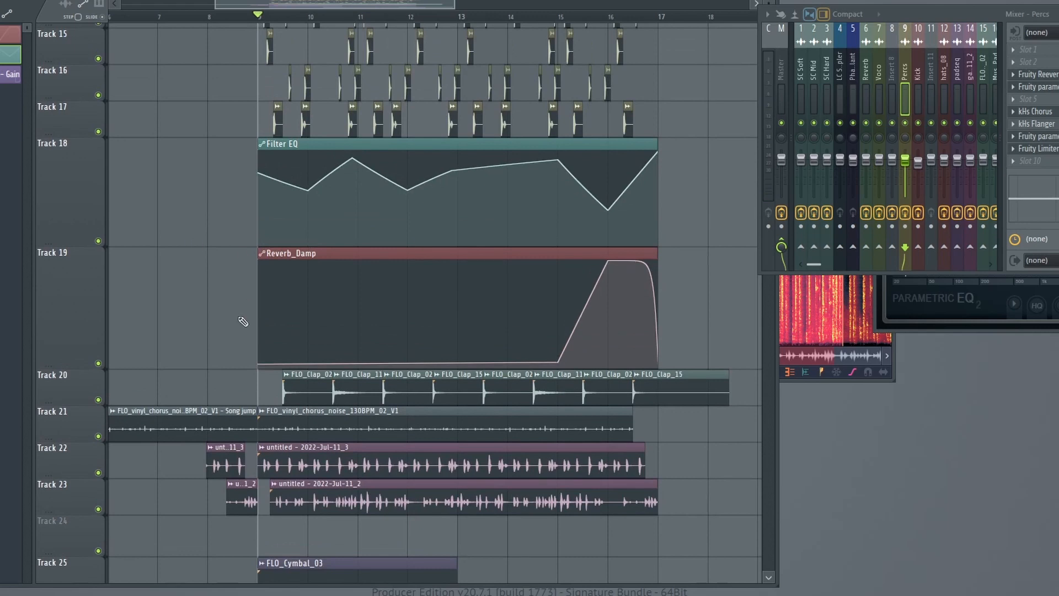
click(103, 484)
scroll(321, 200, up, 8)
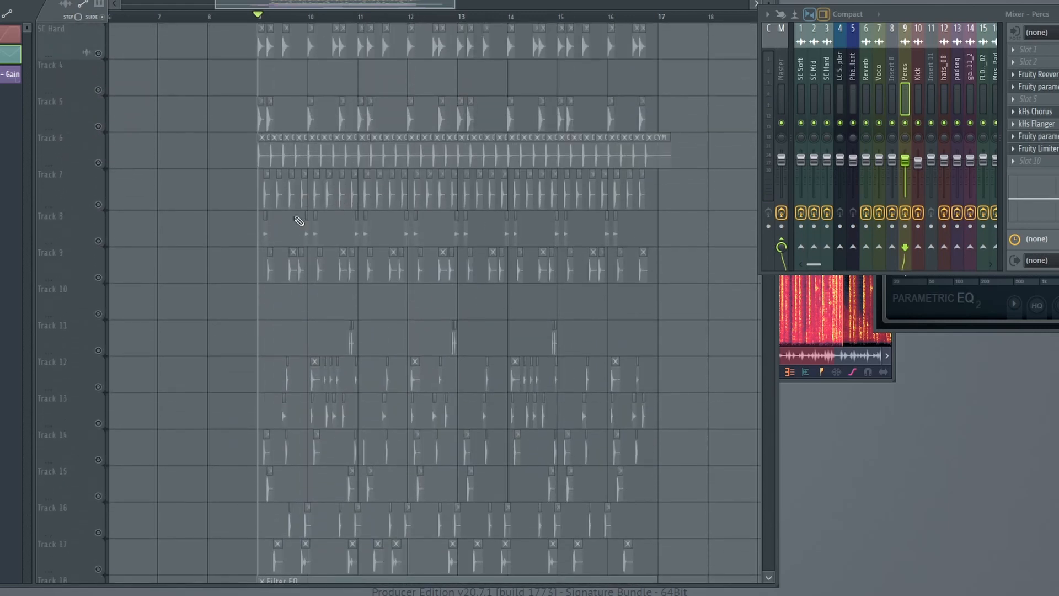
scroll(303, 218, down, 12)
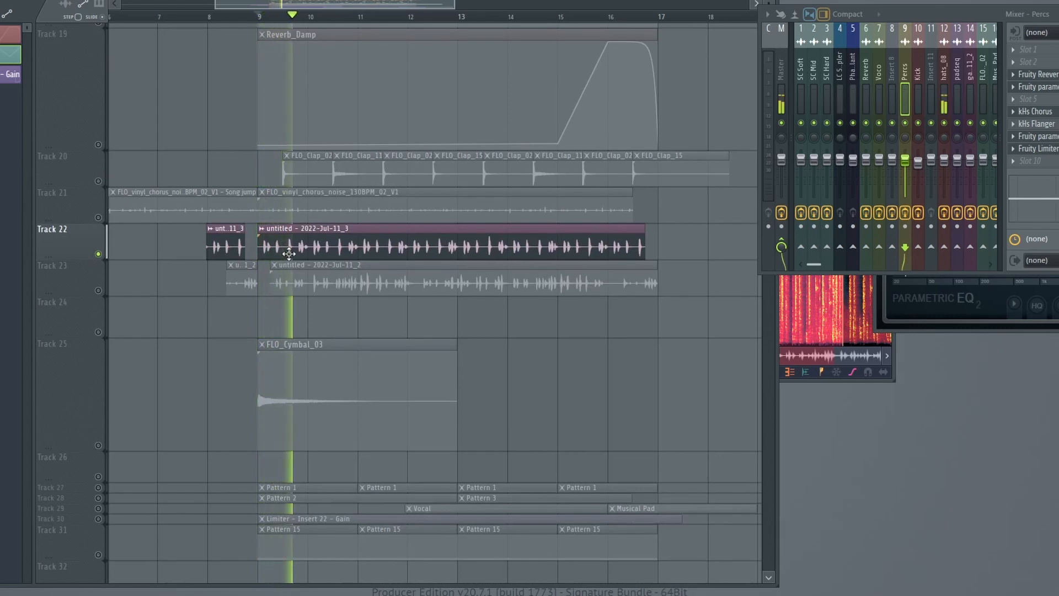
double_click(428, 232)
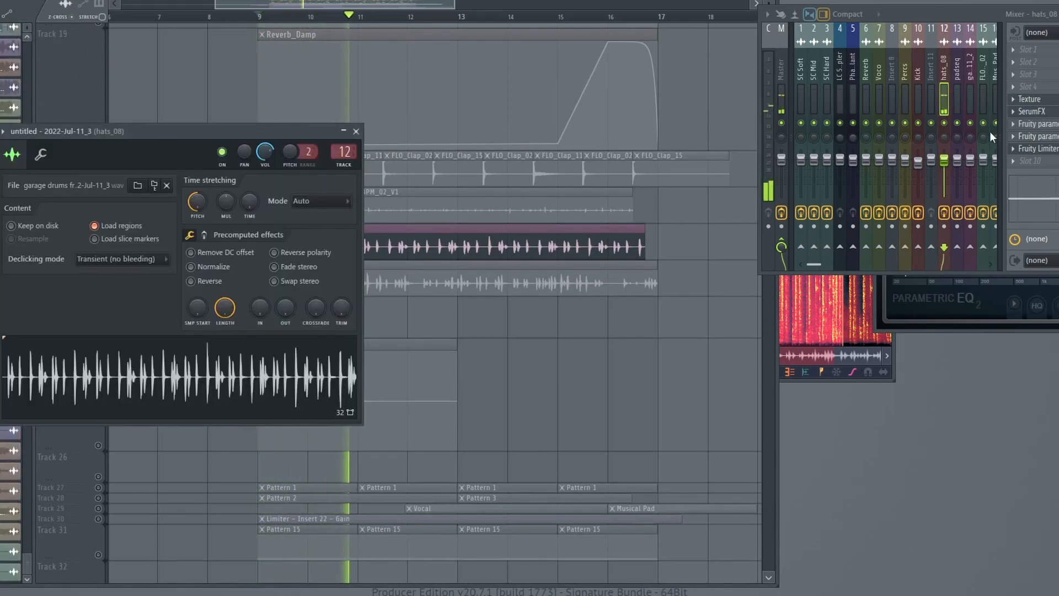
key(space)
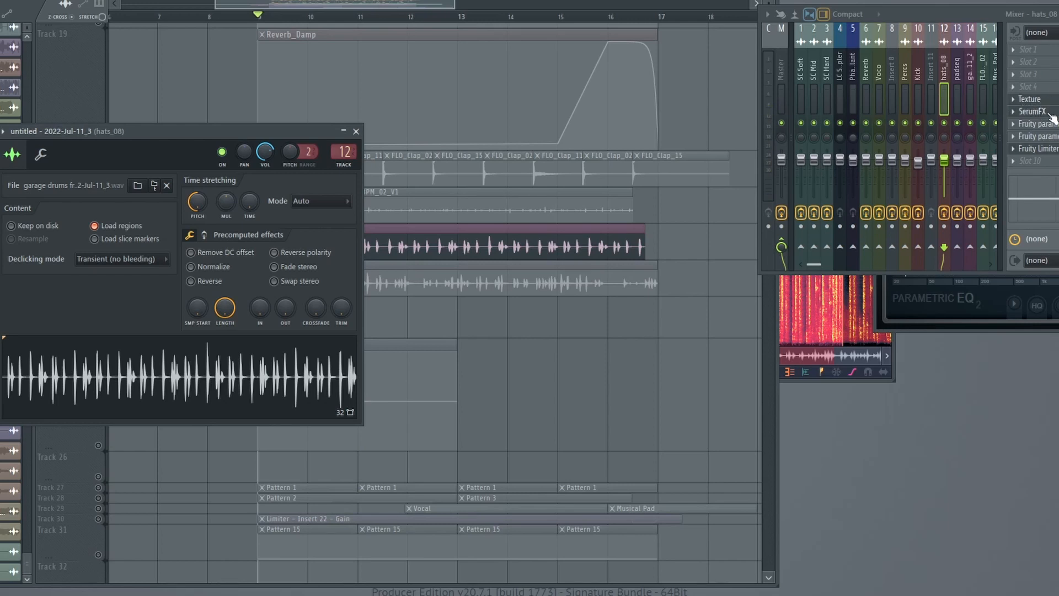
Check the channel settings of the untitled - 2022-Jul-11_2 recording and solo its clips on Track 23.
double_click(524, 285)
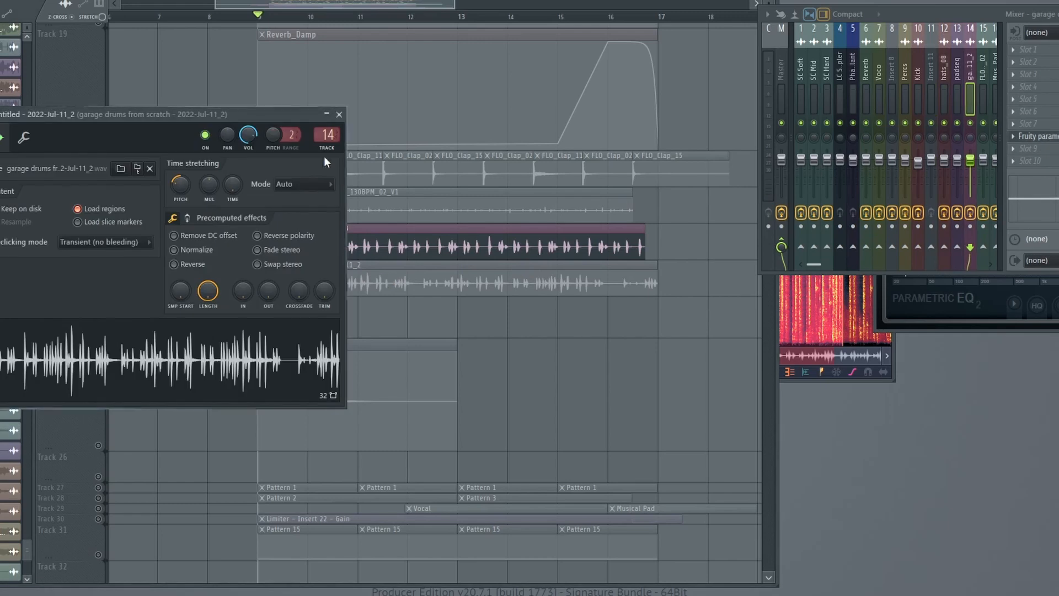
click(359, 290)
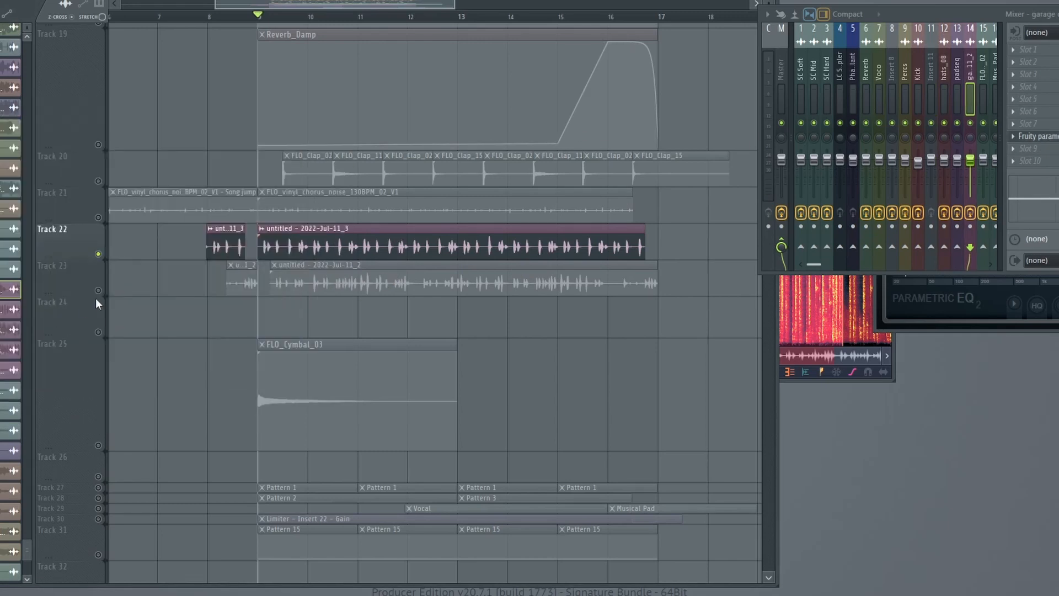
scroll(342, 207, up, 10)
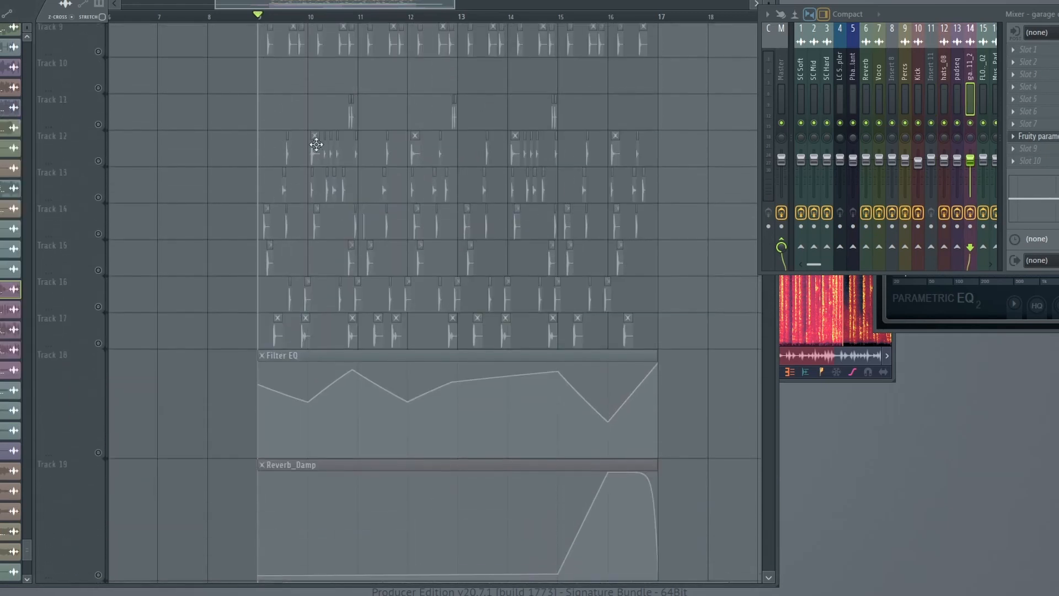
scroll(399, 211, down, 8)
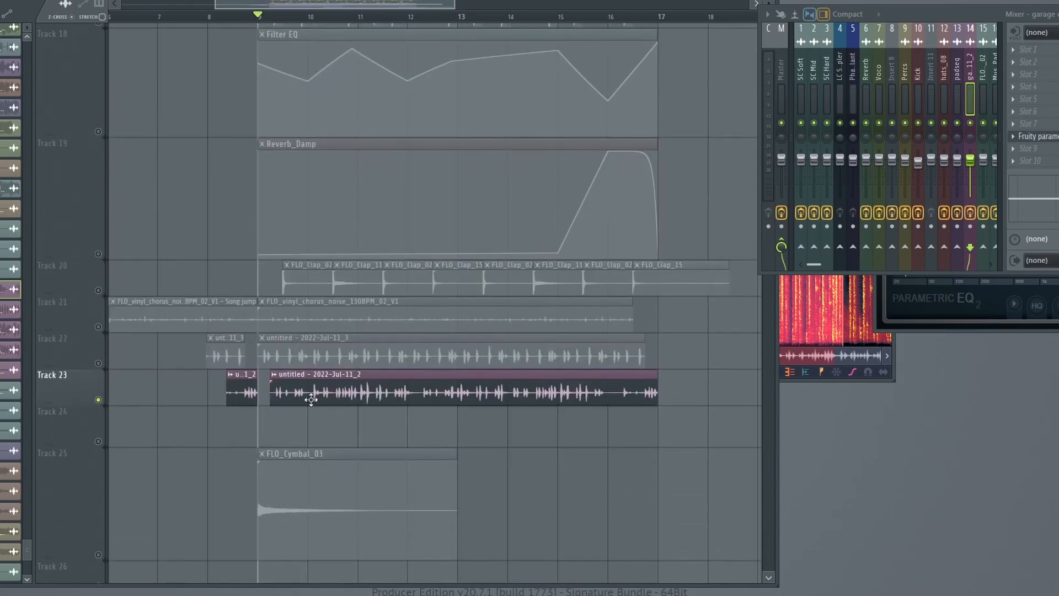
Examine the waveform timing of the Track 23 recording up close against the percussion hits on the tracks above.
scroll(255, 18, up, 4)
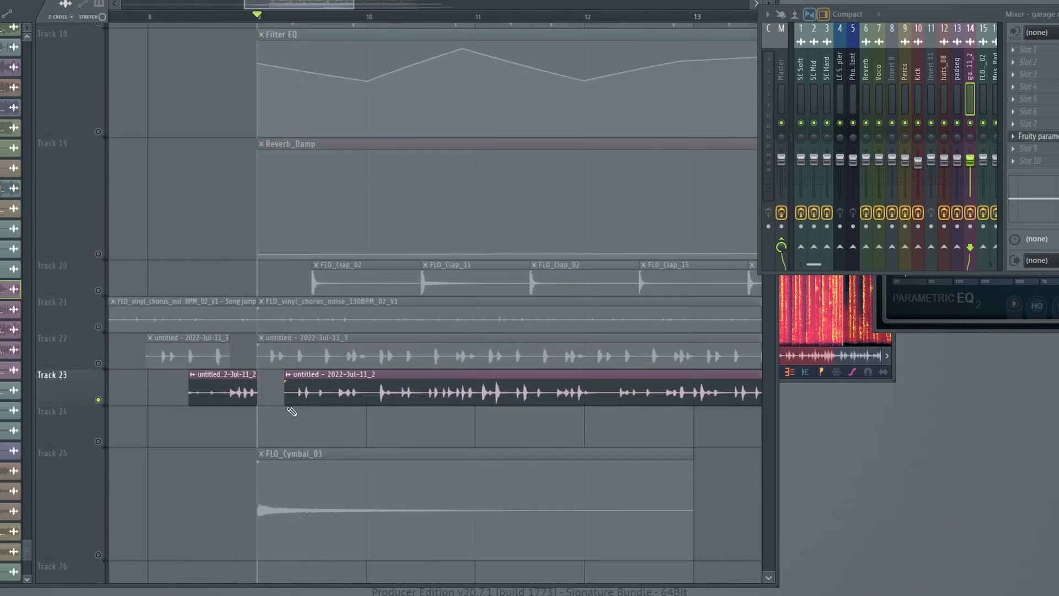
scroll(256, 19, up, 3)
click(0, 0)
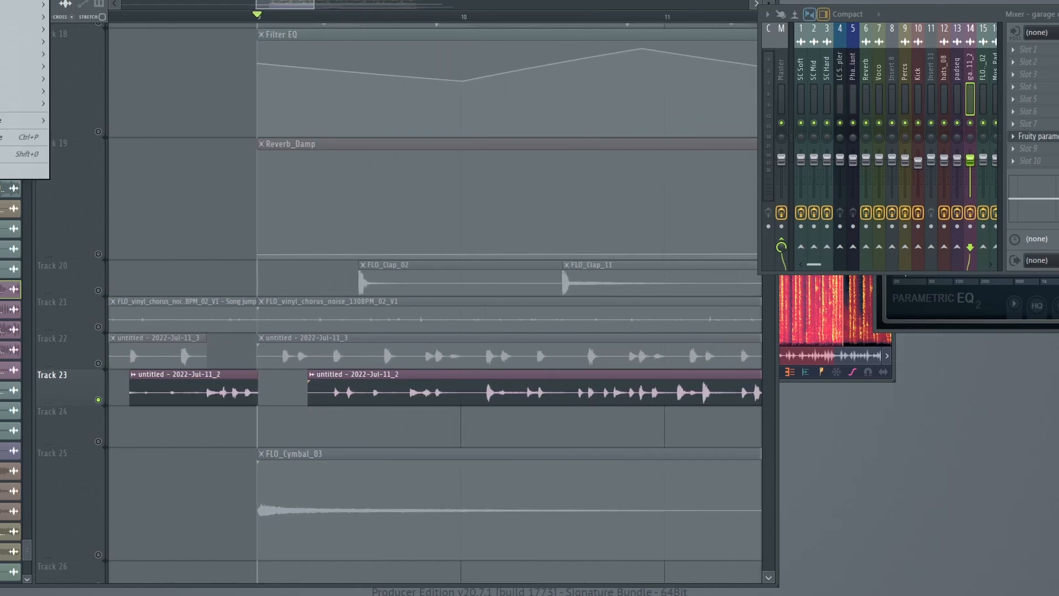
key(Escape)
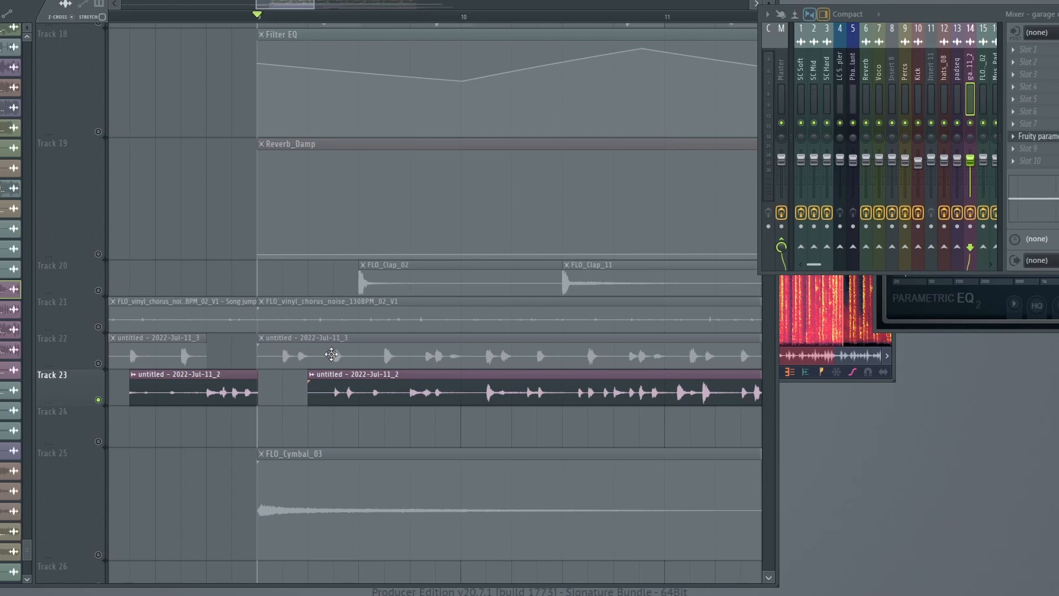
scroll(331, 355, up, 5)
scroll(340, 431, down, 3)
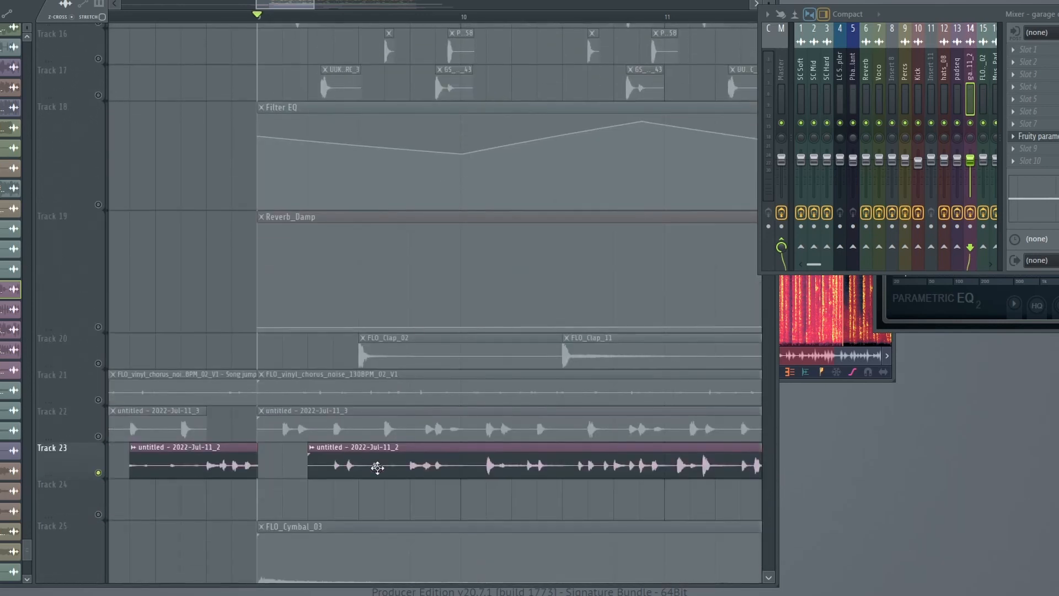
scroll(499, 342, up, 3)
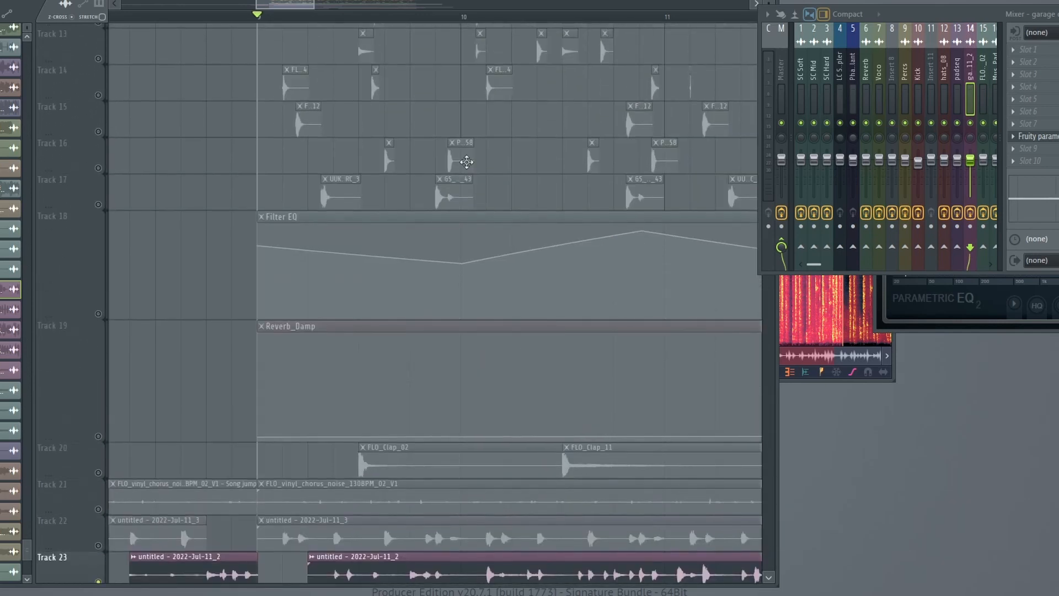
scroll(520, 575, down, 1)
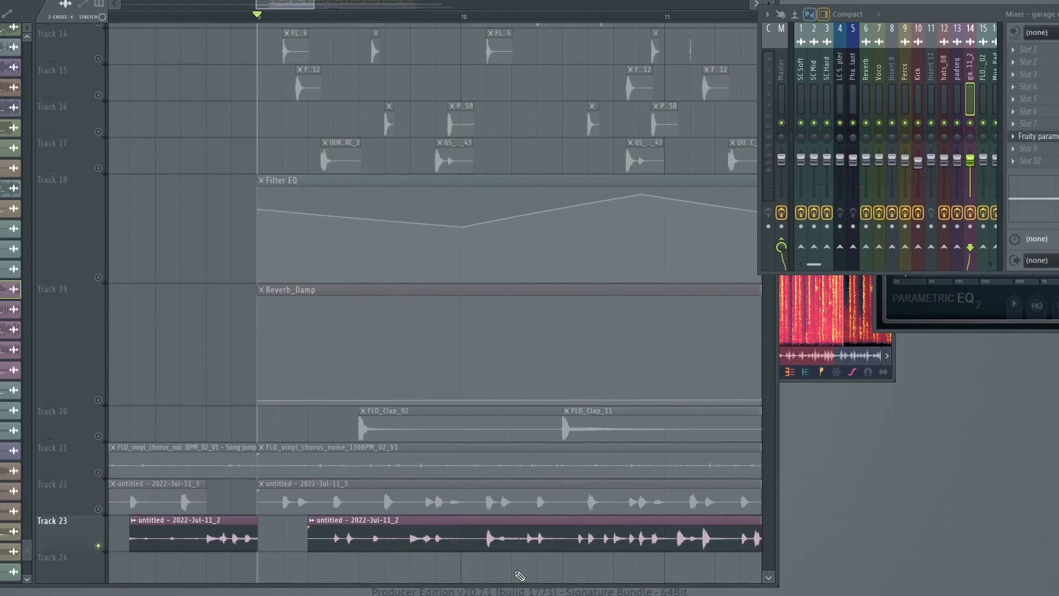
Play the soloed Track 23 recording from about the middle of bar 10 and stop playback.
click(572, 21)
key(space)
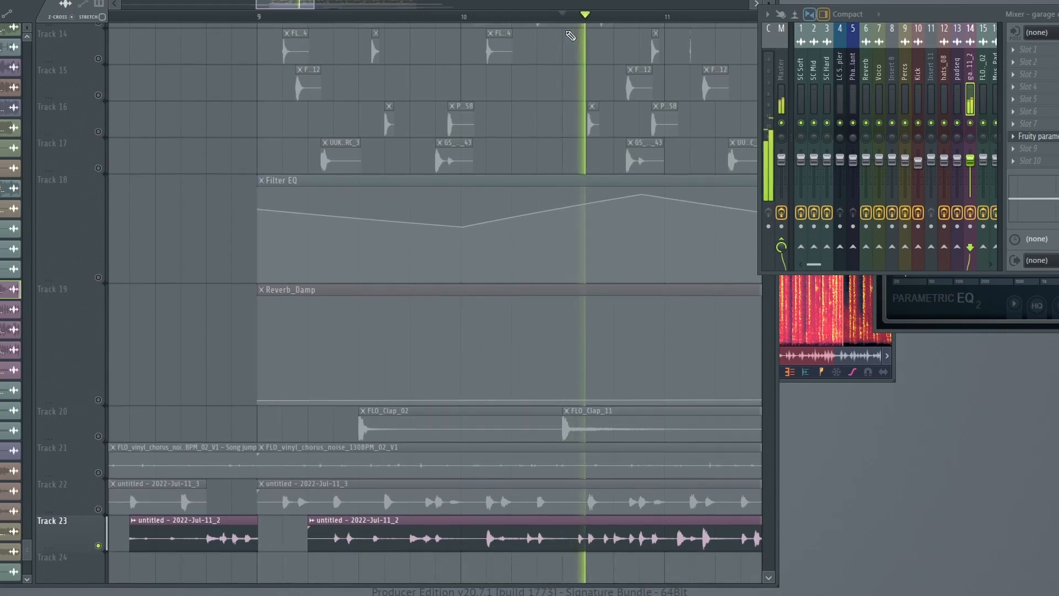
scroll(548, 72, up, 7)
key(space)
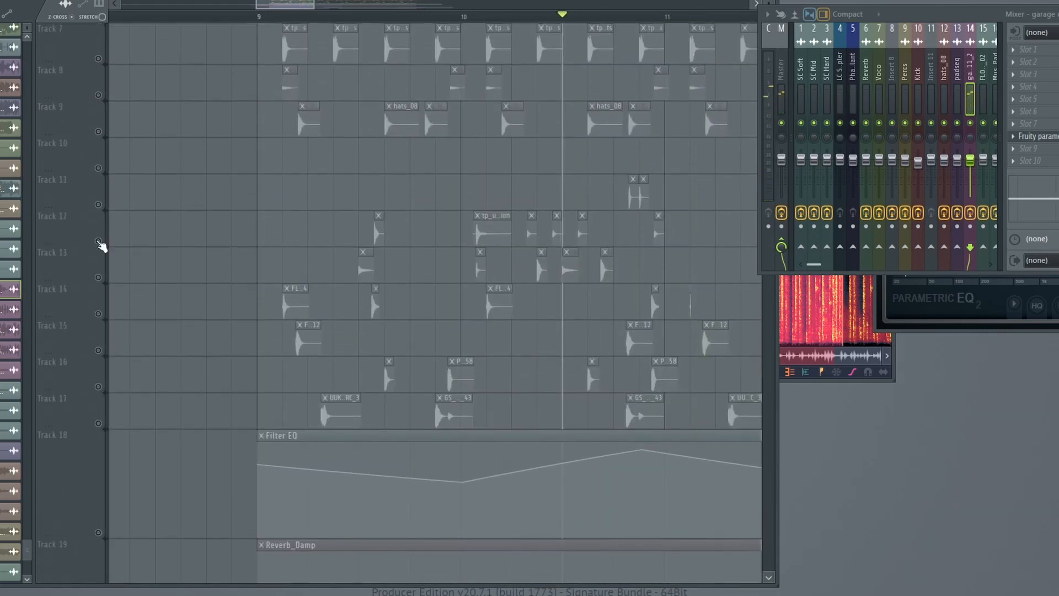
Unmute the percussion on Tracks 11 to 15 and play it with the Track 23 recording from around bar 10.
drag(99, 241, 97, 297)
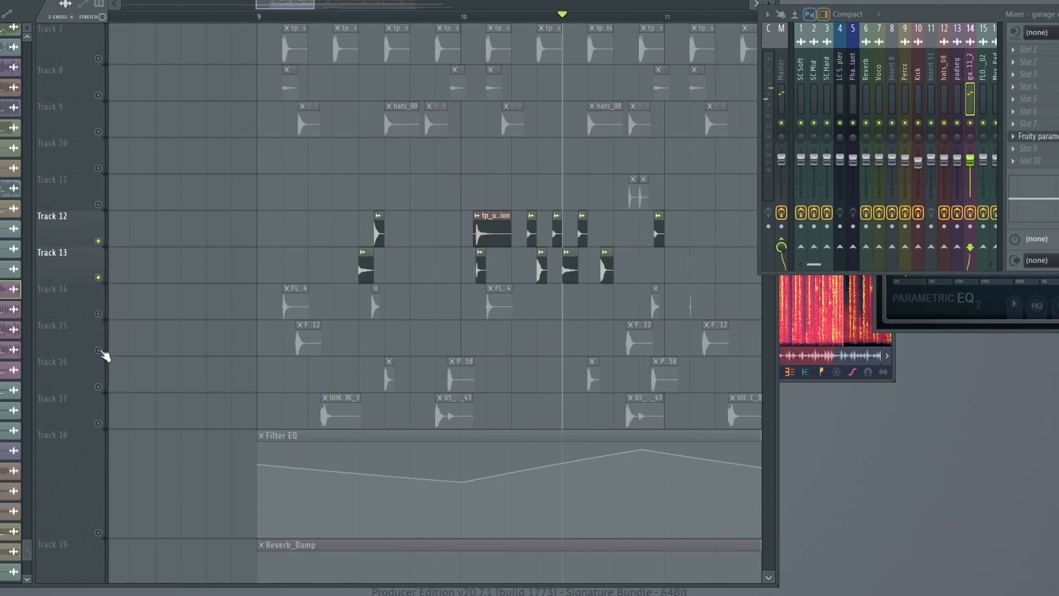
drag(99, 351, 102, 314)
click(98, 204)
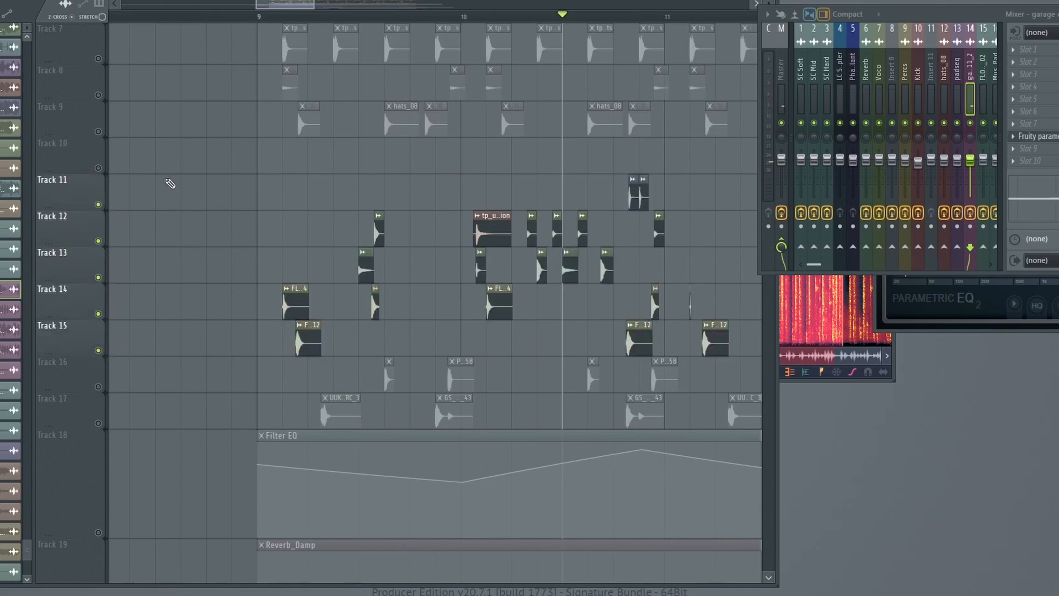
click(491, 16)
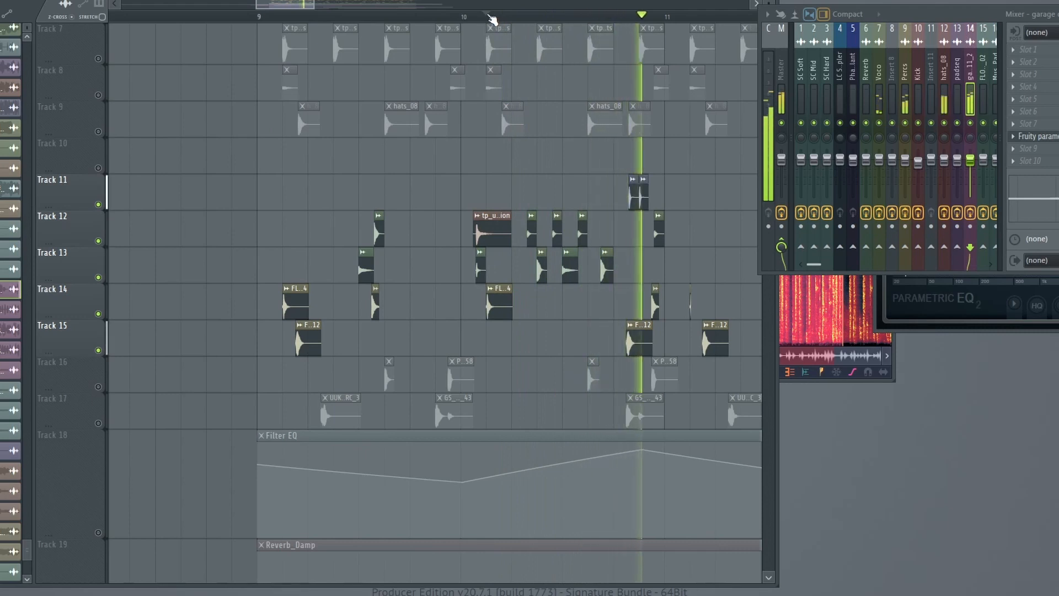
click(441, 16)
scroll(590, 138, down, 4)
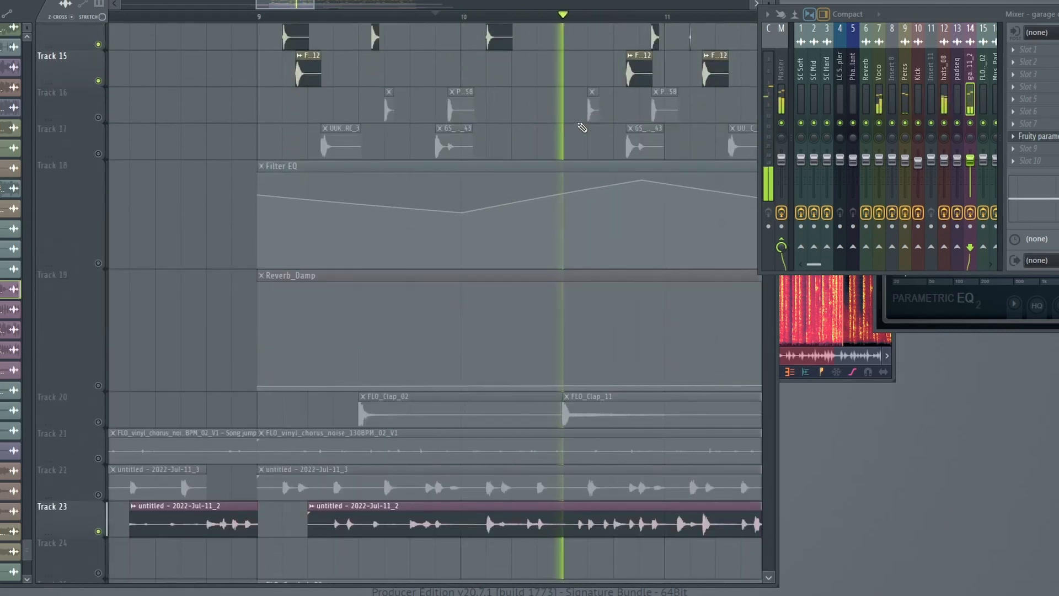
Bring in the Track 22 recording, the Track 21 vinyl noise and the Track 18 Filter EQ automation during playback.
scroll(582, 127, down, 3)
click(98, 290)
click(98, 253)
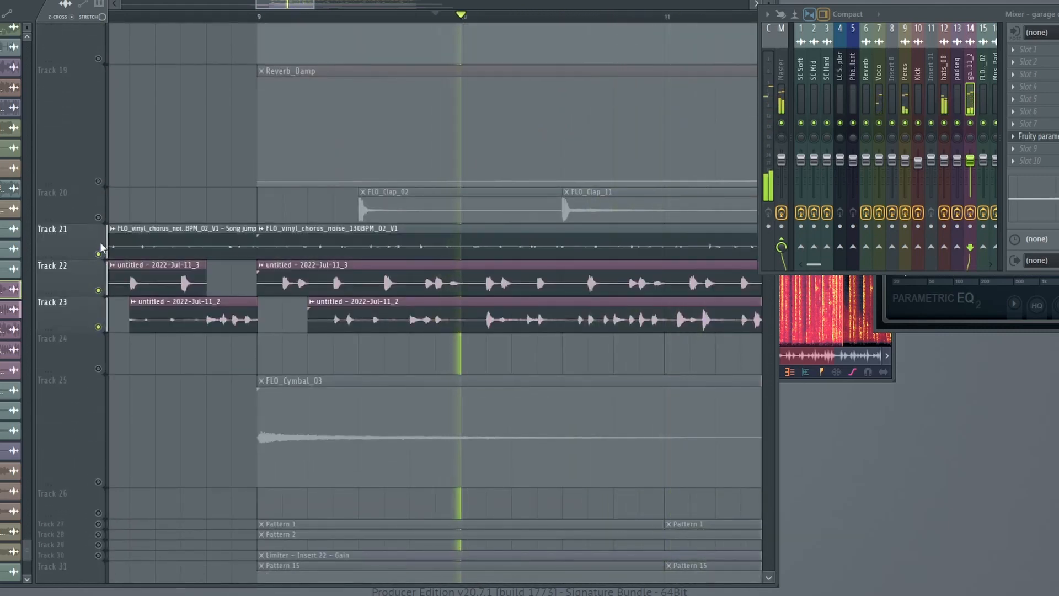
scroll(101, 248, up, 5)
click(99, 278)
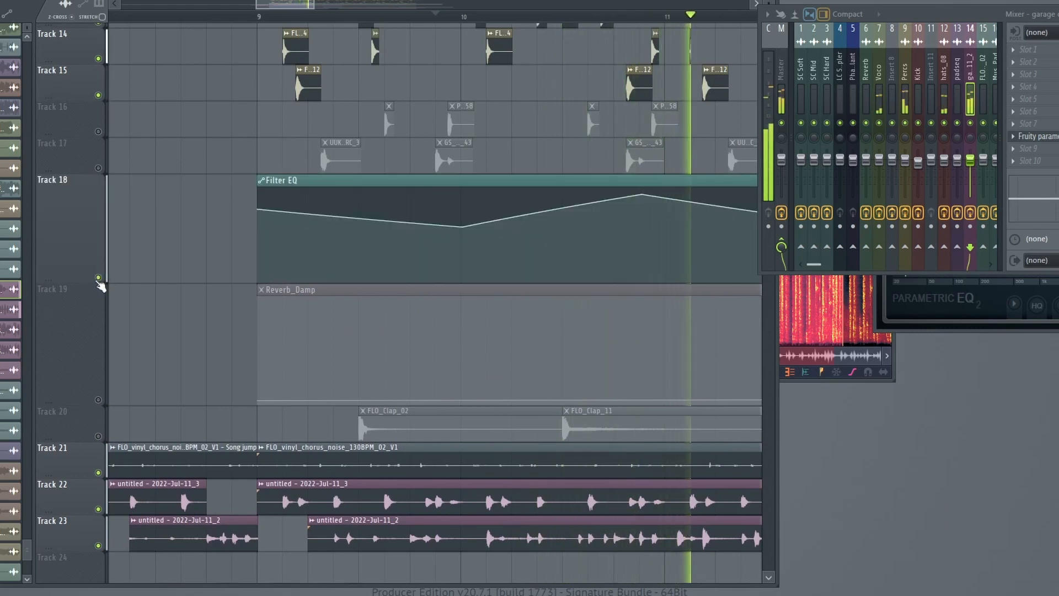
Zoom the playlist out to the whole loop and unmute all tracks by clearing the Track 23 solo.
scroll(451, 245, down, 4)
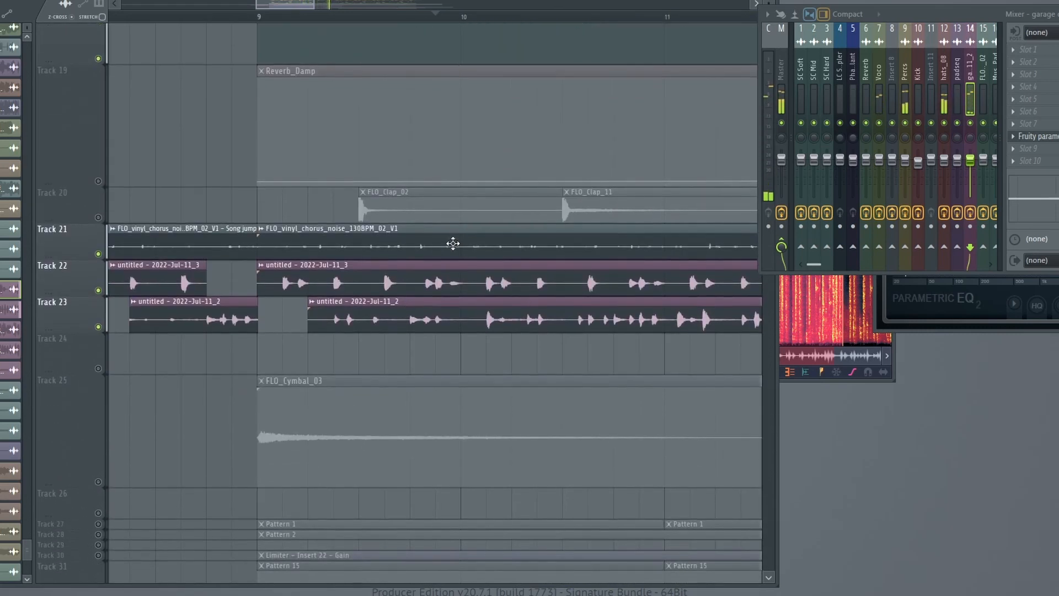
scroll(367, 17, down, 5)
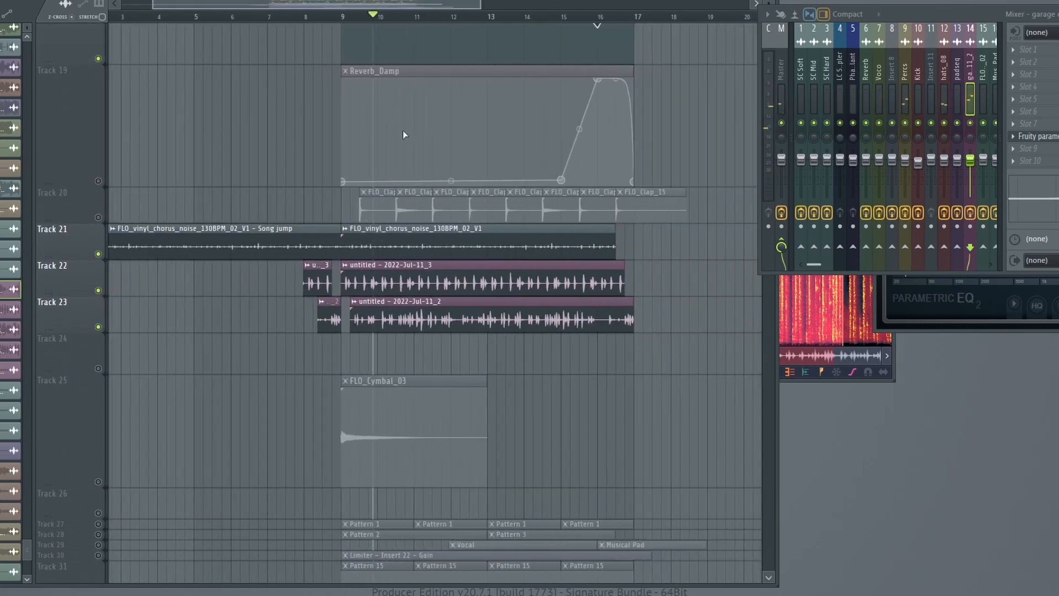
scroll(403, 134, up, 2)
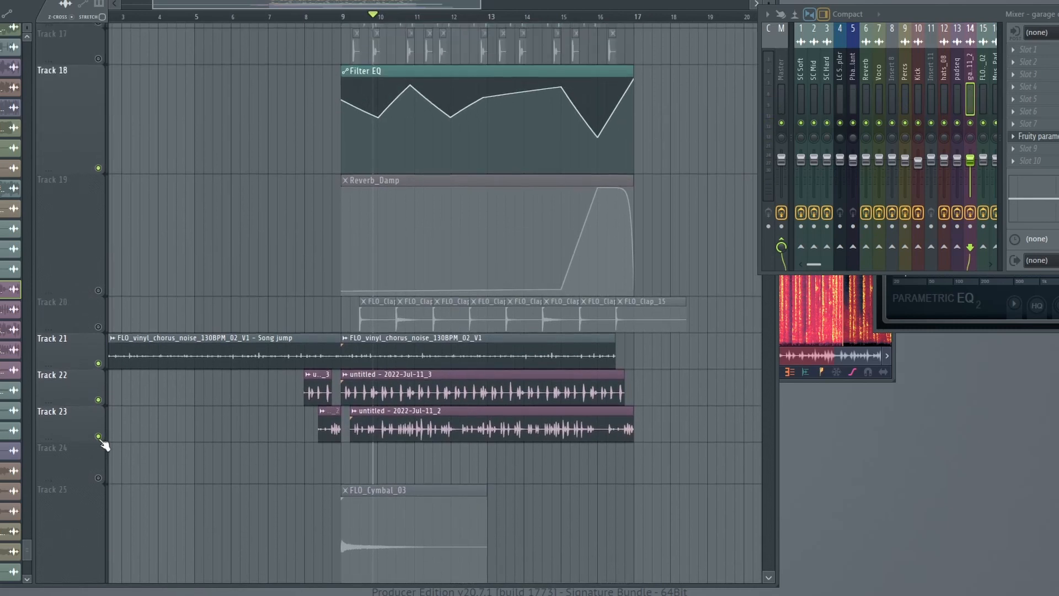
right_click(98, 437)
right_click(98, 435)
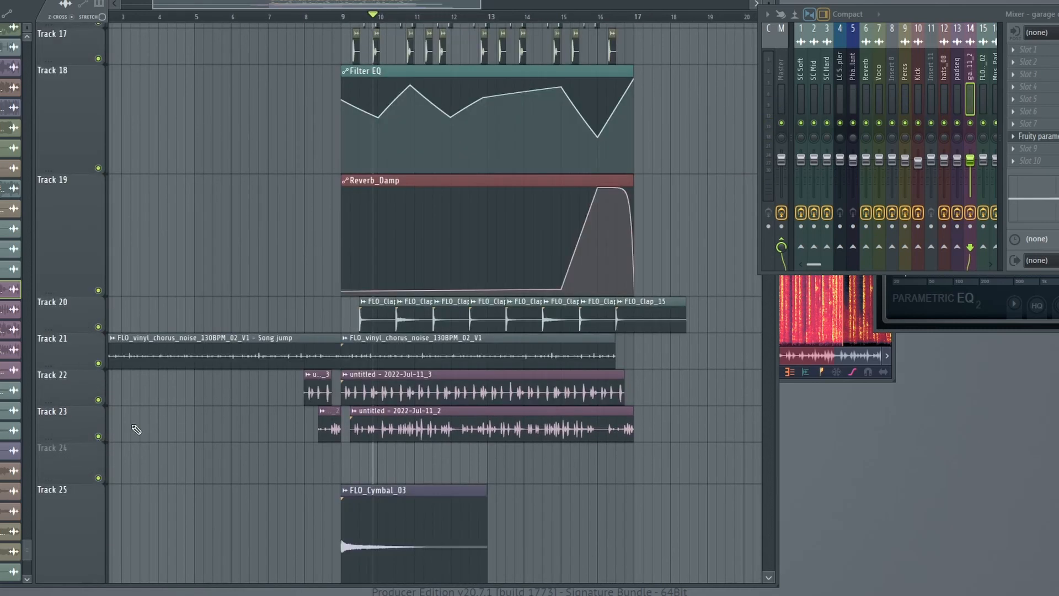
Look over the tracks down to the Track 33 strings and set the playhead near the start of bar 9.
scroll(465, 352, up, 4)
scroll(475, 408, down, 10)
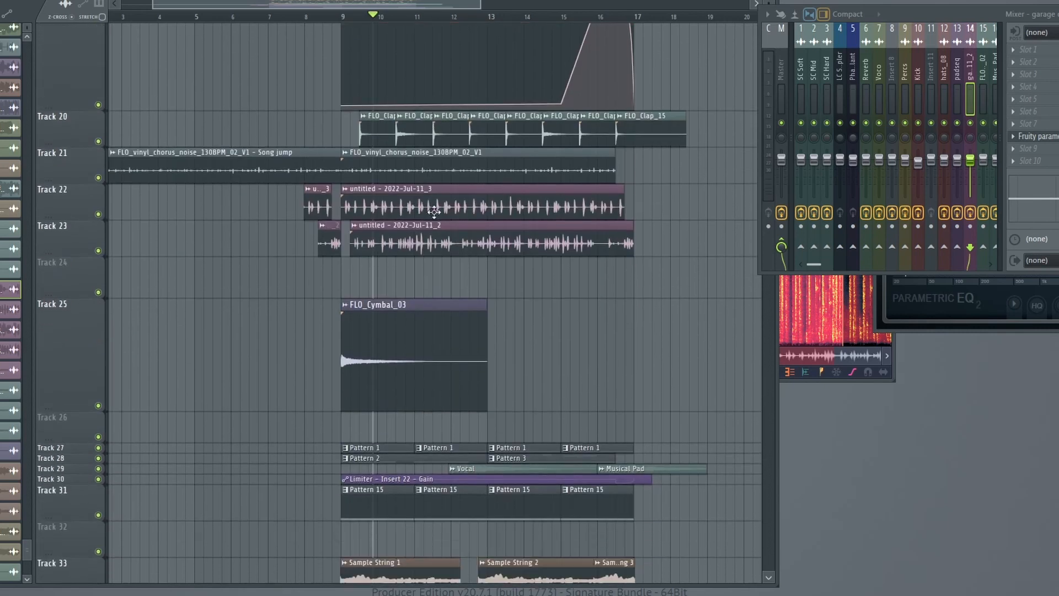
scroll(478, 426, down, 5)
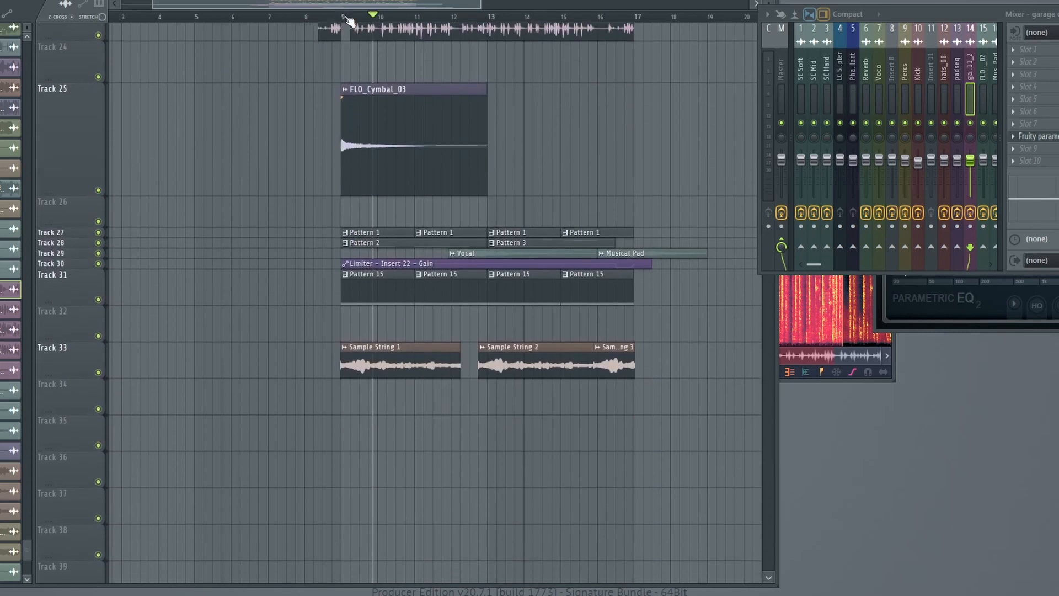
click(346, 18)
Solo the Track 23 recording, and re-enable Tracks 18 to 22 with the automation, clap, vinyl noise and second recording.
scroll(366, 161, up, 9)
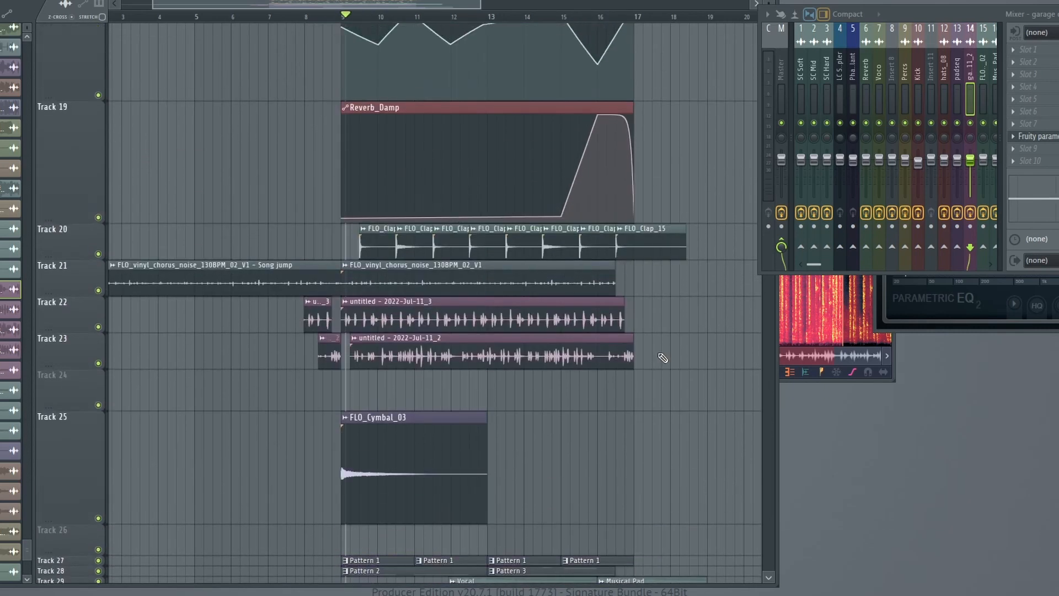
scroll(532, 350, up, 4)
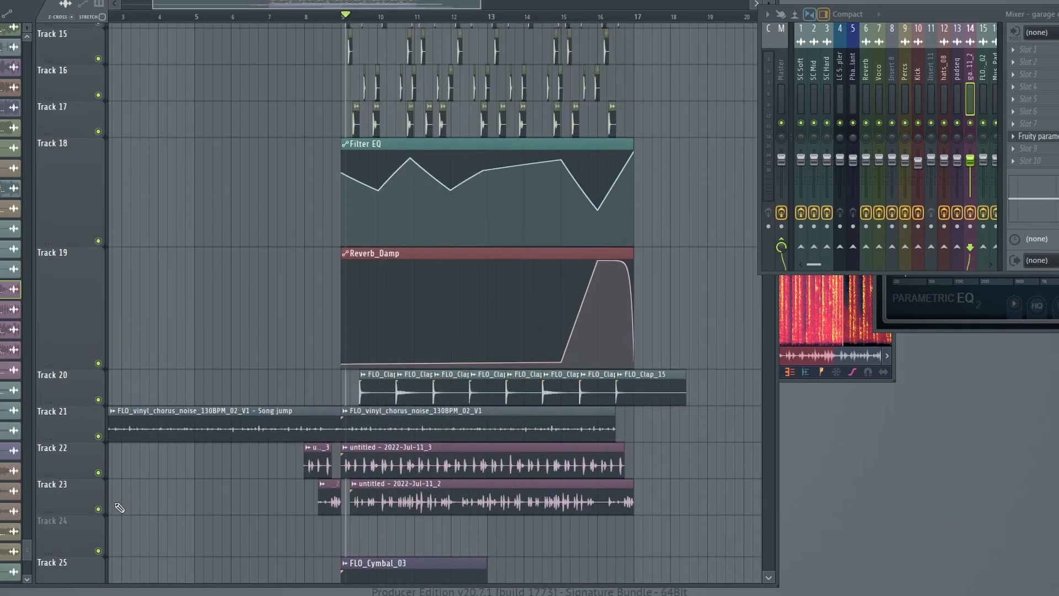
right_click(99, 509)
click(99, 473)
click(99, 437)
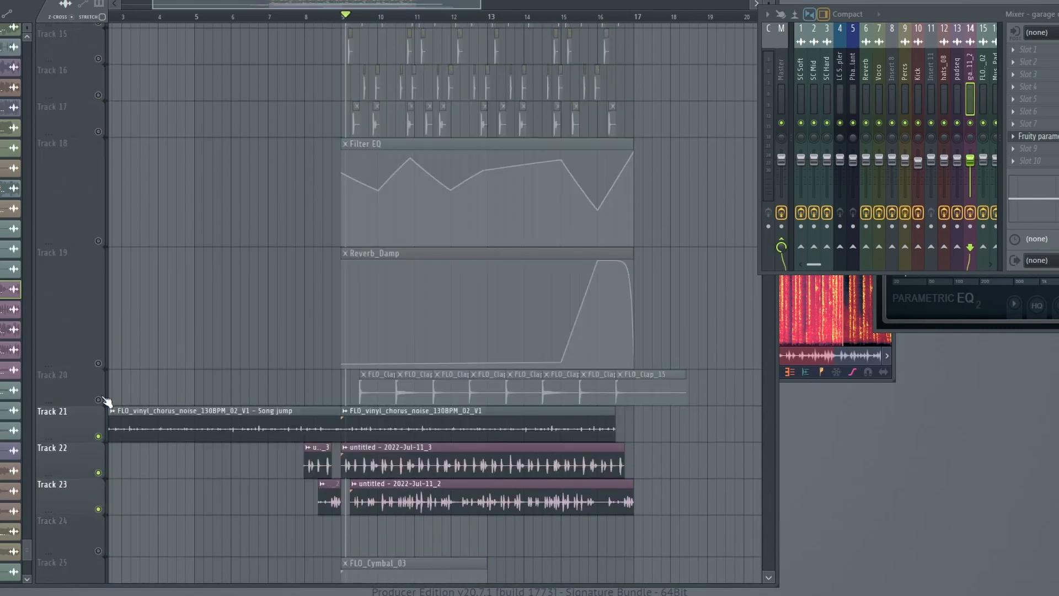
click(99, 399)
click(99, 363)
click(99, 241)
Unmute Tracks 9 to 17 to bring the percussion layers back into the mix.
scroll(101, 348, up, 6)
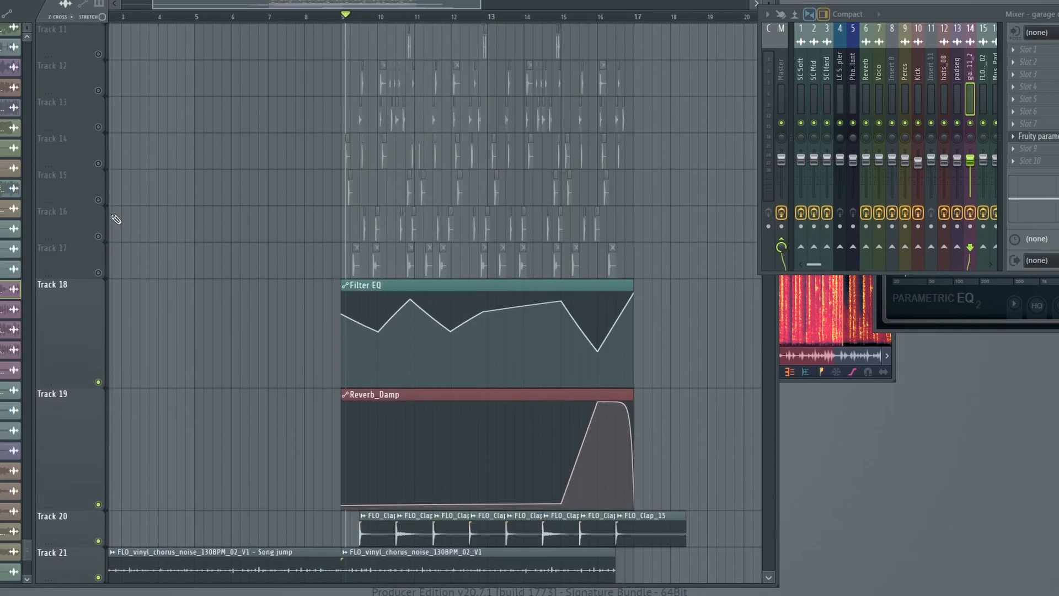
click(99, 350)
click(98, 313)
click(99, 277)
click(99, 241)
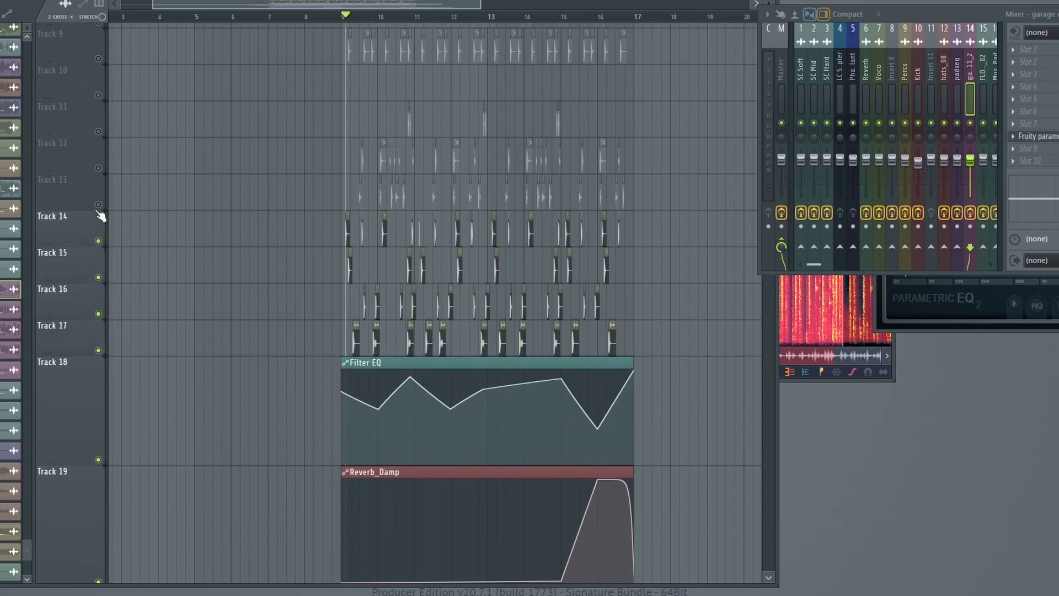
click(98, 204)
click(99, 168)
click(98, 131)
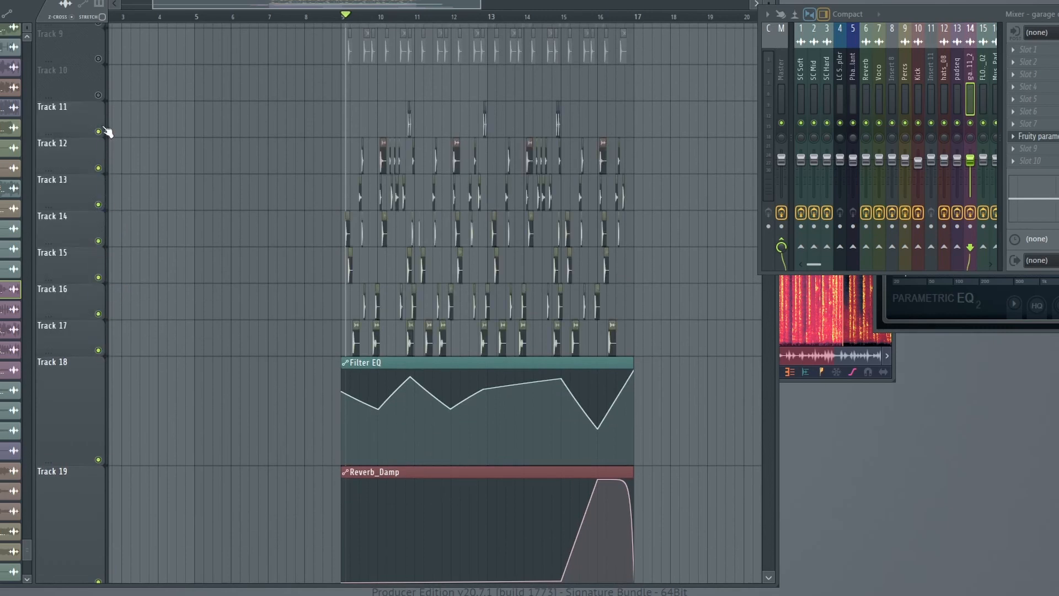
click(98, 95)
click(98, 58)
Unmute Tracks 5 to 8 so the main drum and CYM layers play again.
scroll(102, 64, up, 5)
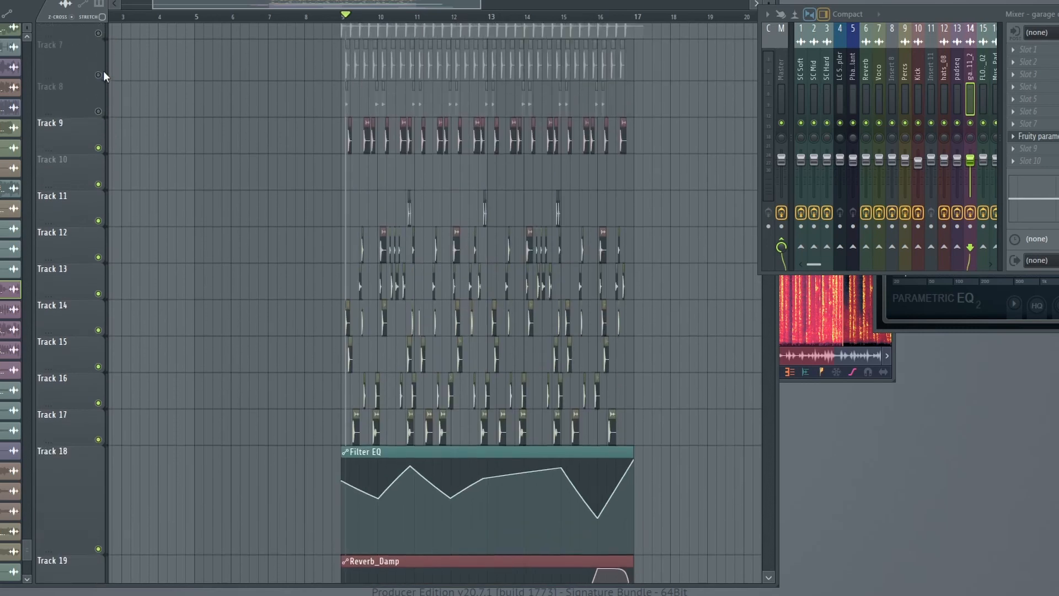
click(98, 167)
click(99, 126)
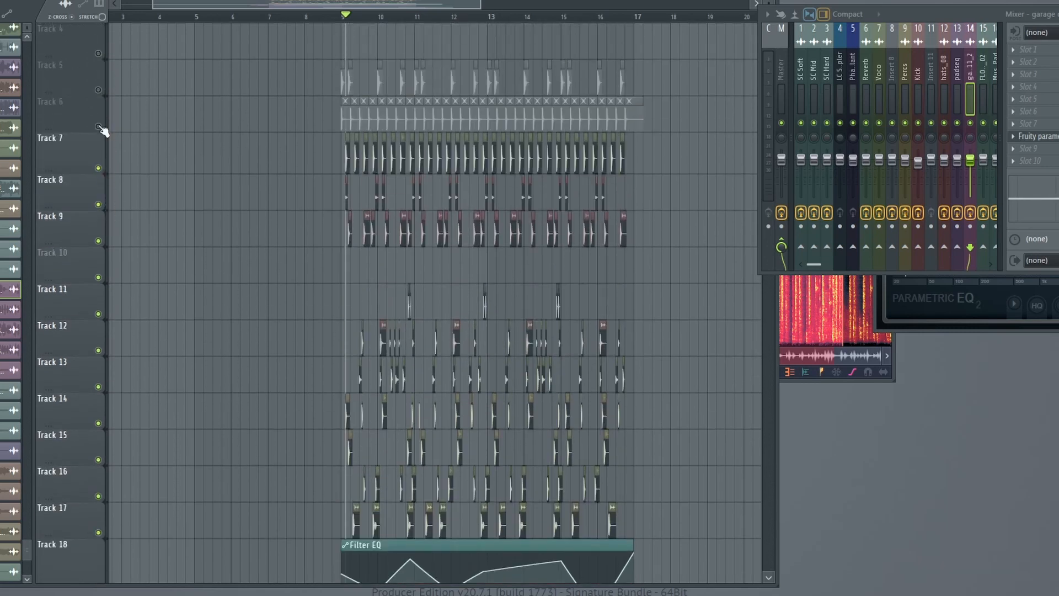
click(98, 90)
click(98, 54)
Unmute the SC Hard, SC Mid and SC Soft sidechain tracks.
scroll(116, 102, down, 1)
scroll(153, 149, up, 3)
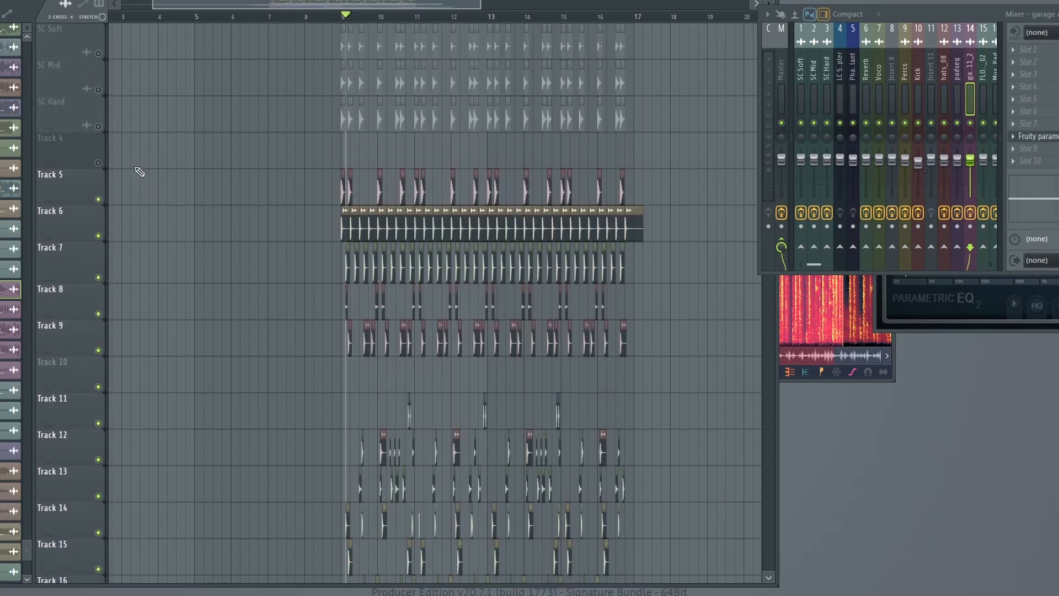
click(99, 127)
click(99, 91)
click(99, 54)
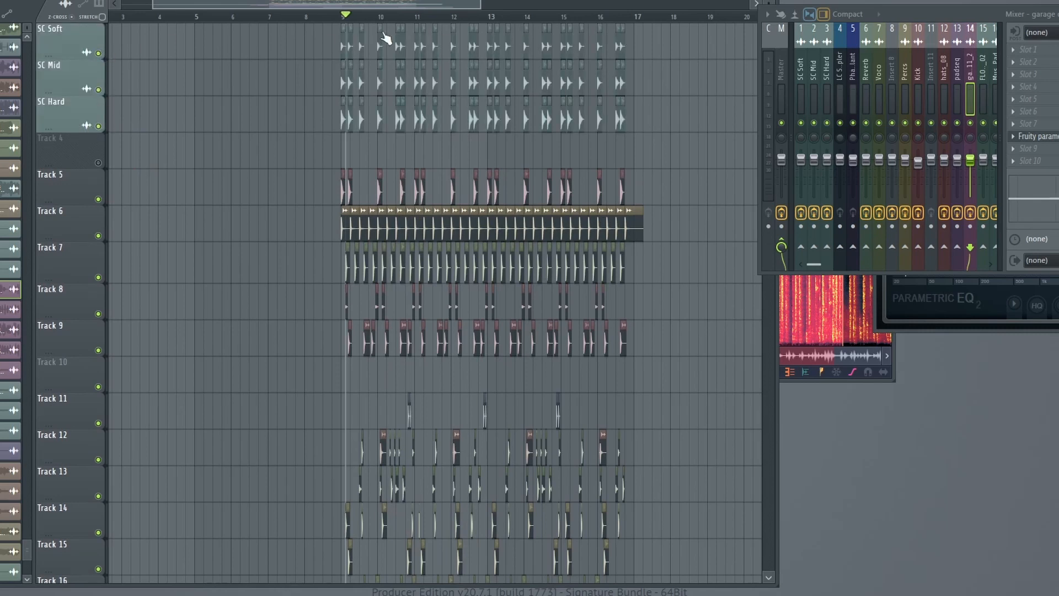
Highlight the first two clips on each SC track, and place the playhead exactly at the start of bar 9.
ctrl+scroll(399, 27, up, 4)
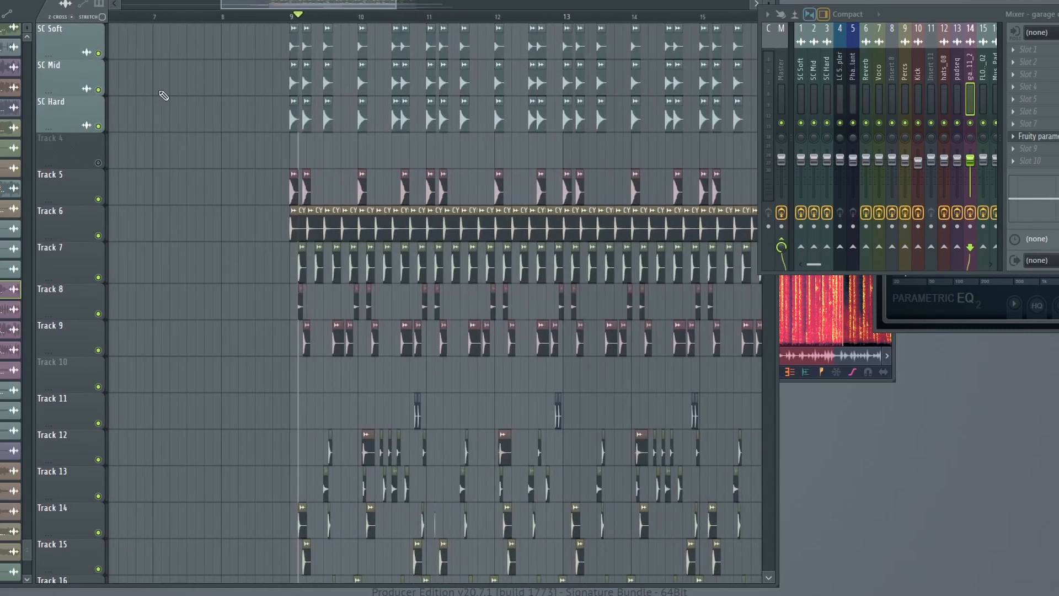
scroll(309, 22, up, 3)
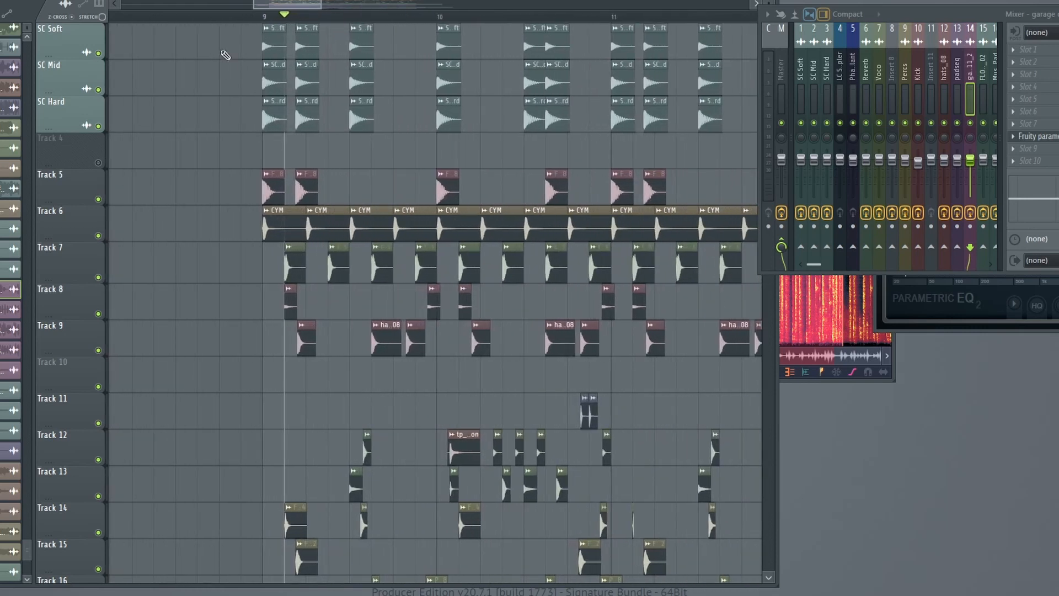
ctrl+drag(248, 25, 340, 114)
click(263, 22)
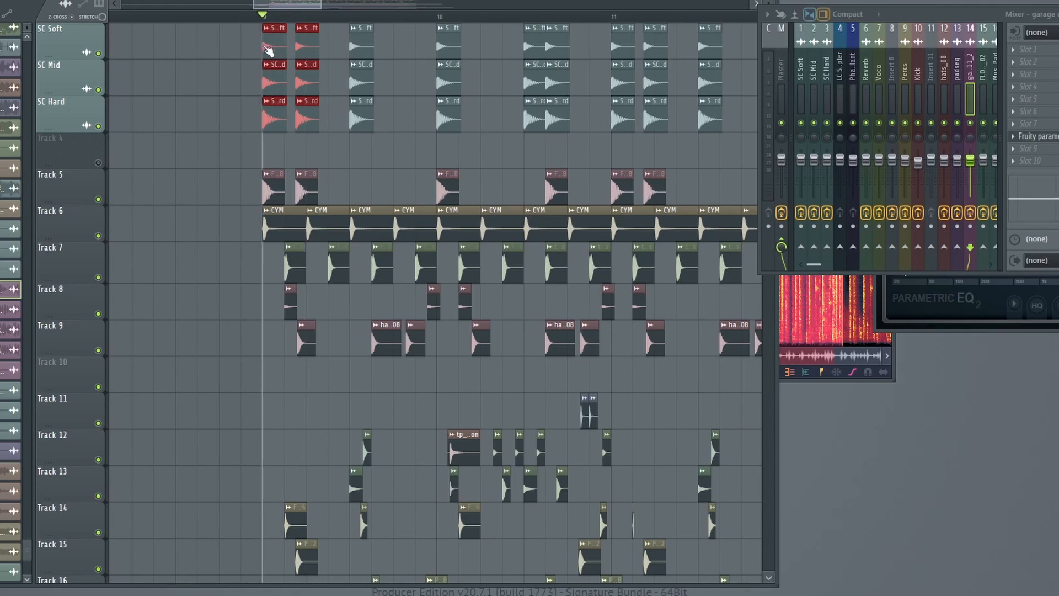
click(241, 151)
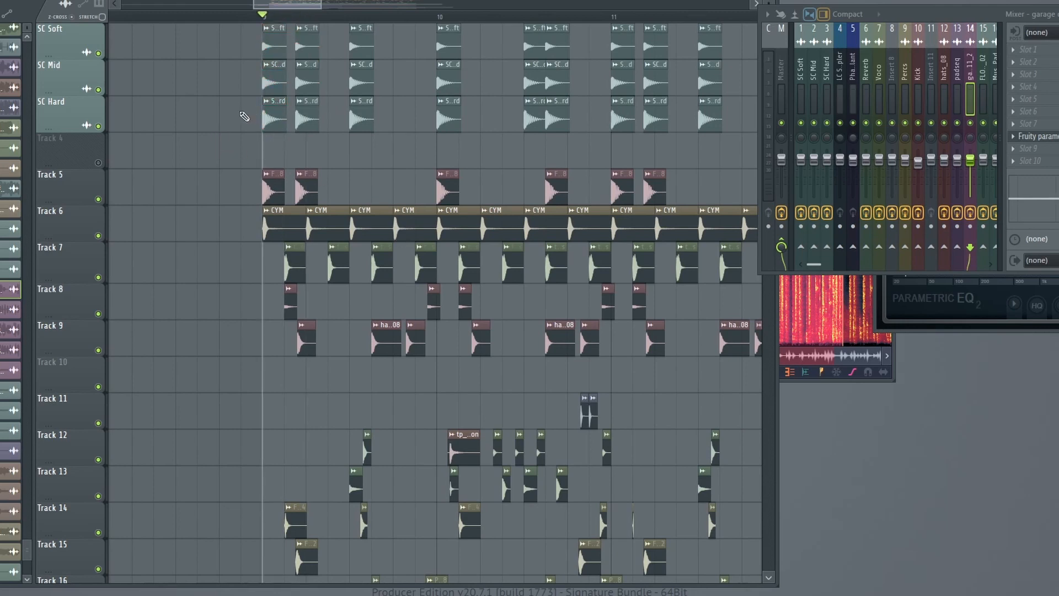
Select the first SC Hard clip and inspect its mixer insert along with the neighbouring inserts.
drag(242, 117, 272, 125)
double_click(276, 122)
click(91, 74)
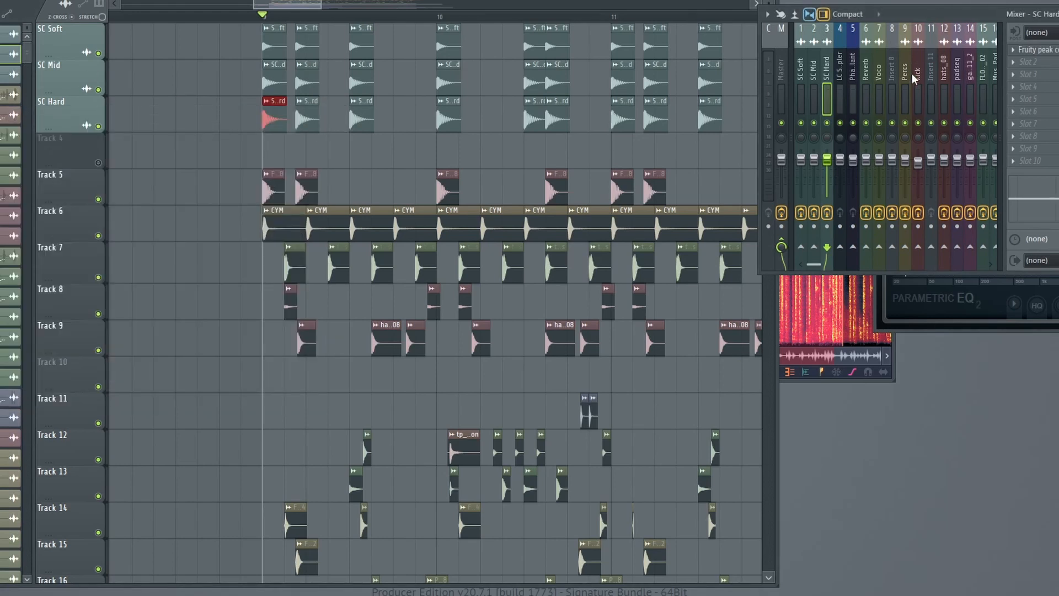
scroll(912, 77, down, 3)
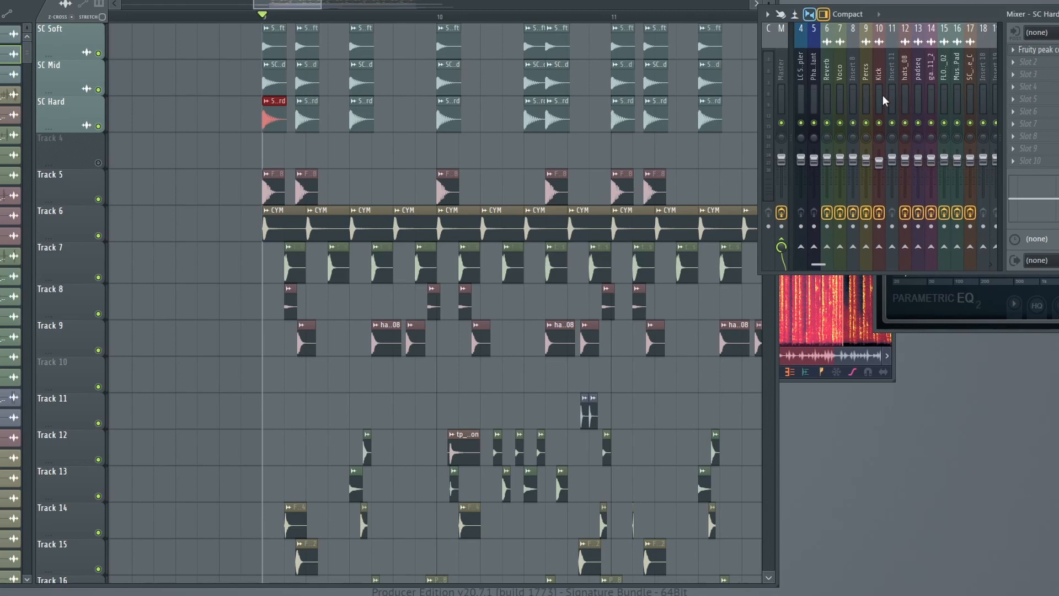
scroll(436, 297, down, 1)
scroll(425, 281, up, 1)
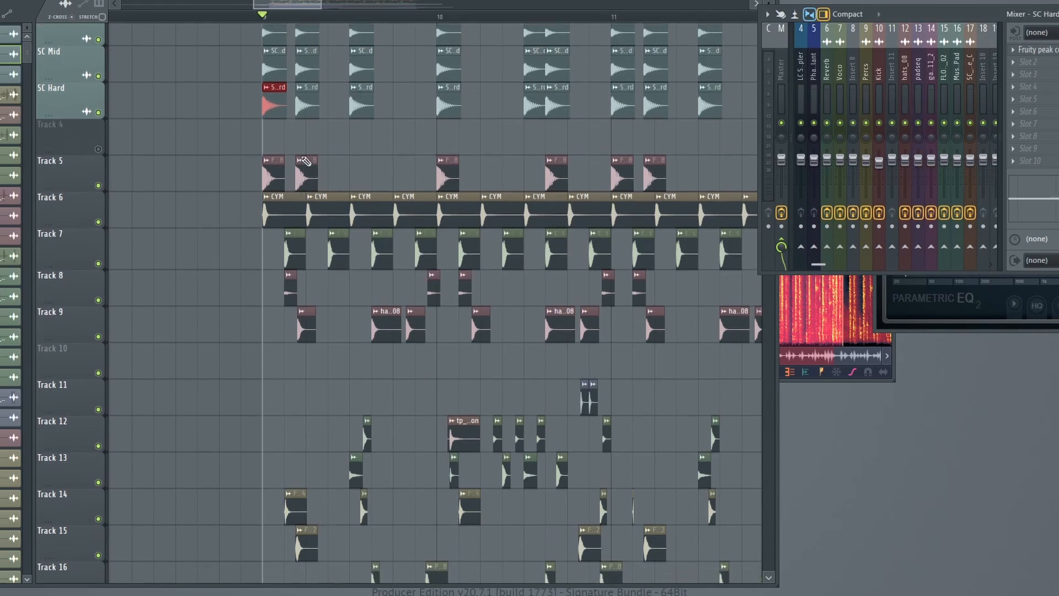
Select the second clip on all three SC tracks and play the full loop from bar 9, stopping around bar 11.
drag(315, 125, 309, 48)
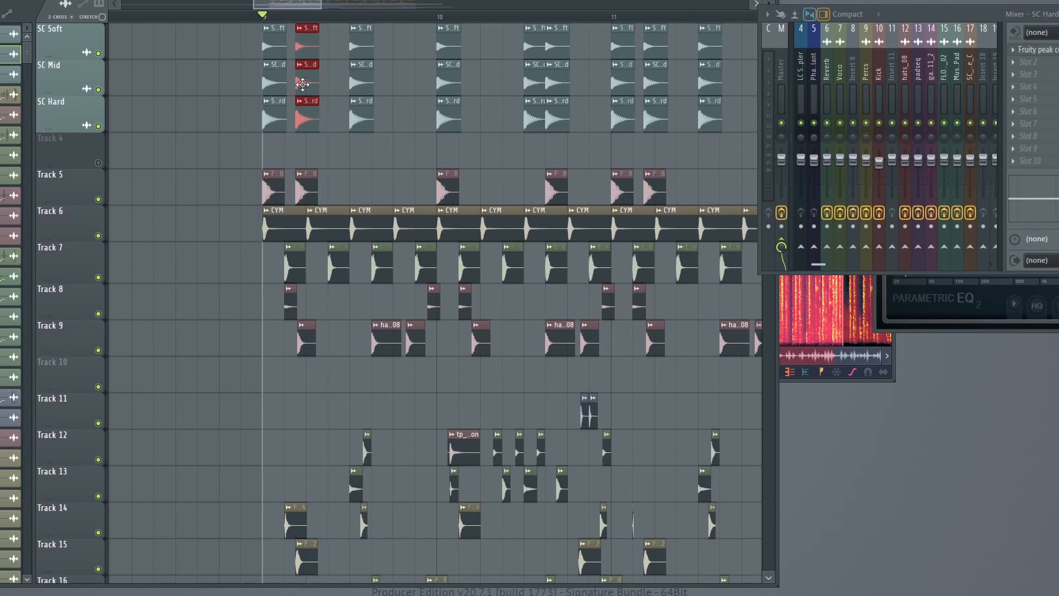
key(space)
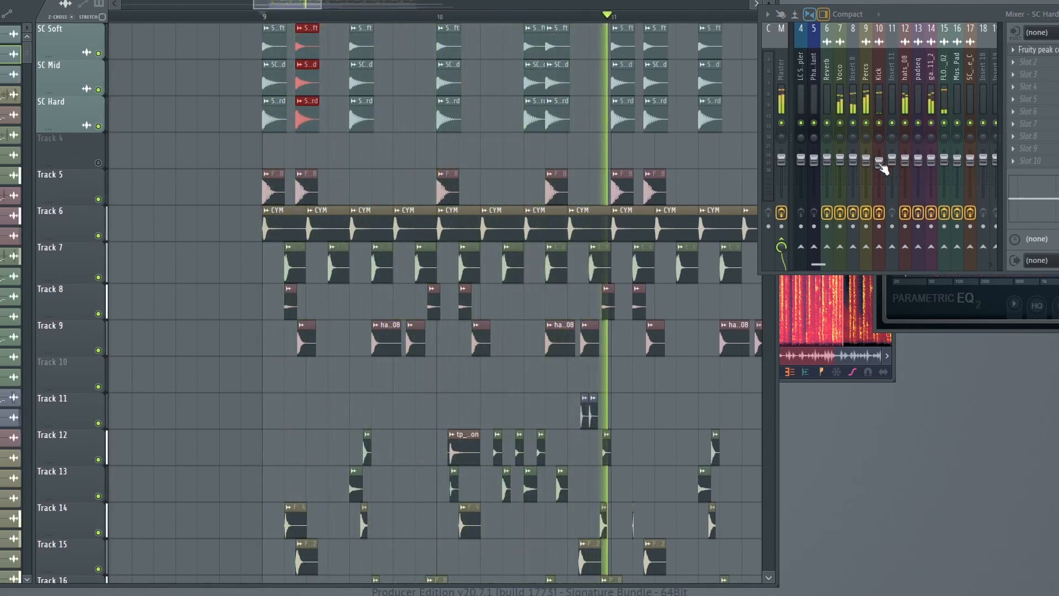
key(space)
scroll(350, 49, down, 6)
scroll(342, 116, down, 10)
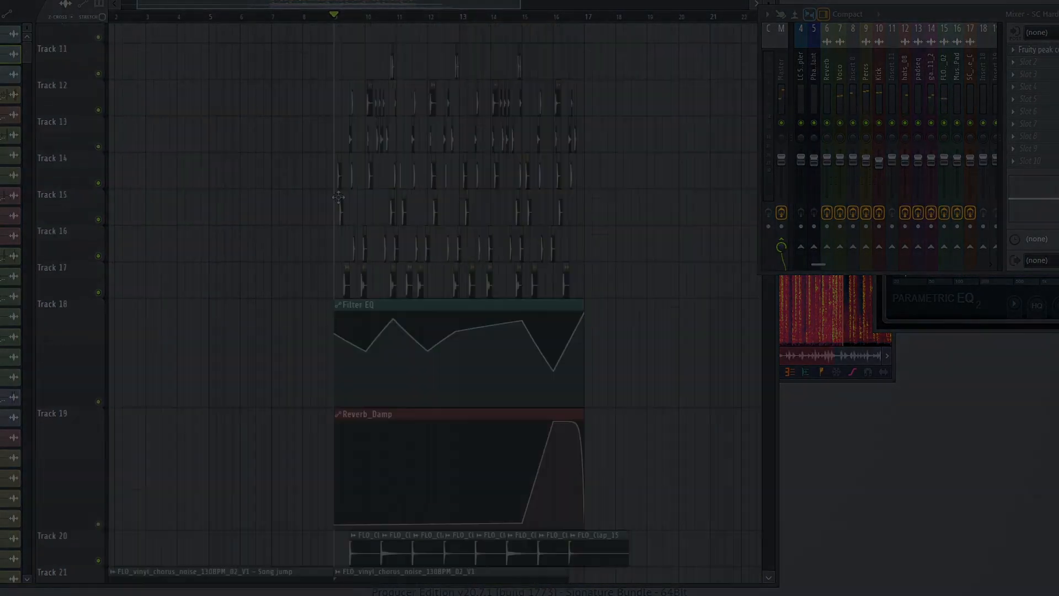